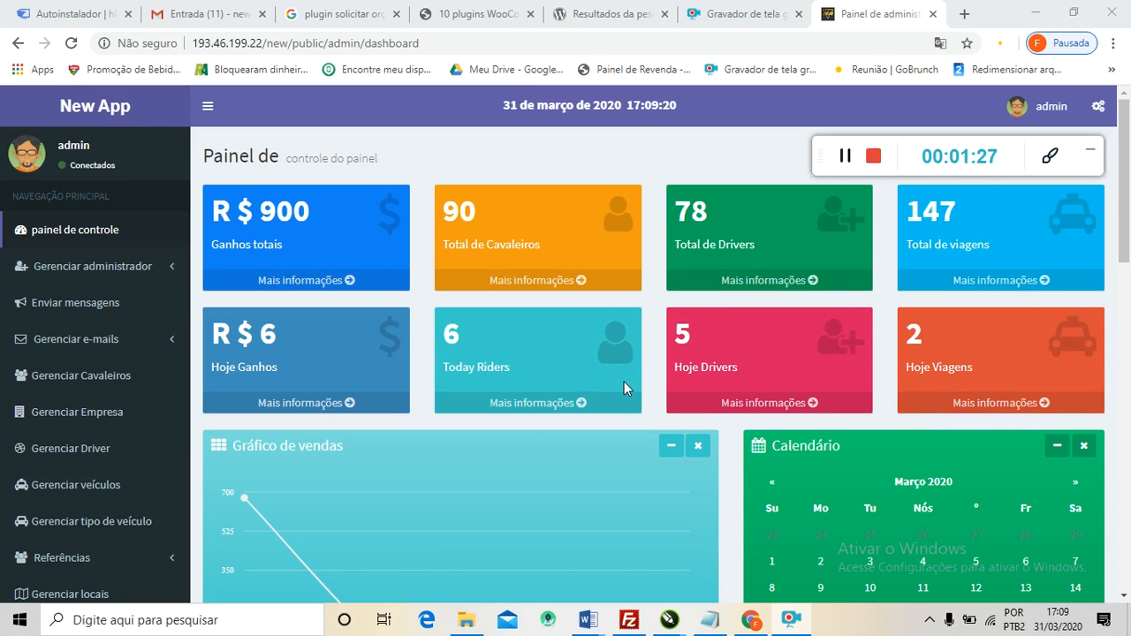
# Examine the dashboard's sales chart, calendar and recent ride requests with their statuses.
pyautogui.scroll(-2, 662, 423)
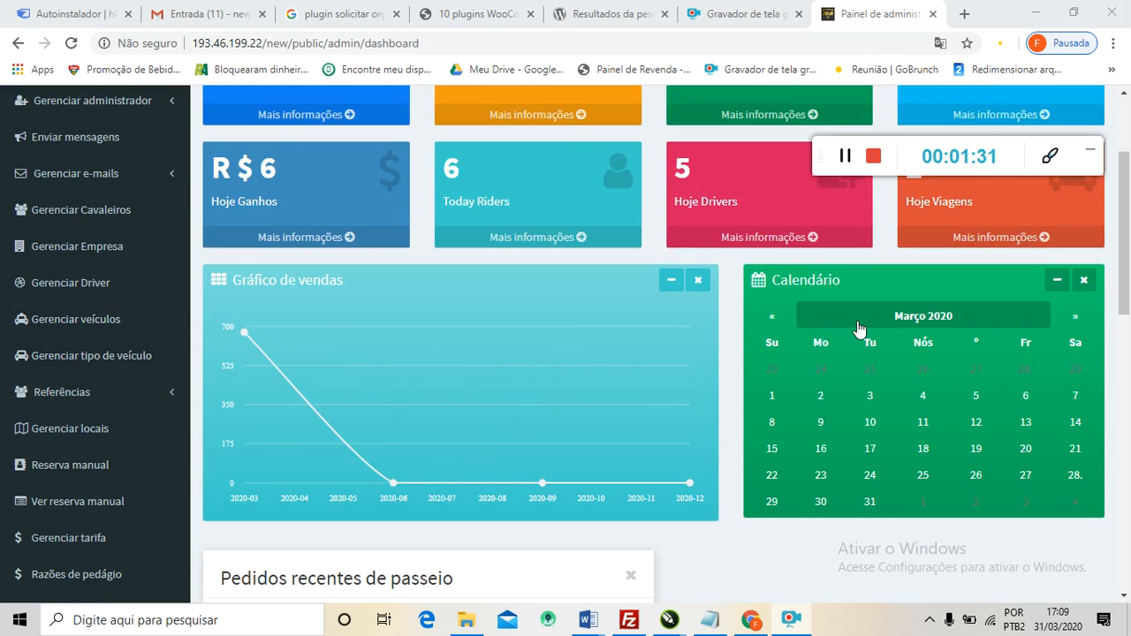
pyautogui.scroll(-4, 477, 385)
pyautogui.scroll(-1, 478, 385)
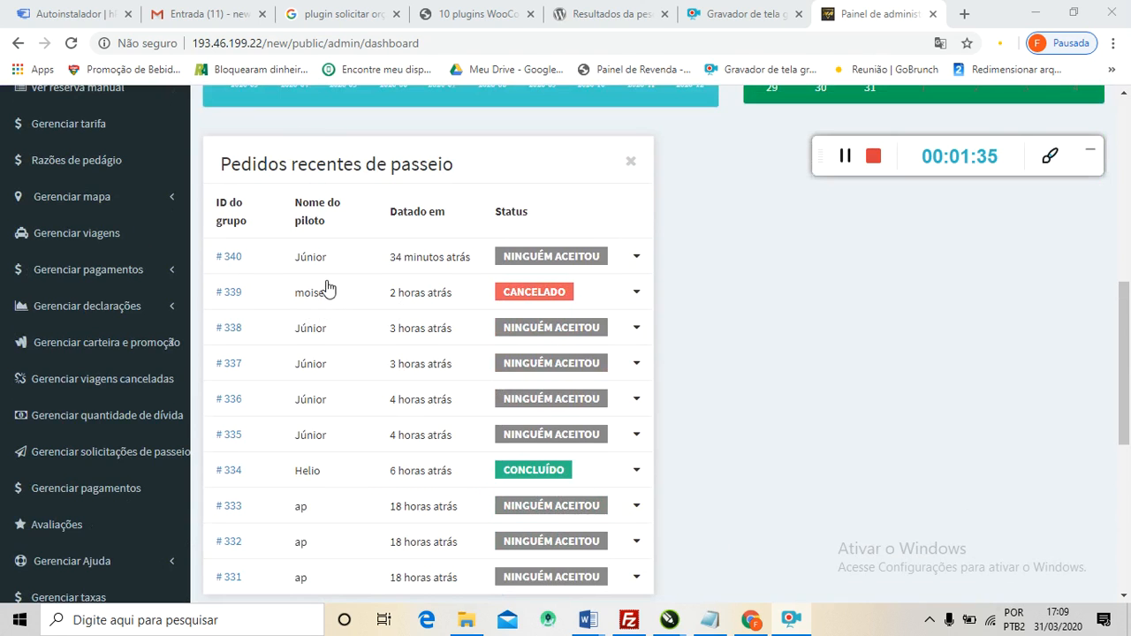
pyautogui.scroll(-1, 331, 288)
pyautogui.scroll(1, 345, 279)
pyautogui.scroll(1, 323, 278)
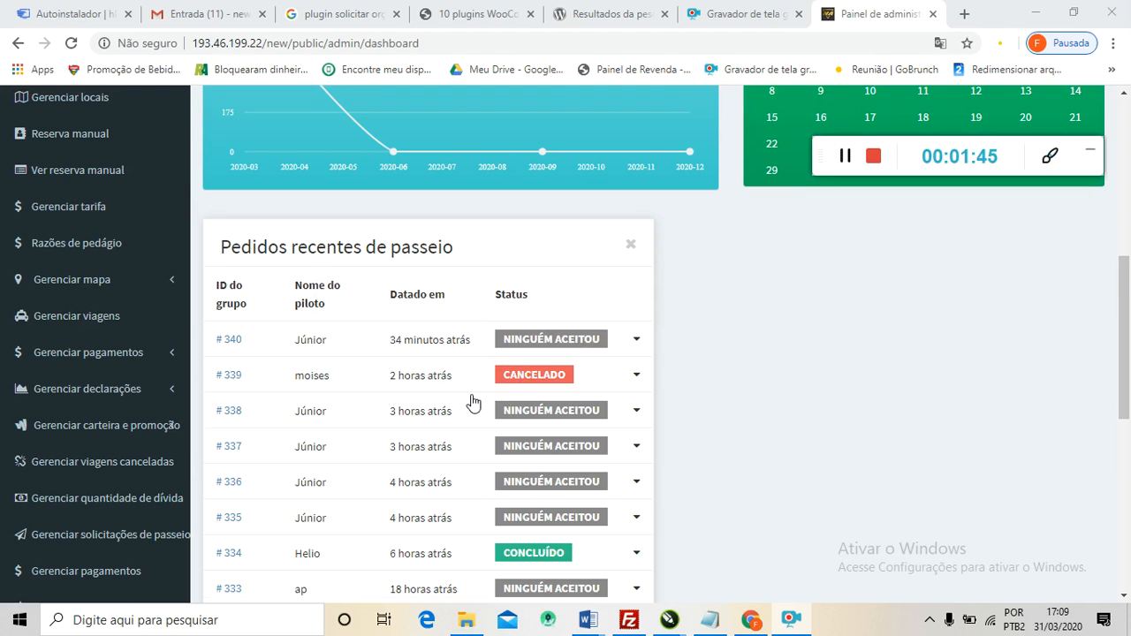
pyautogui.scroll(-1, 473, 403)
pyautogui.scroll(-1, 453, 431)
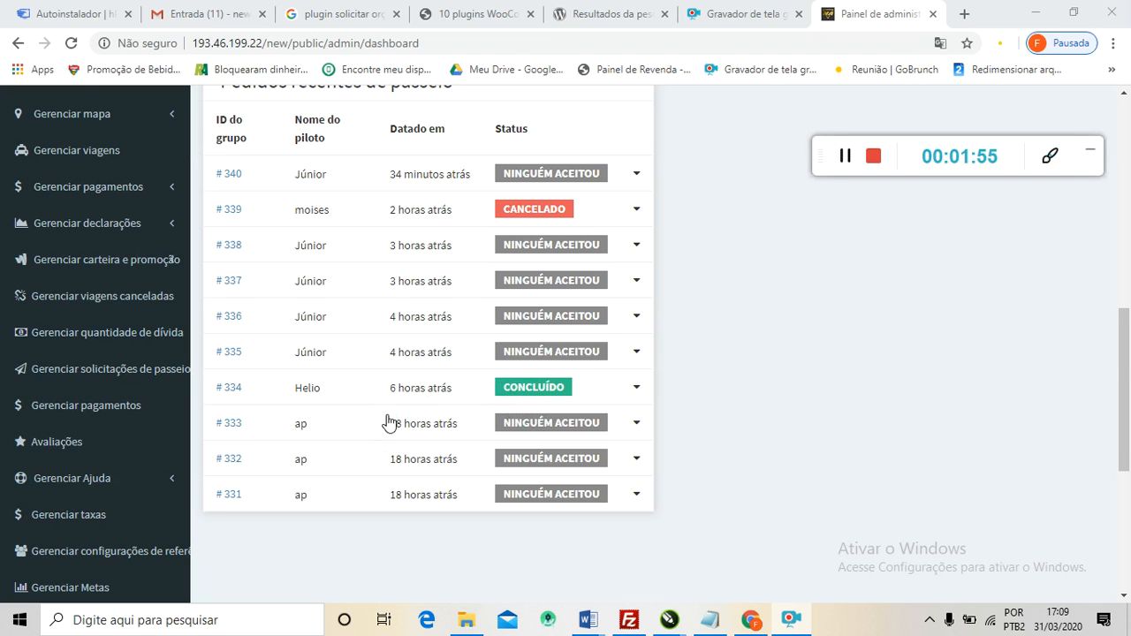
pyautogui.scroll(1, 375, 380)
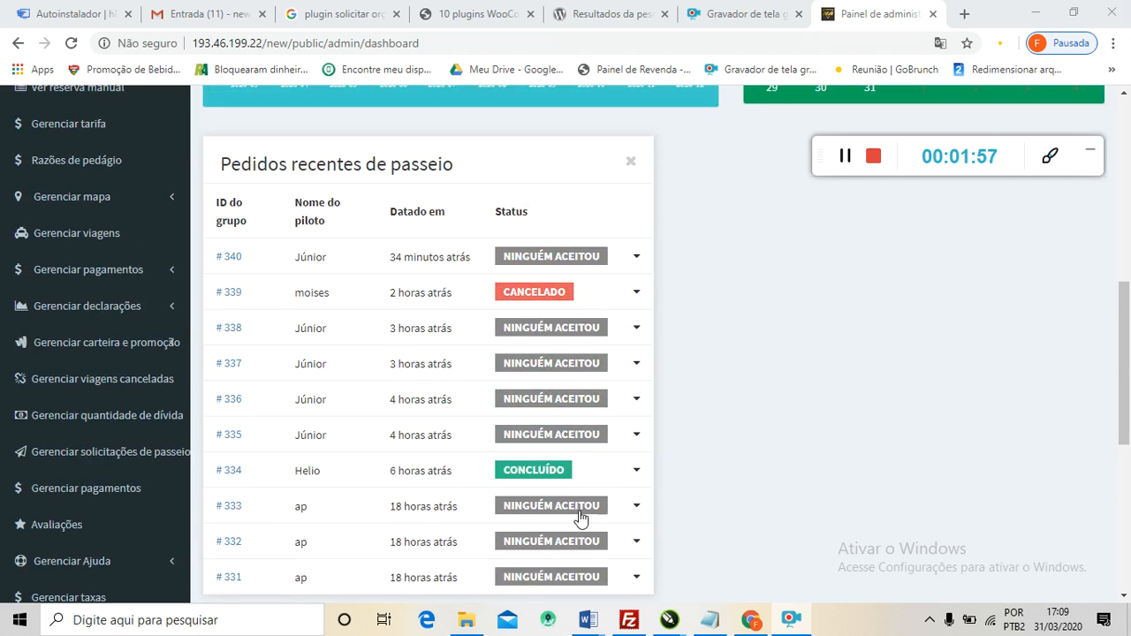
pyautogui.scroll(-1, 580, 519)
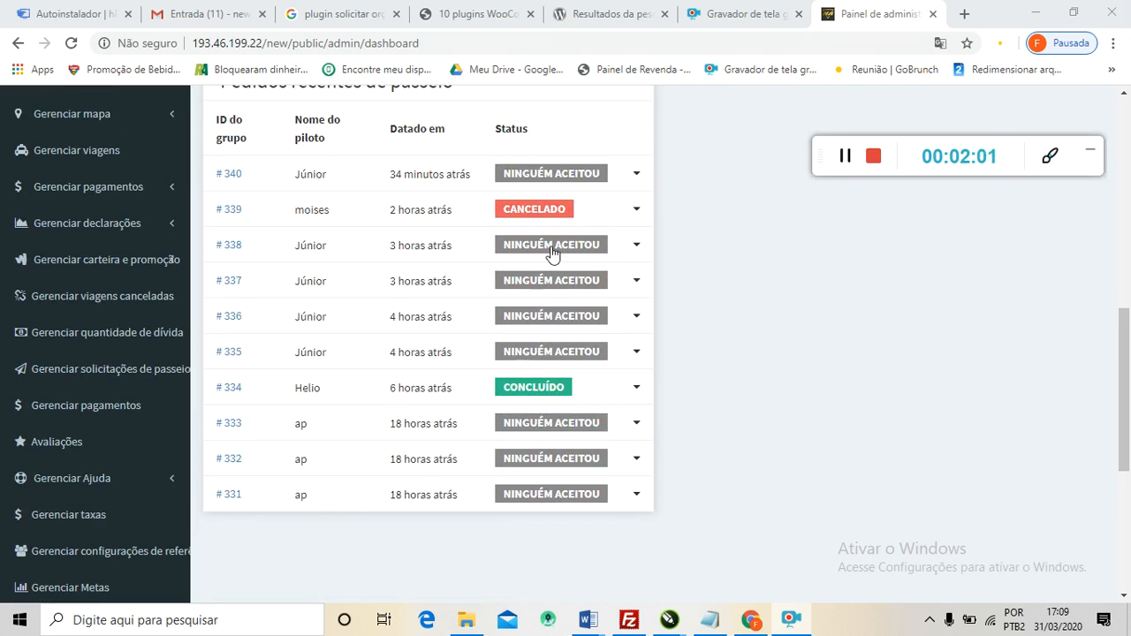
# Expand the third recent ride request to view its driver and status details, and return to the dashboard summary cards.
pyautogui.click(638, 250)
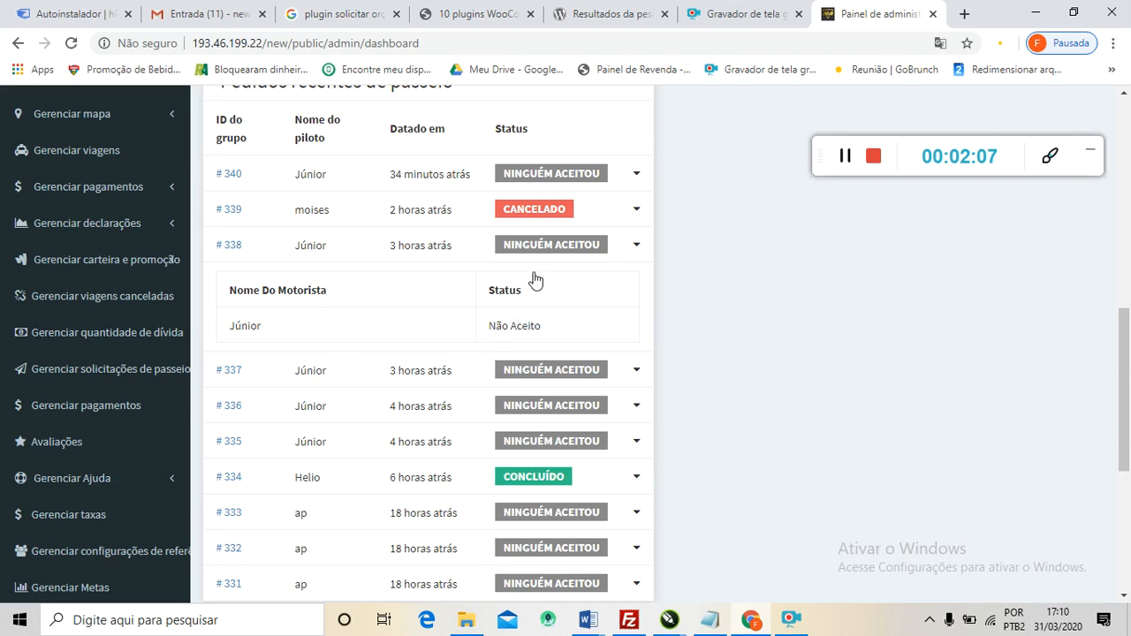
pyautogui.scroll(1, 494, 296)
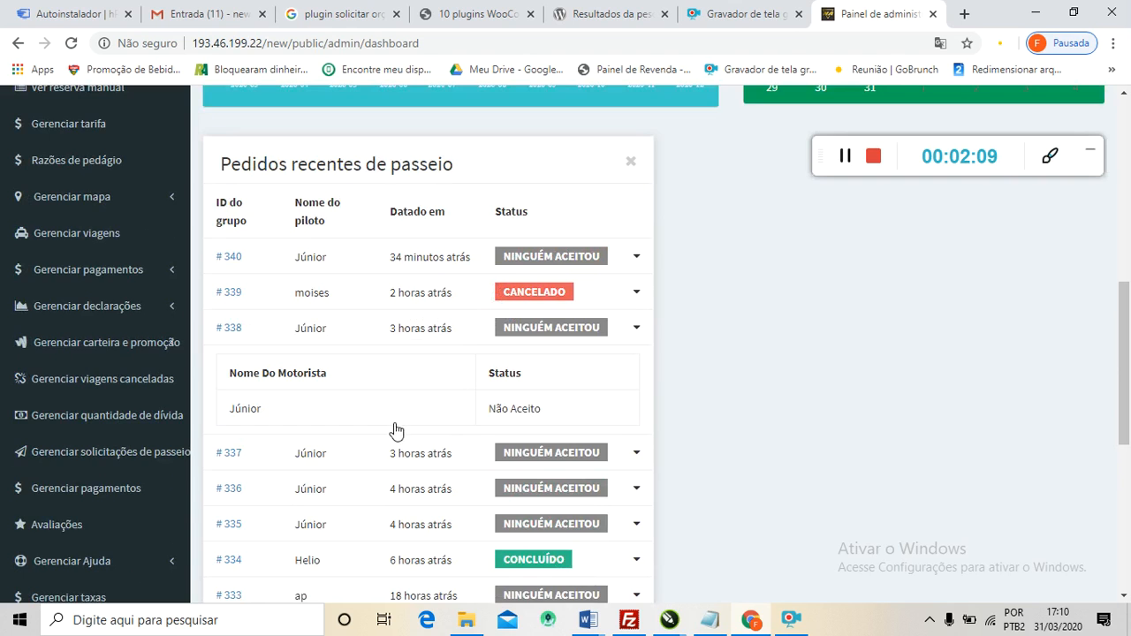
pyautogui.scroll(6, 396, 430)
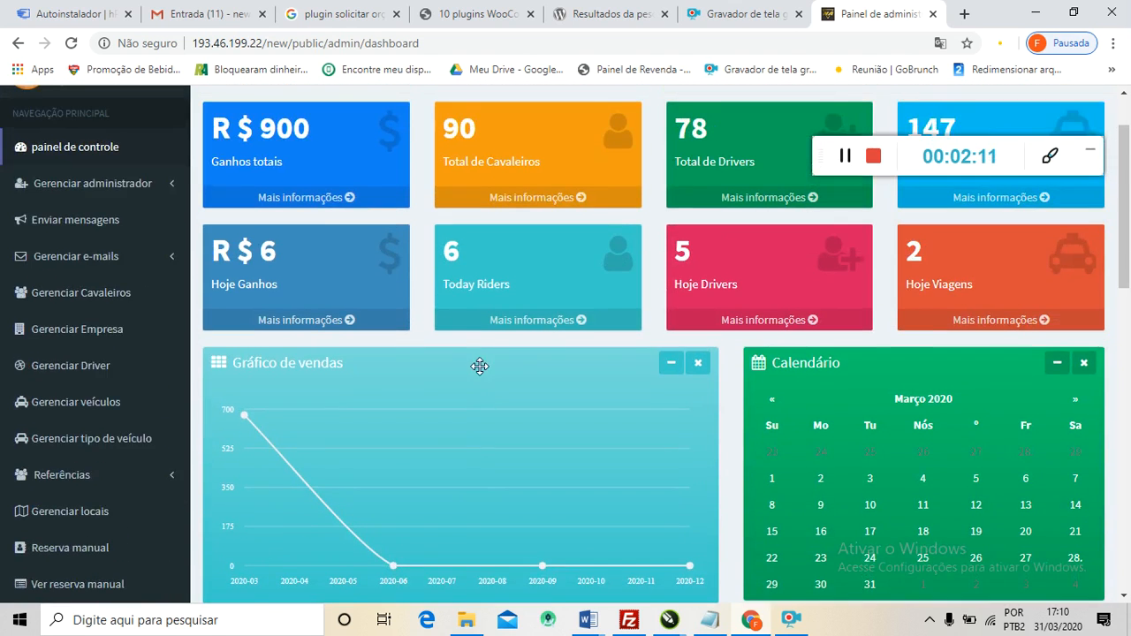
pyautogui.scroll(1, 479, 367)
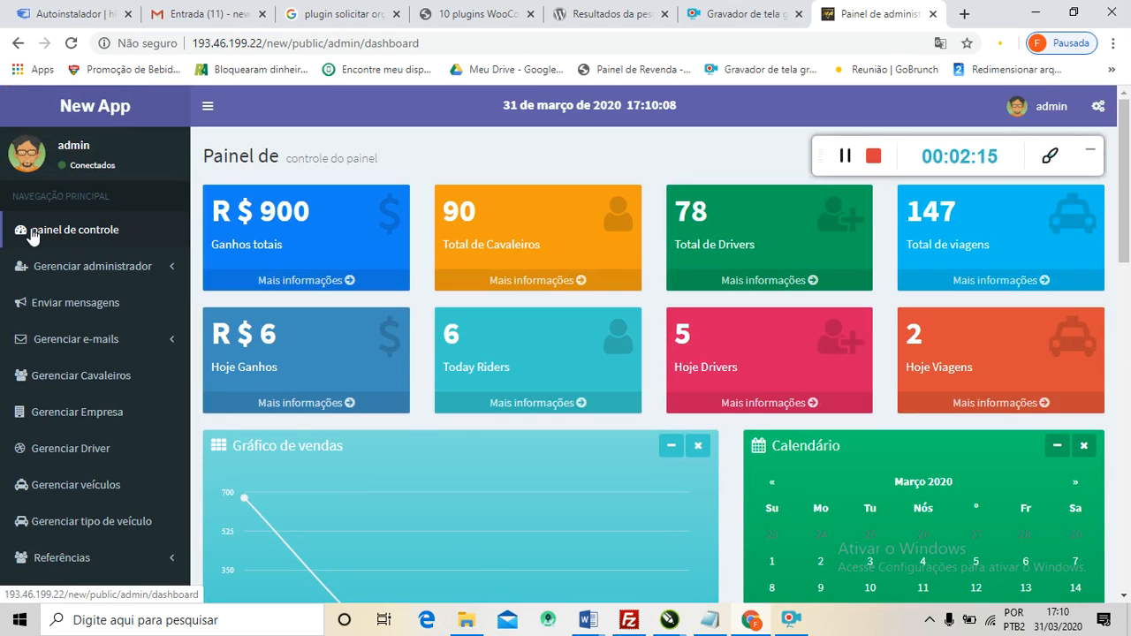
# Expand the administrator management options, look over the other management sections, and collapse the options again.
pyautogui.click(86, 268)
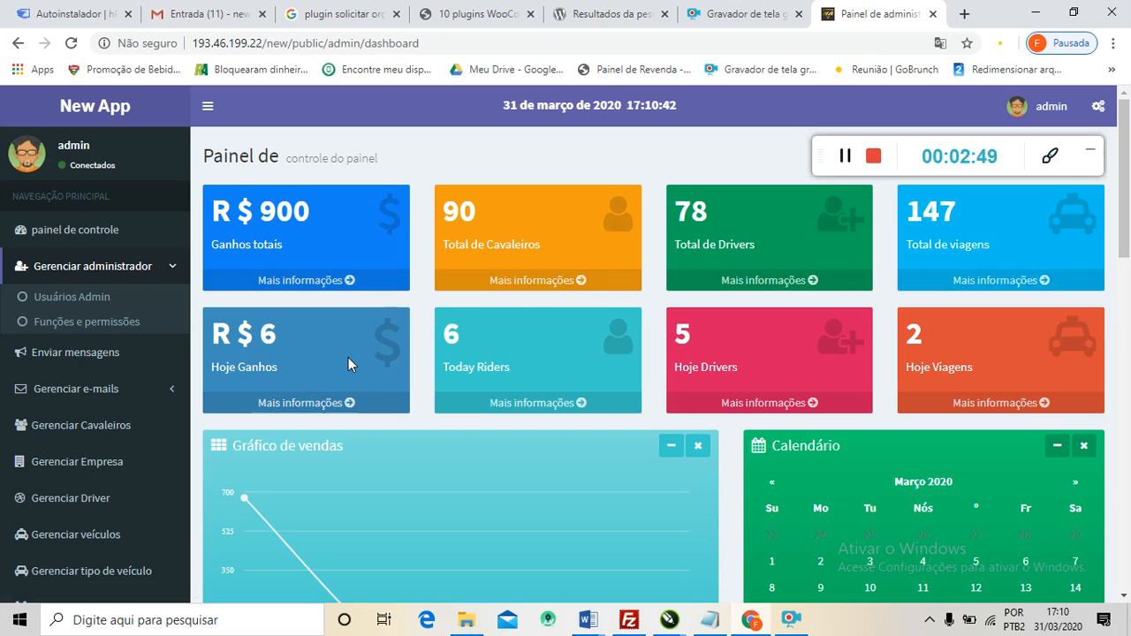
pyautogui.scroll(-3, 256, 358)
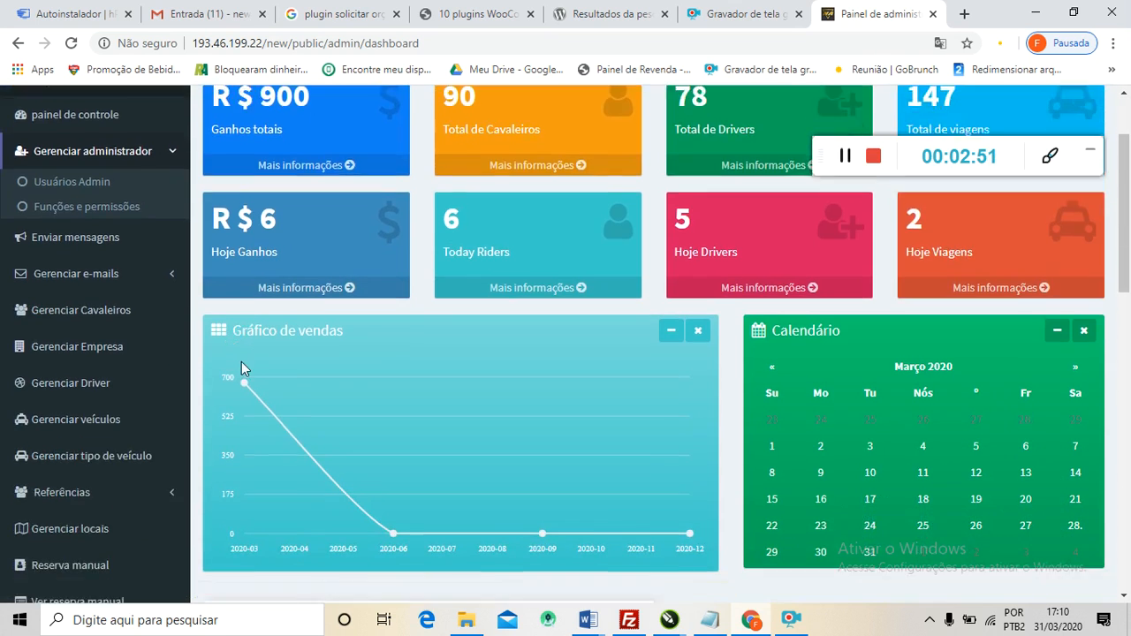
pyautogui.scroll(-1, 104, 382)
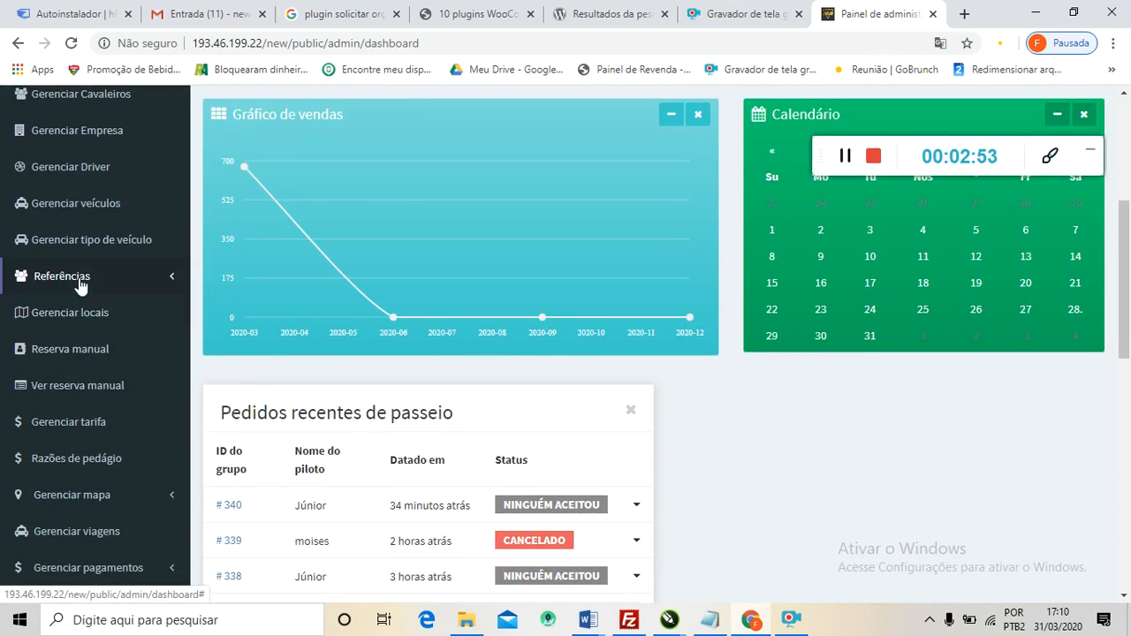
pyautogui.scroll(4, 40, 234)
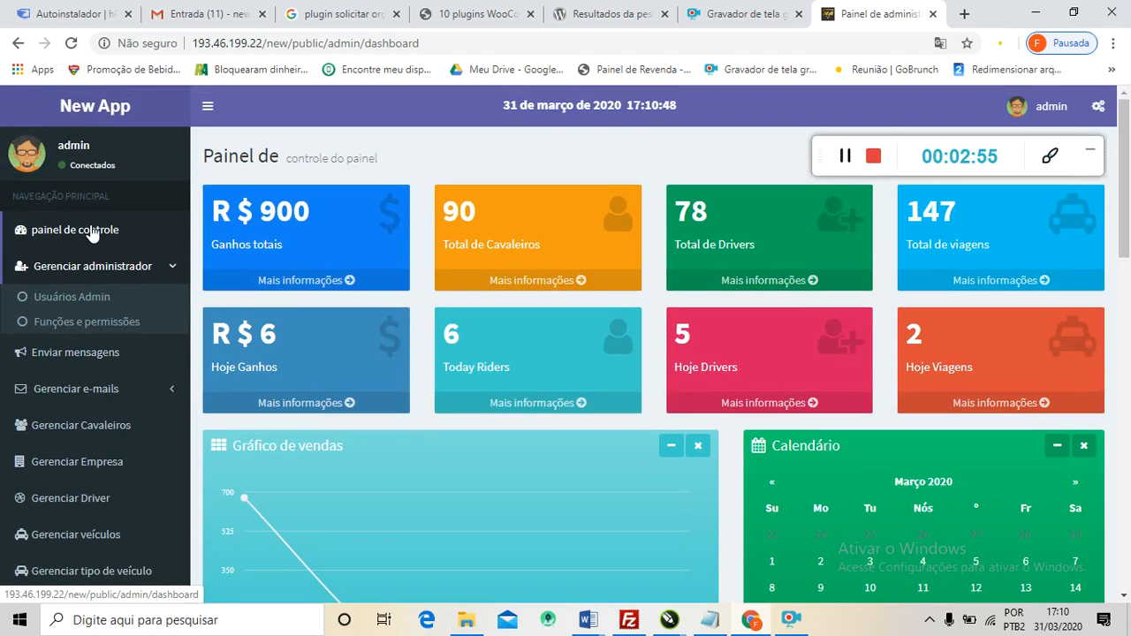
pyautogui.click(168, 267)
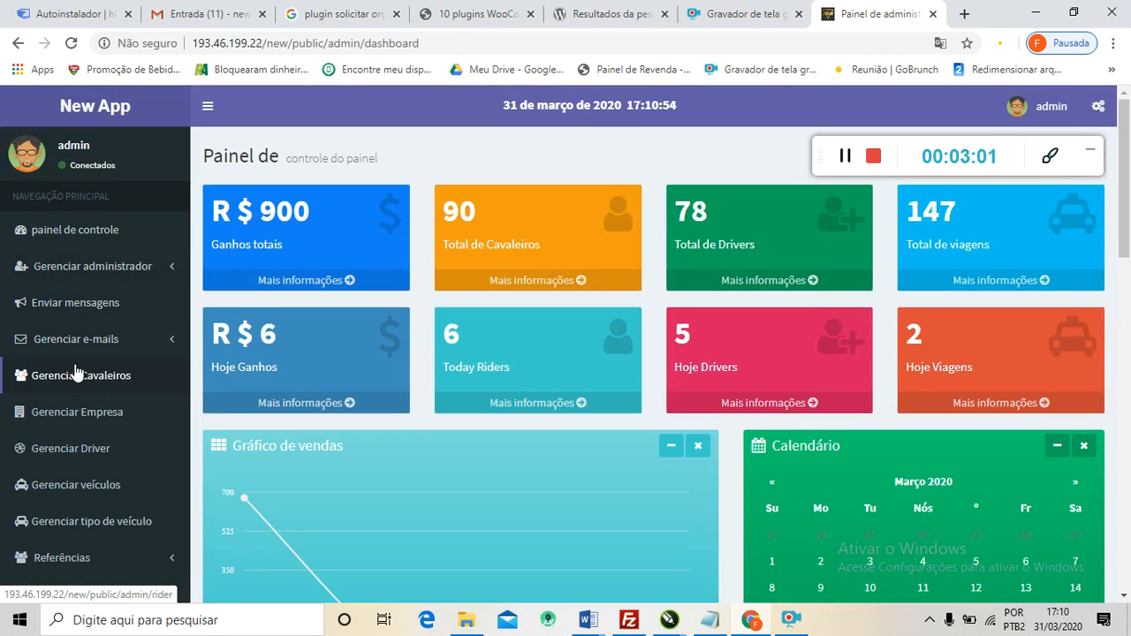
# Open the vehicle type management page and review the listed types, their descriptions, statuses and available actions.
pyautogui.click(64, 526)
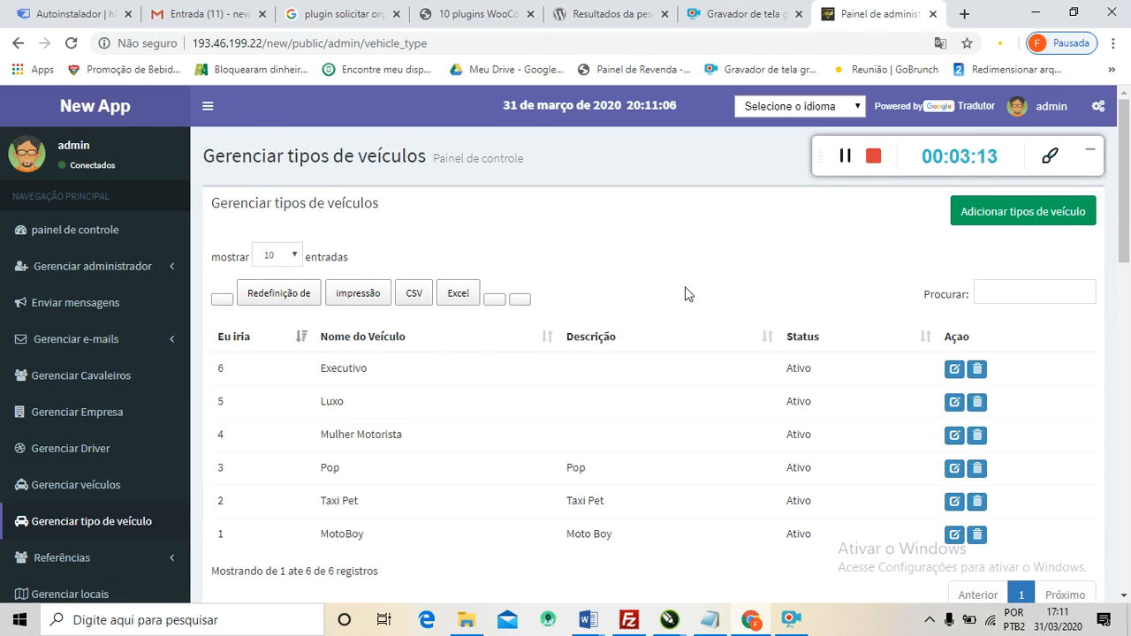
pyautogui.scroll(-1, 692, 294)
pyautogui.scroll(-1, 557, 384)
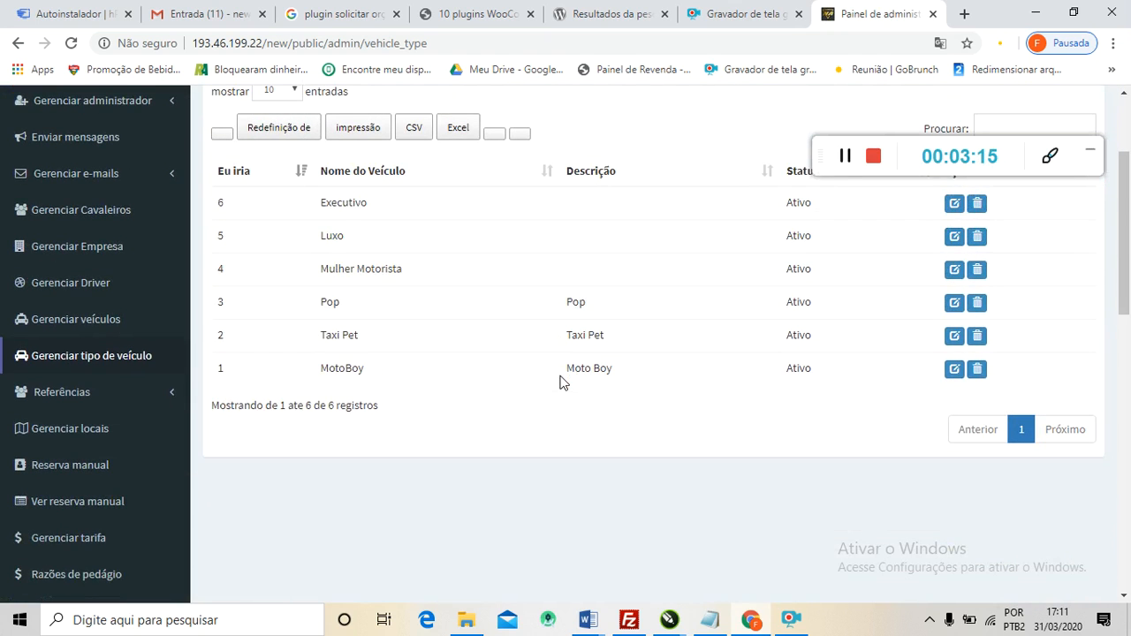
pyautogui.scroll(1, 401, 386)
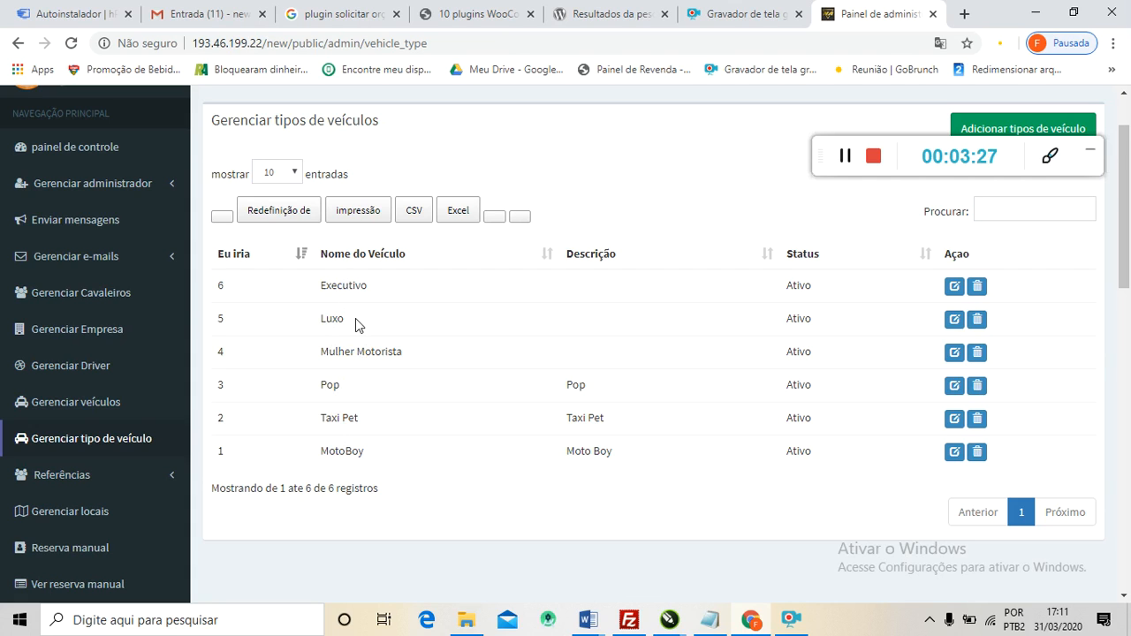
pyautogui.scroll(1, 426, 436)
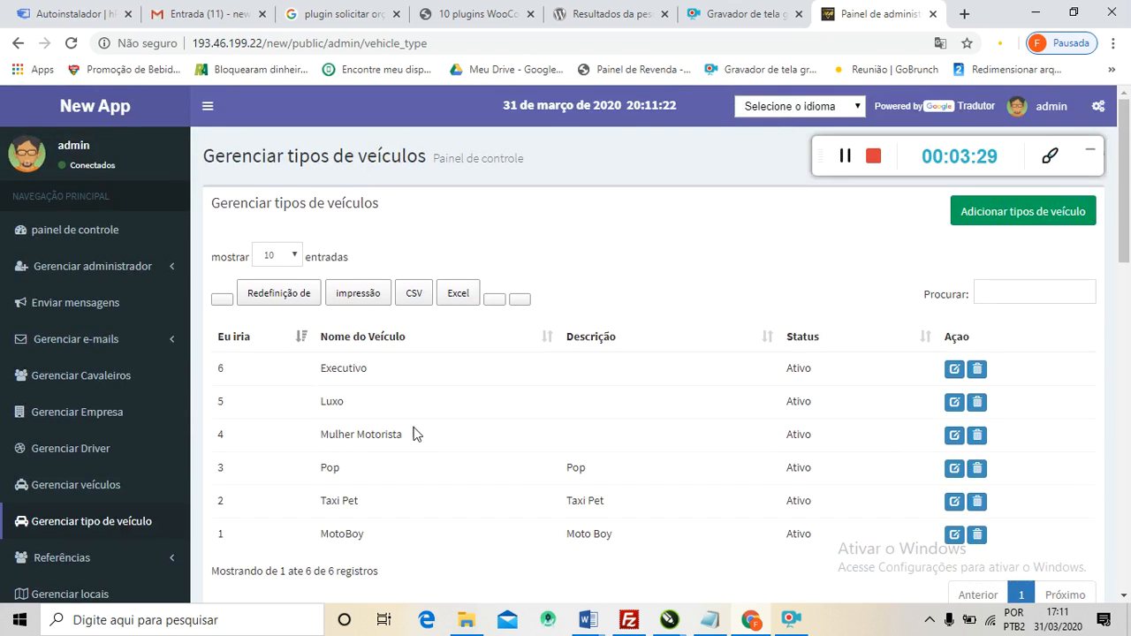
pyautogui.scroll(-1, 404, 433)
pyautogui.scroll(1, 397, 437)
pyautogui.scroll(-1, 419, 439)
pyautogui.scroll(1, 419, 440)
pyautogui.scroll(-1, 950, 528)
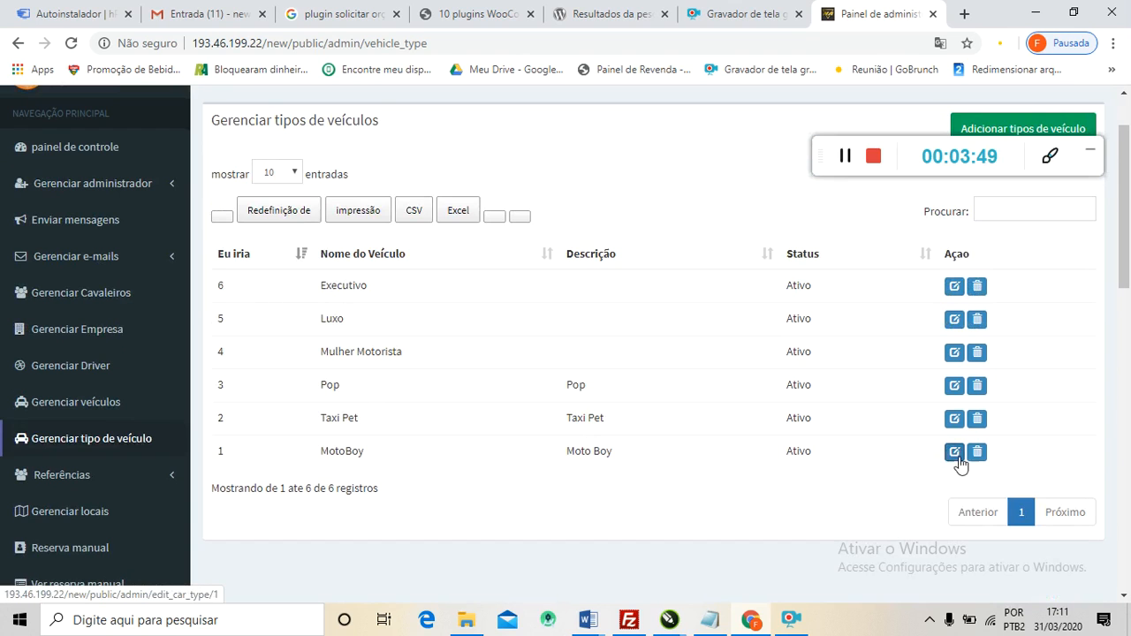
pyautogui.scroll(1, 951, 452)
pyautogui.scroll(1, 954, 424)
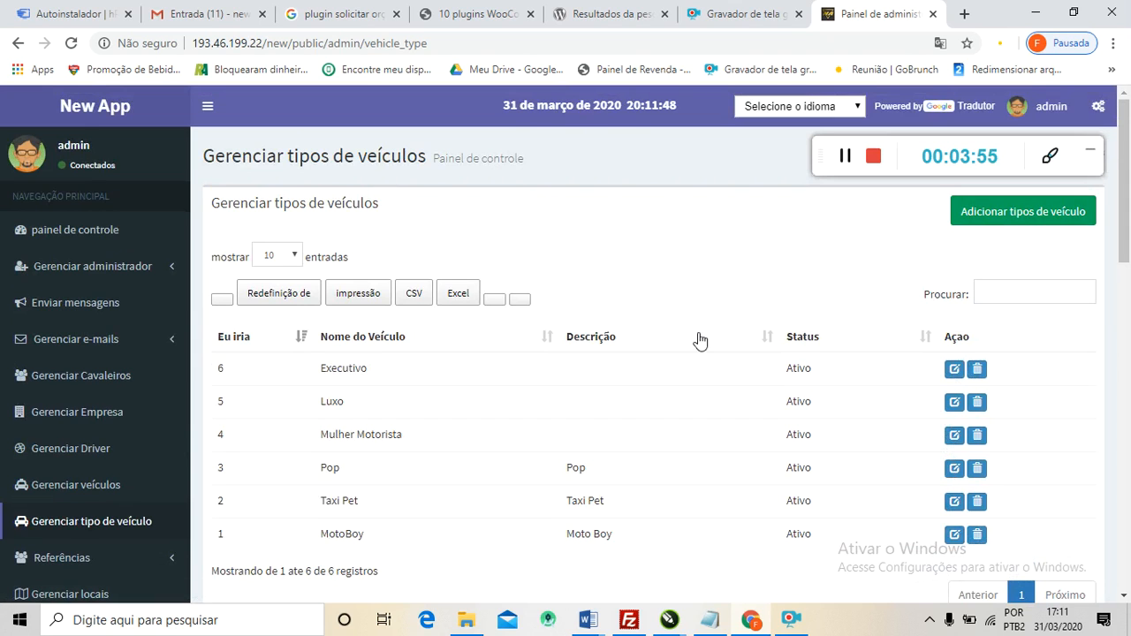
pyautogui.scroll(-1, 600, 360)
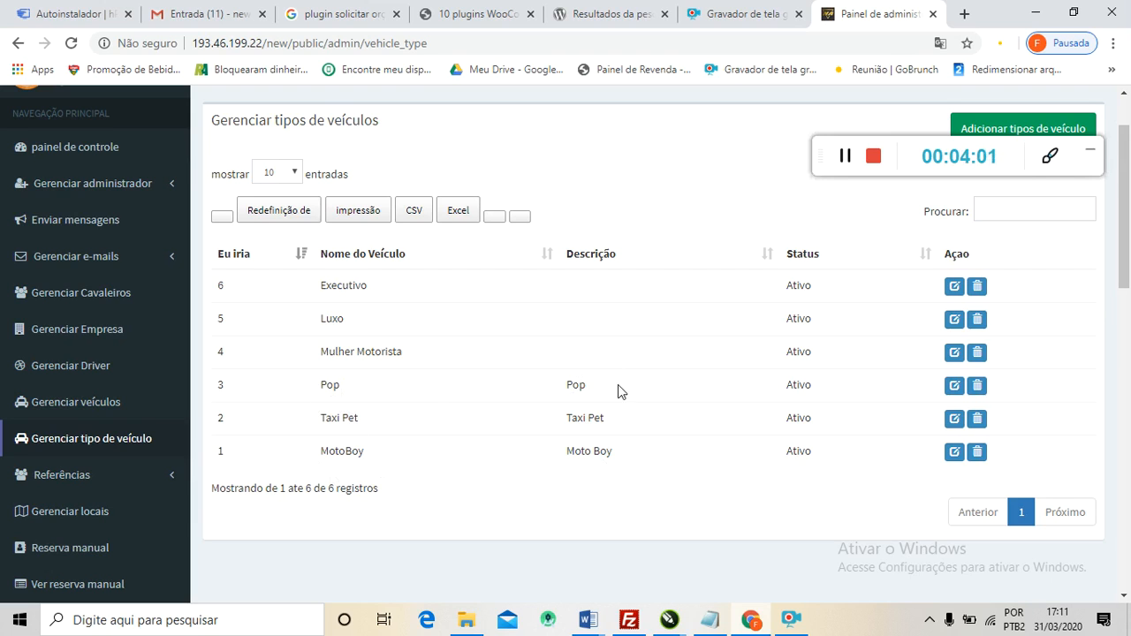
# Open the Pop vehicle type for editing and review its name, description, vehicle images and status fields.
pyautogui.click(953, 387)
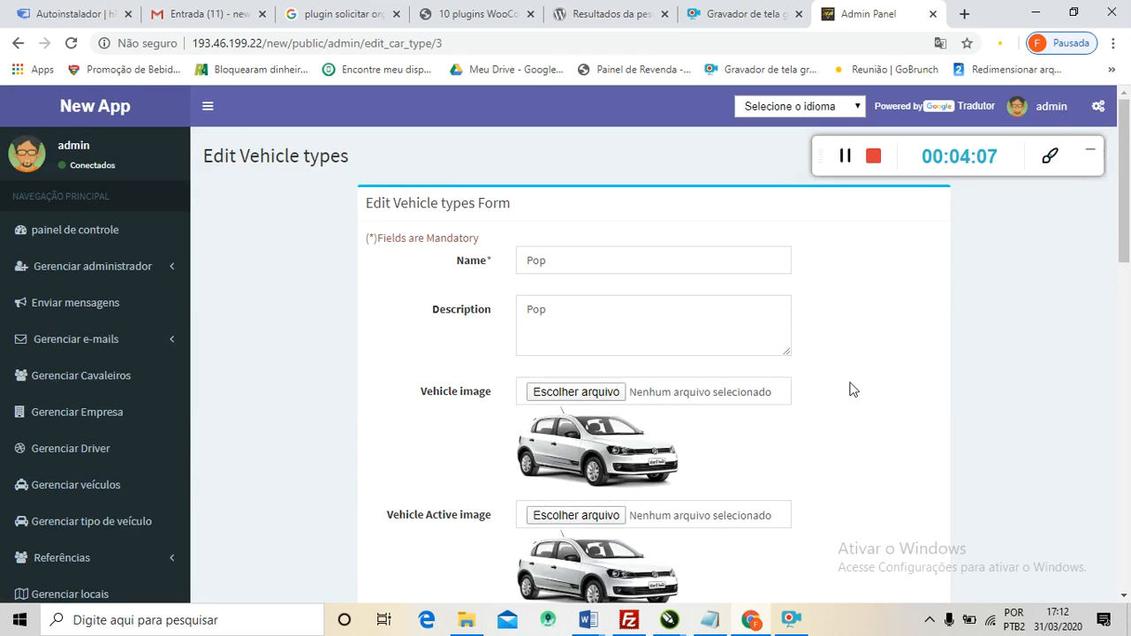
pyautogui.moveTo(525, 258); pyautogui.dragTo(577, 257)
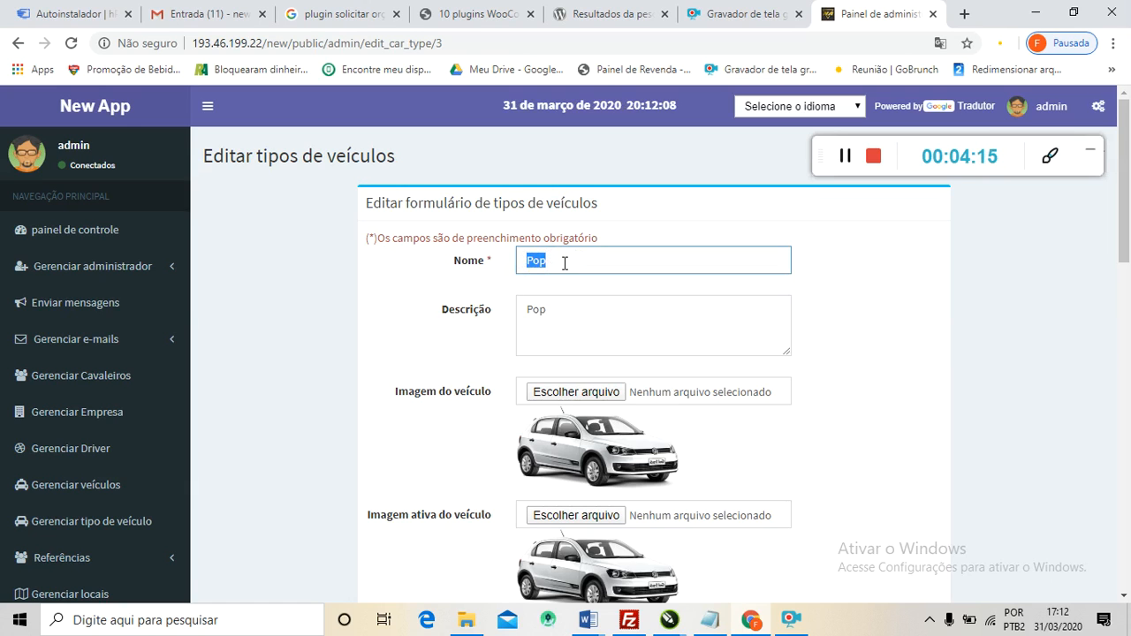
pyautogui.click(527, 308)
pyautogui.moveTo(528, 307); pyautogui.dragTo(548, 308)
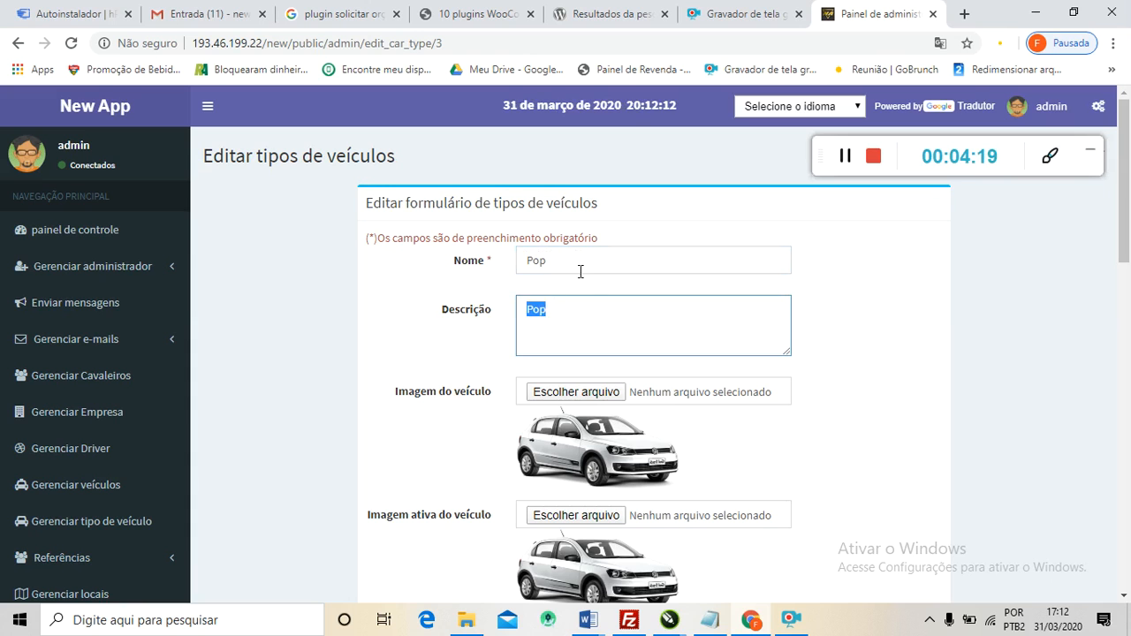
pyautogui.click(530, 334)
pyautogui.scroll(-2, 569, 308)
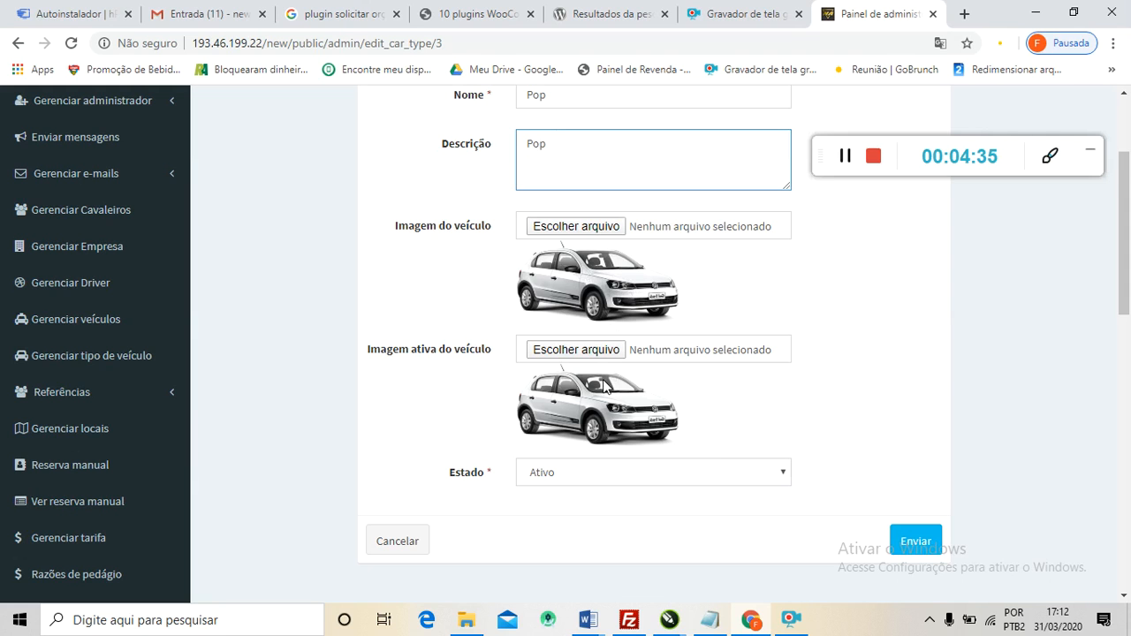
pyautogui.scroll(-1, 592, 422)
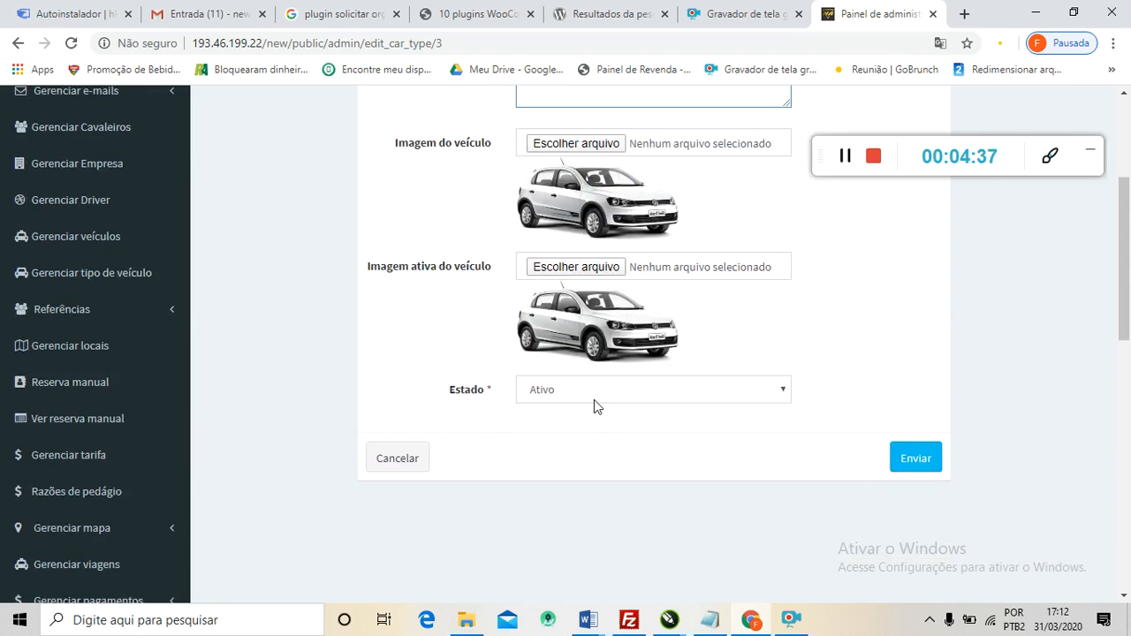
pyautogui.scroll(1, 566, 323)
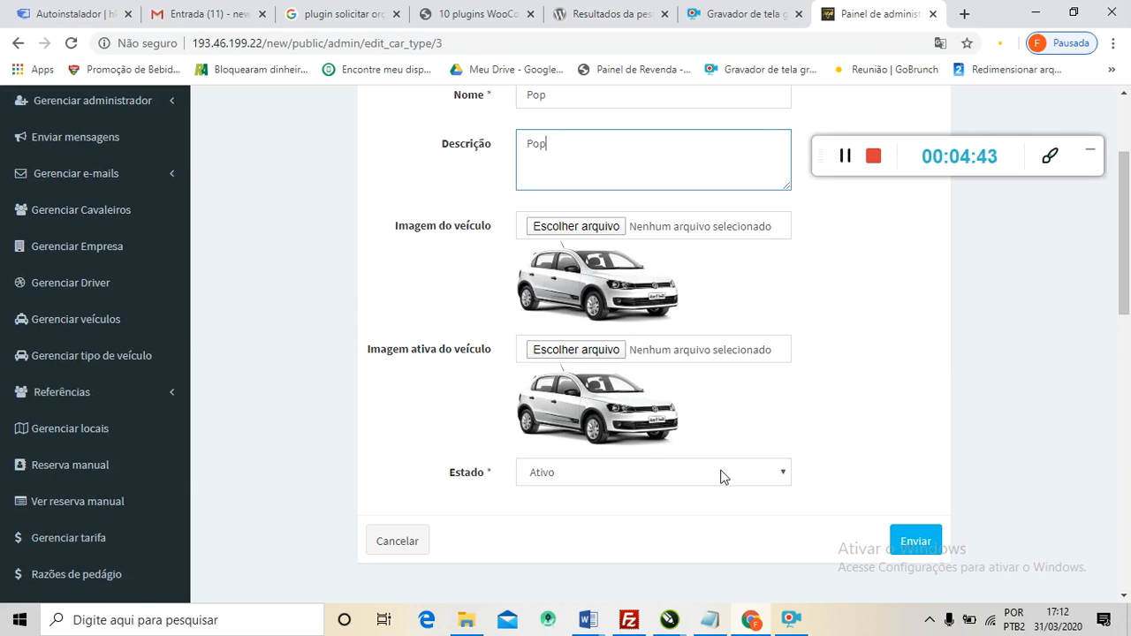
# Check the status options for the Pop vehicle type, choose Ativo, and cancel the edit form.
pyautogui.click(776, 476)
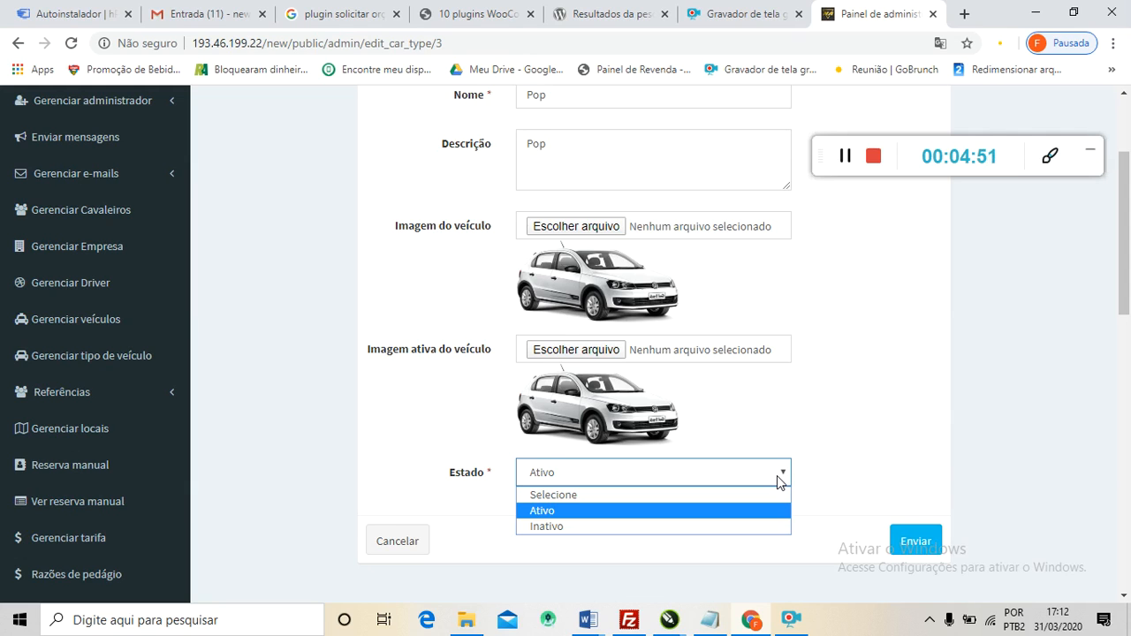
pyautogui.click(635, 512)
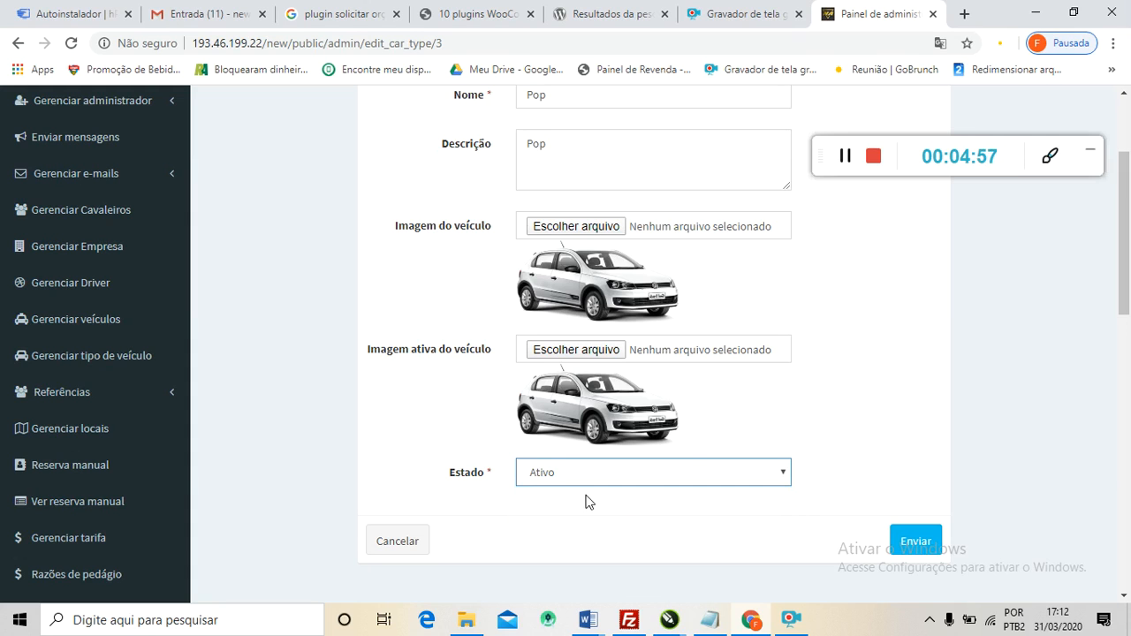
pyautogui.scroll(1, 666, 392)
pyautogui.scroll(-1, 669, 392)
pyautogui.scroll(-3, 670, 391)
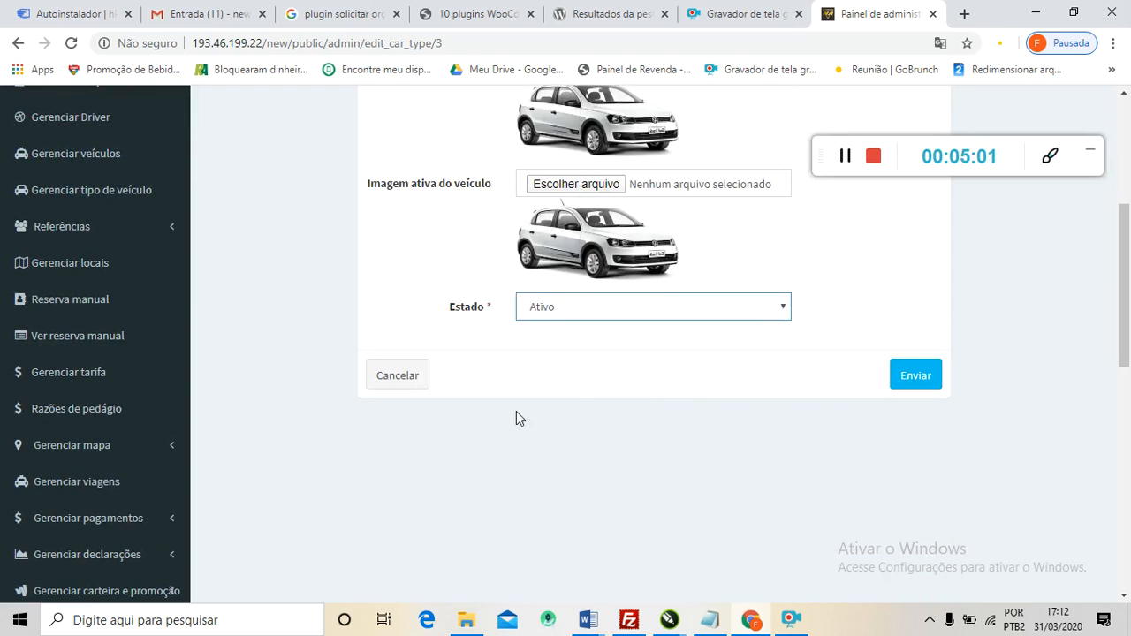
pyautogui.click(394, 375)
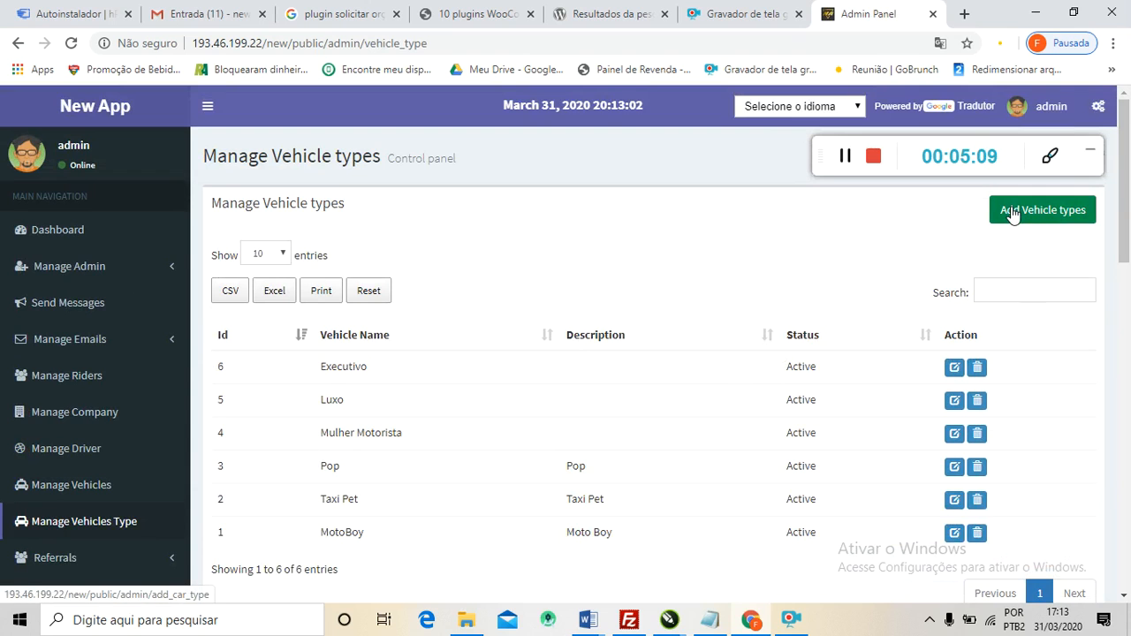
# Open the form for adding a vehicle type and review its name, description, image and status fields.
pyautogui.click(1014, 216)
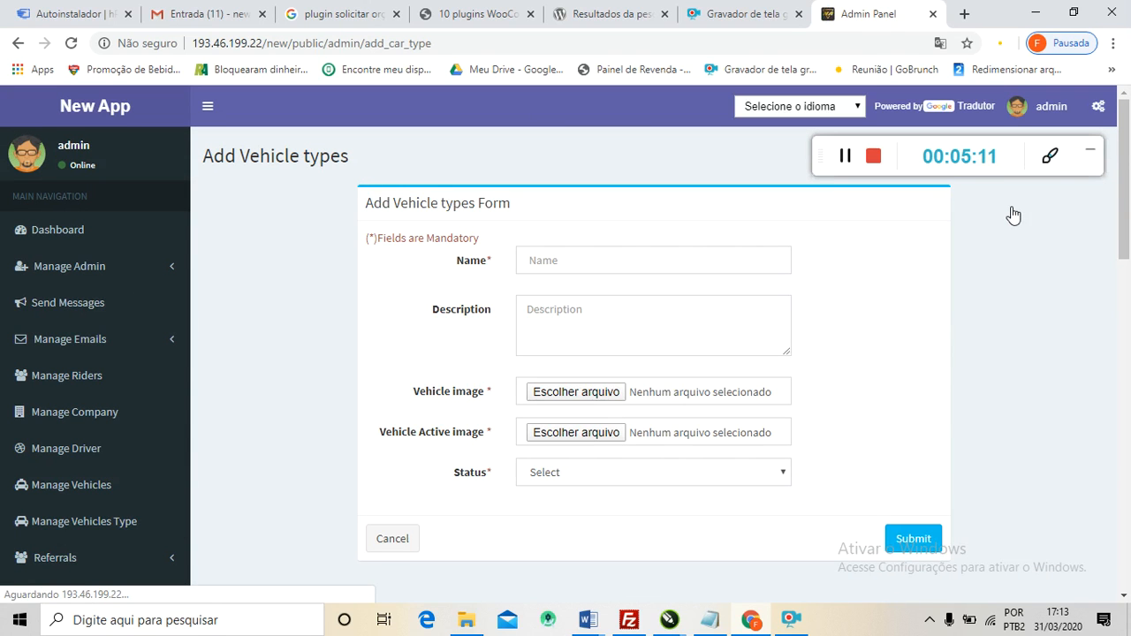
pyautogui.click(542, 257)
pyautogui.click(566, 225)
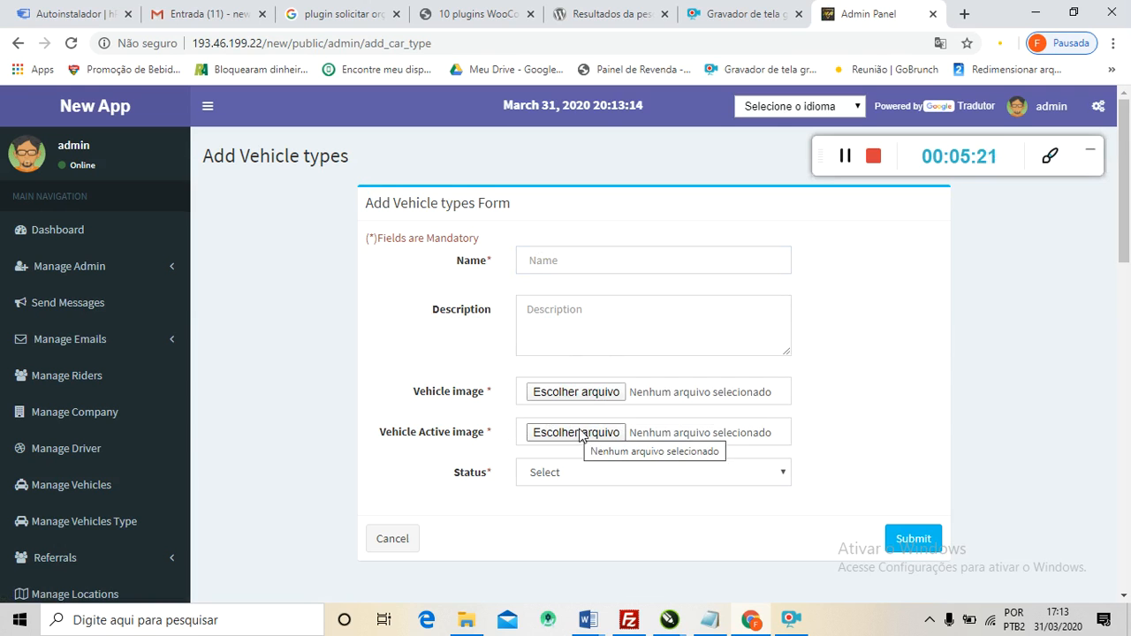
pyautogui.scroll(-1, 590, 433)
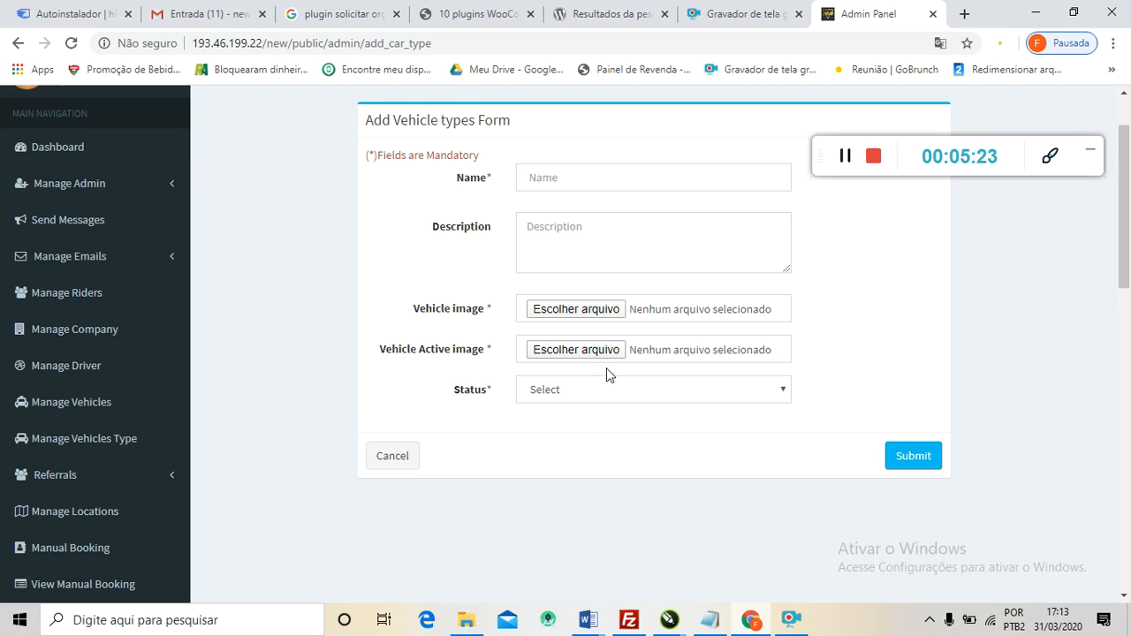
# Set the new vehicle type's status to Active, and cancel the add form.
pyautogui.click(770, 390)
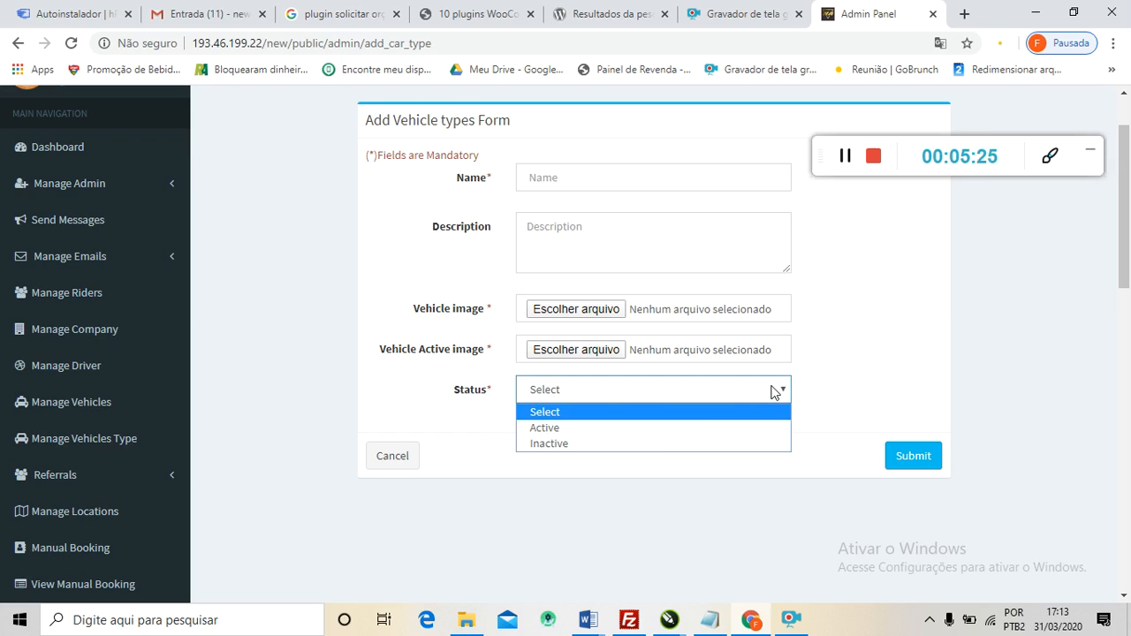
pyautogui.click(641, 428)
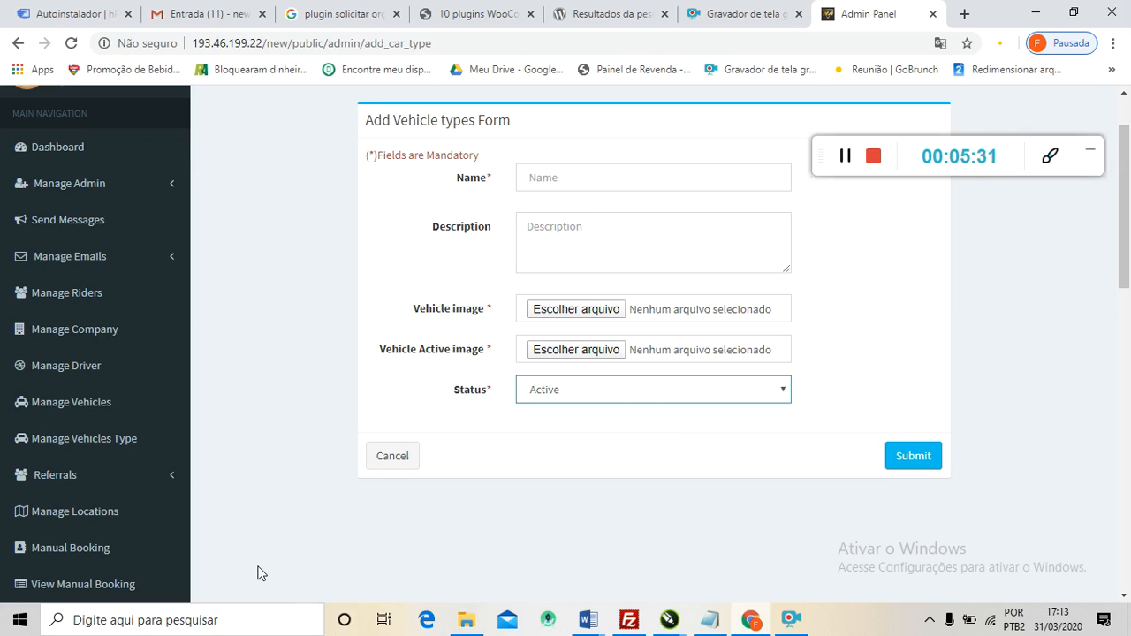
pyautogui.scroll(1, 477, 340)
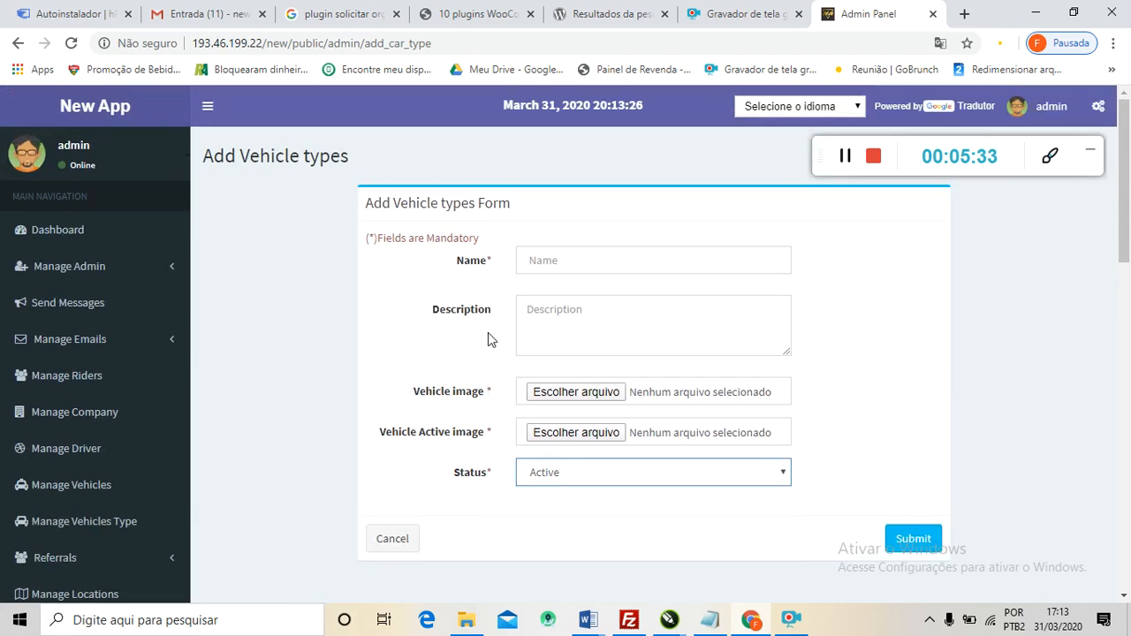
pyautogui.scroll(-1, 788, 496)
pyautogui.click(399, 457)
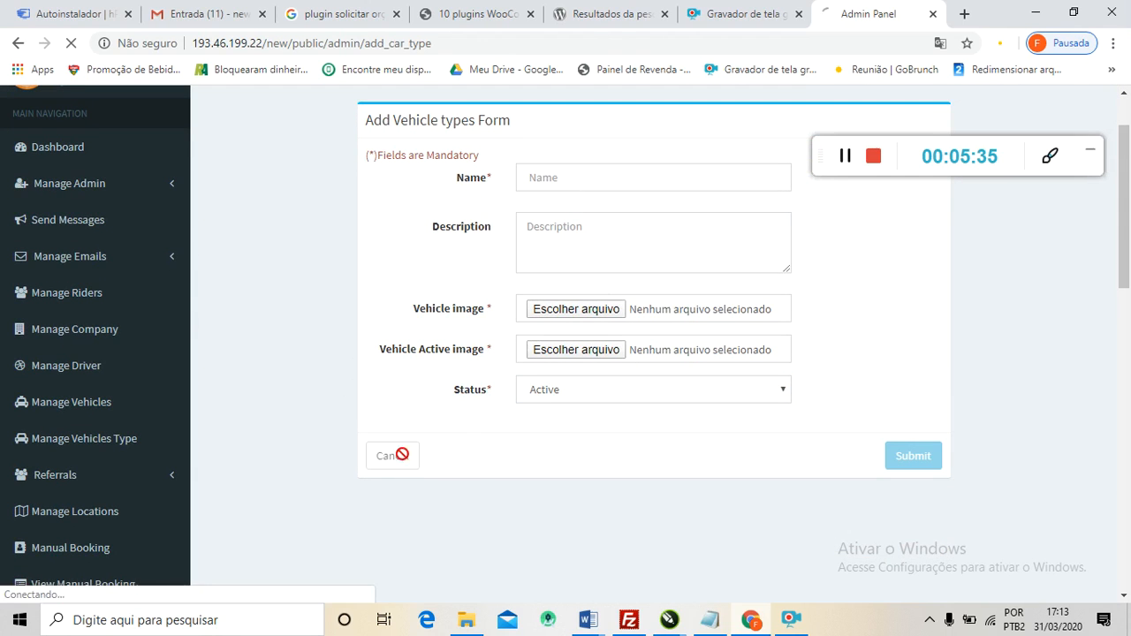
# Review the listed vehicle types and open the locations management page.
pyautogui.scroll(-3, 332, 258)
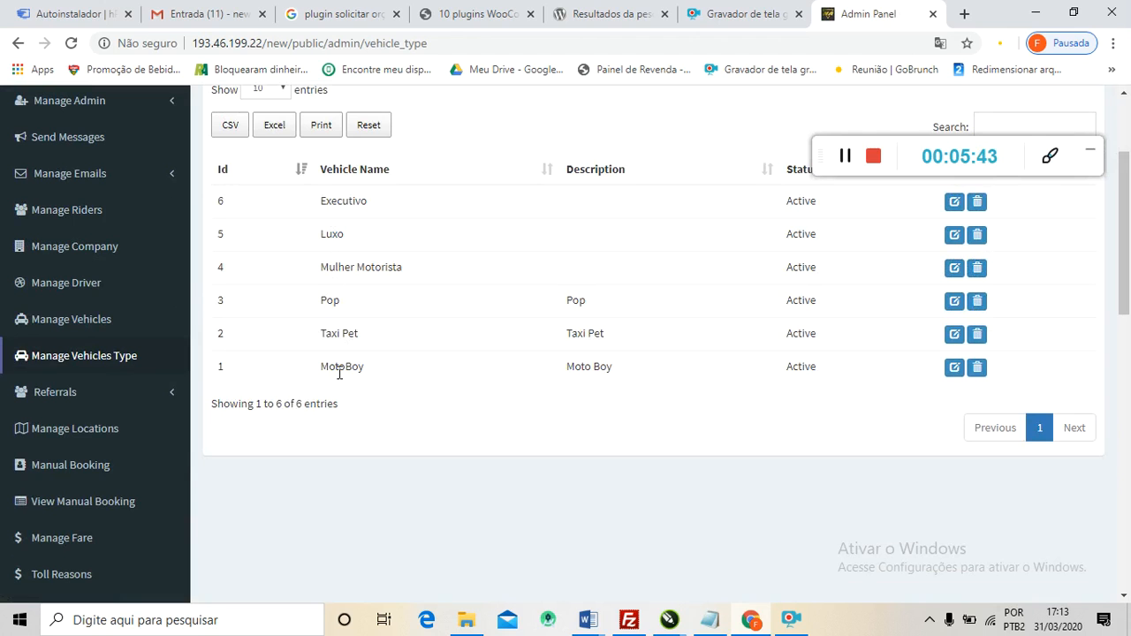
pyautogui.scroll(-1, 376, 371)
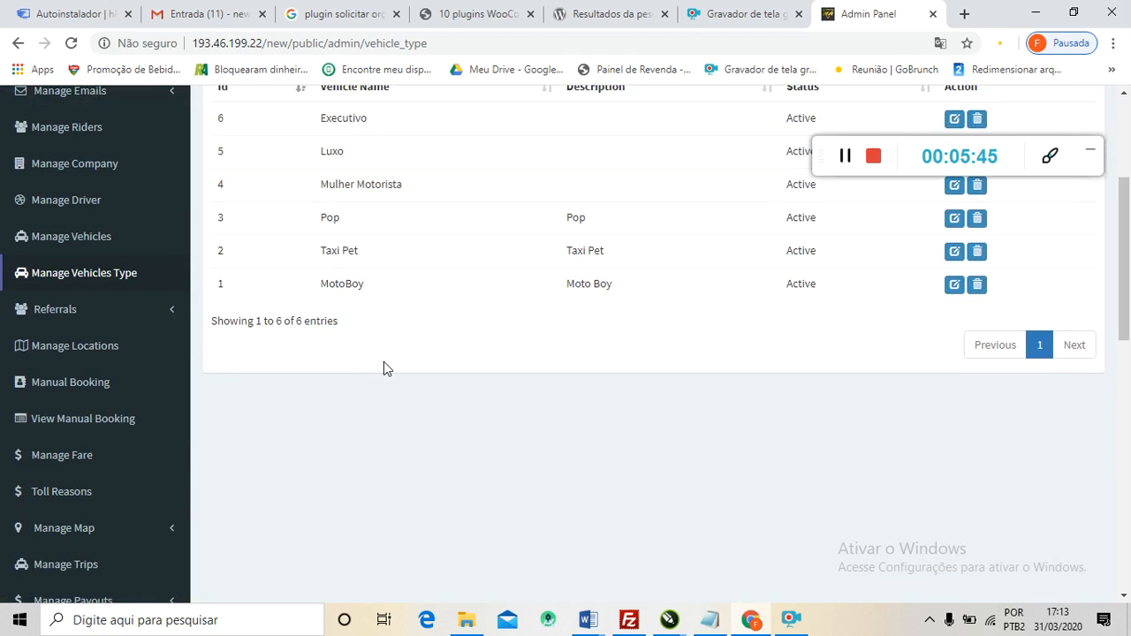
pyautogui.scroll(1, 394, 366)
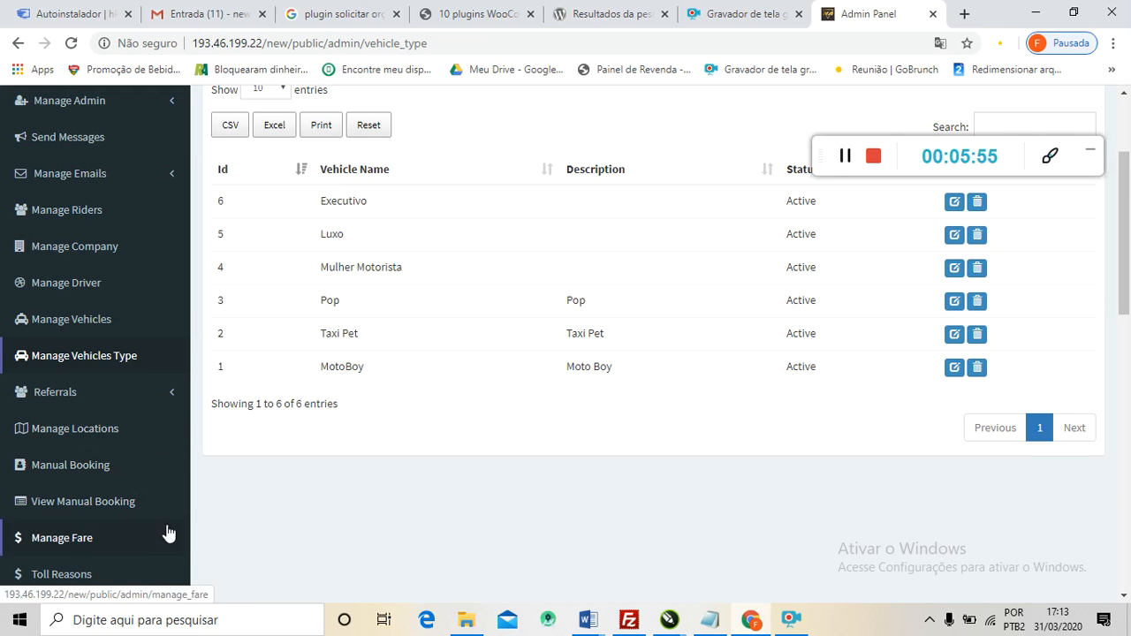
pyautogui.click(76, 431)
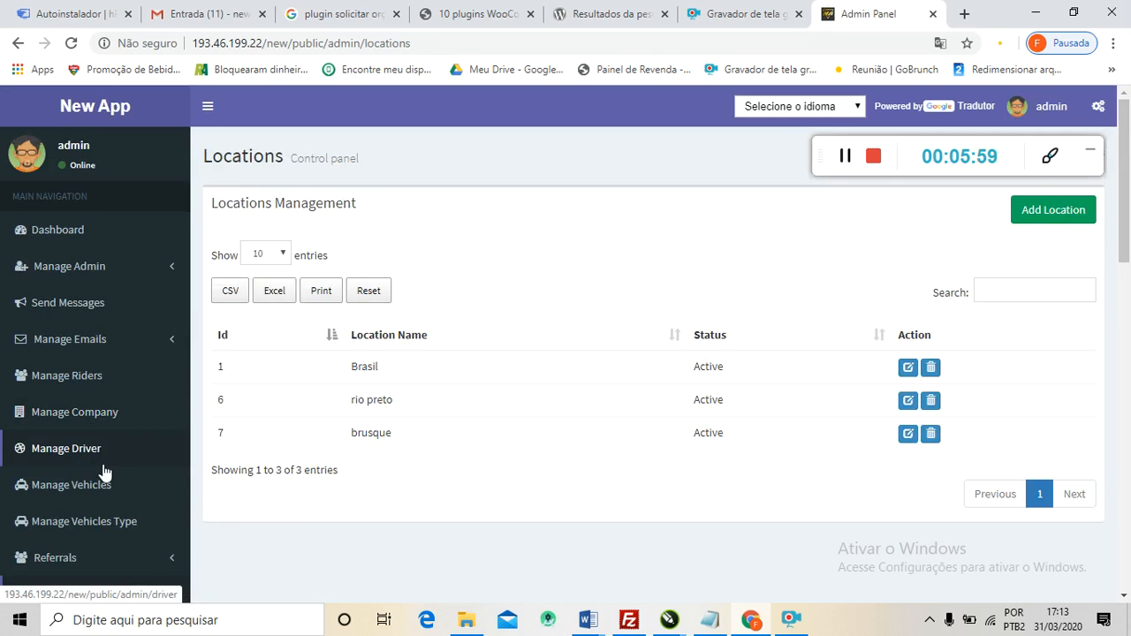
pyautogui.scroll(-2, 124, 469)
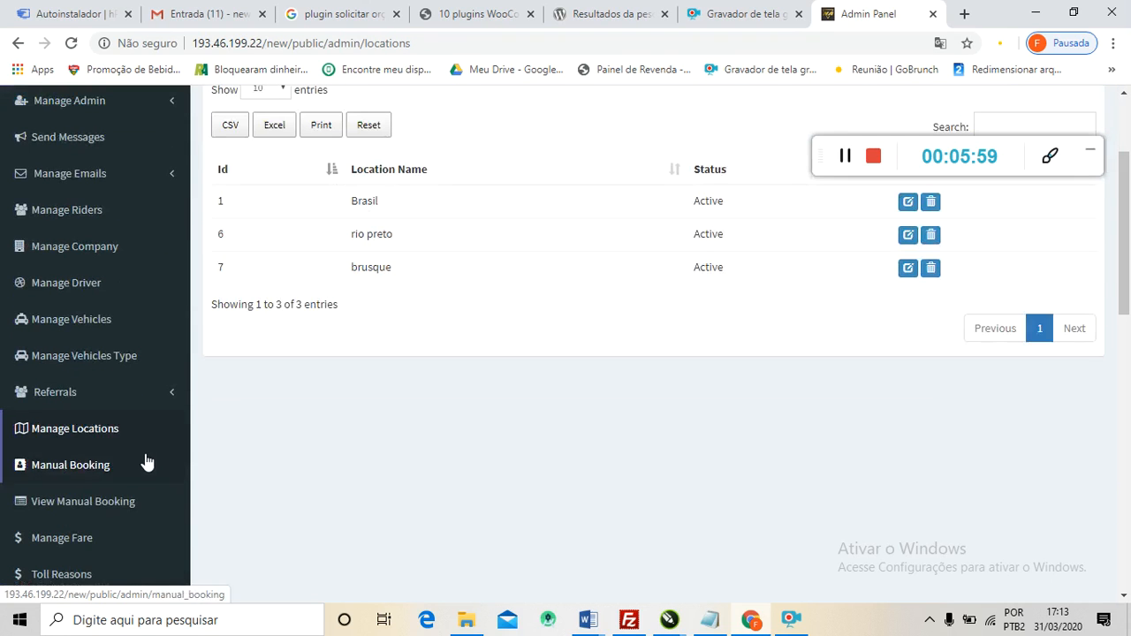
pyautogui.rightClick(99, 432)
pyautogui.scroll(2, 760, 371)
# Switch the admin panel's display language to Português.
pyautogui.click(853, 107)
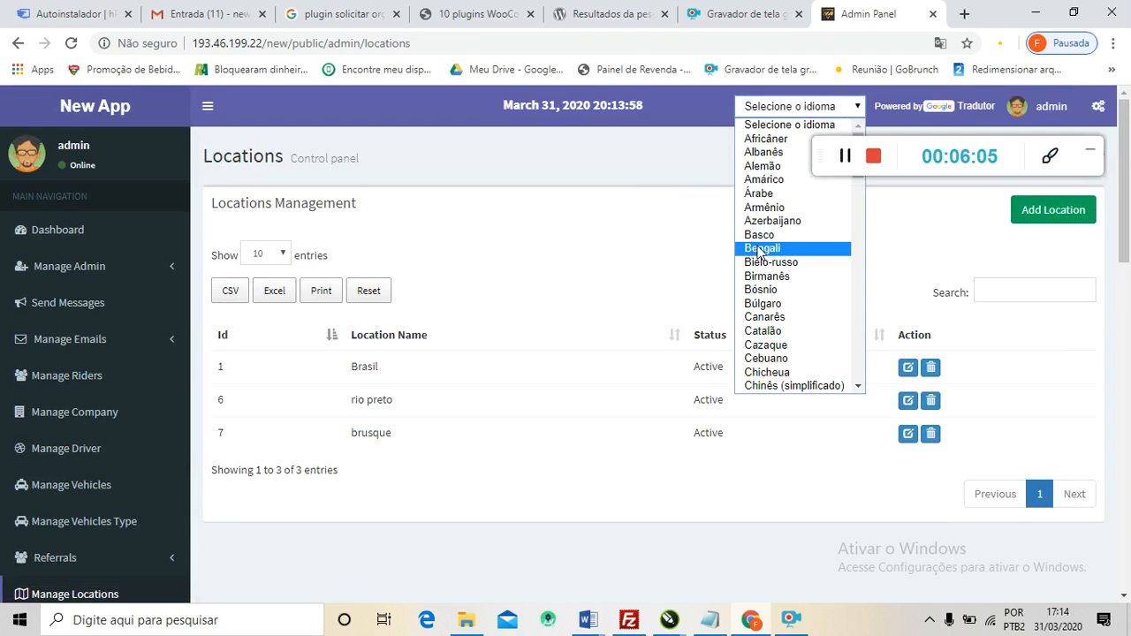
pyautogui.scroll(-13, 804, 316)
pyautogui.scroll(4, 802, 318)
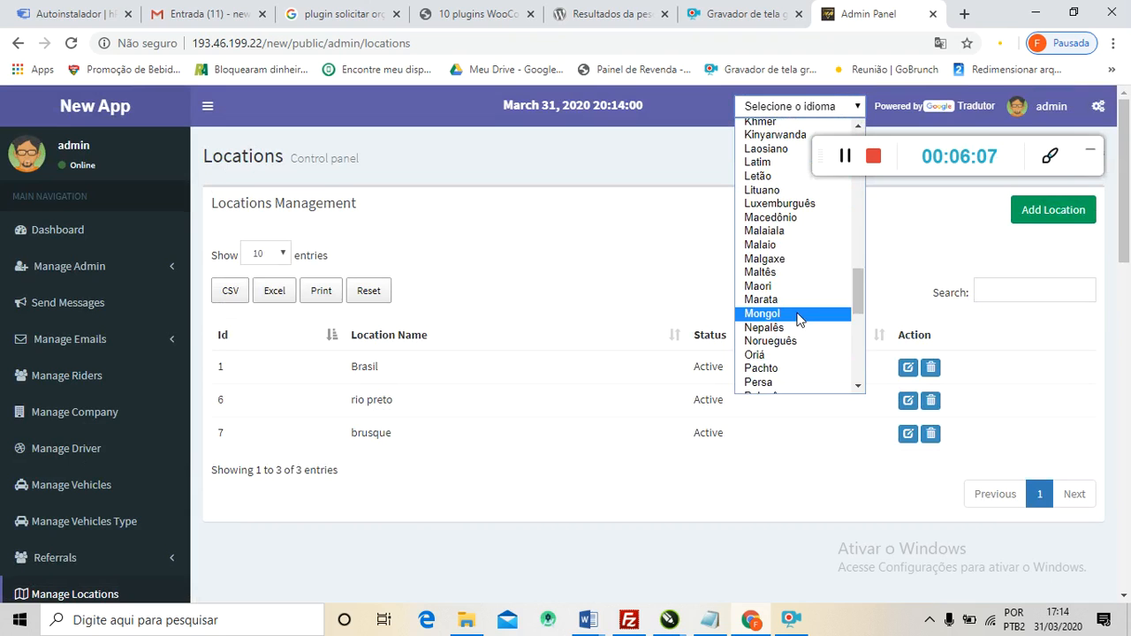
pyautogui.scroll(3, 768, 380)
pyautogui.scroll(-12, 769, 247)
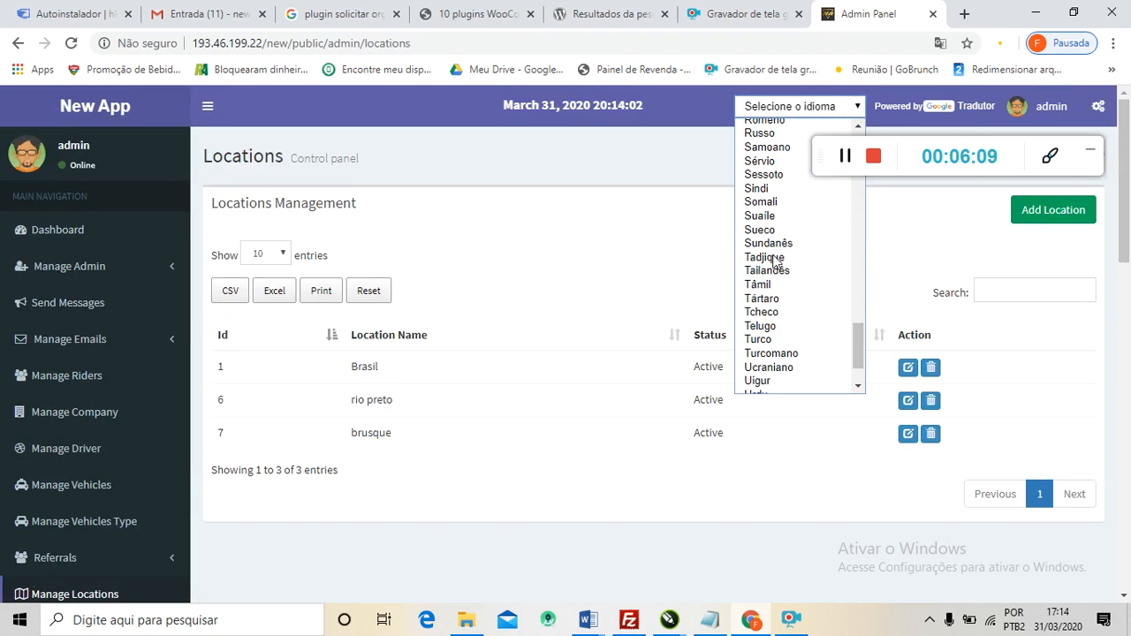
pyautogui.scroll(4, 770, 302)
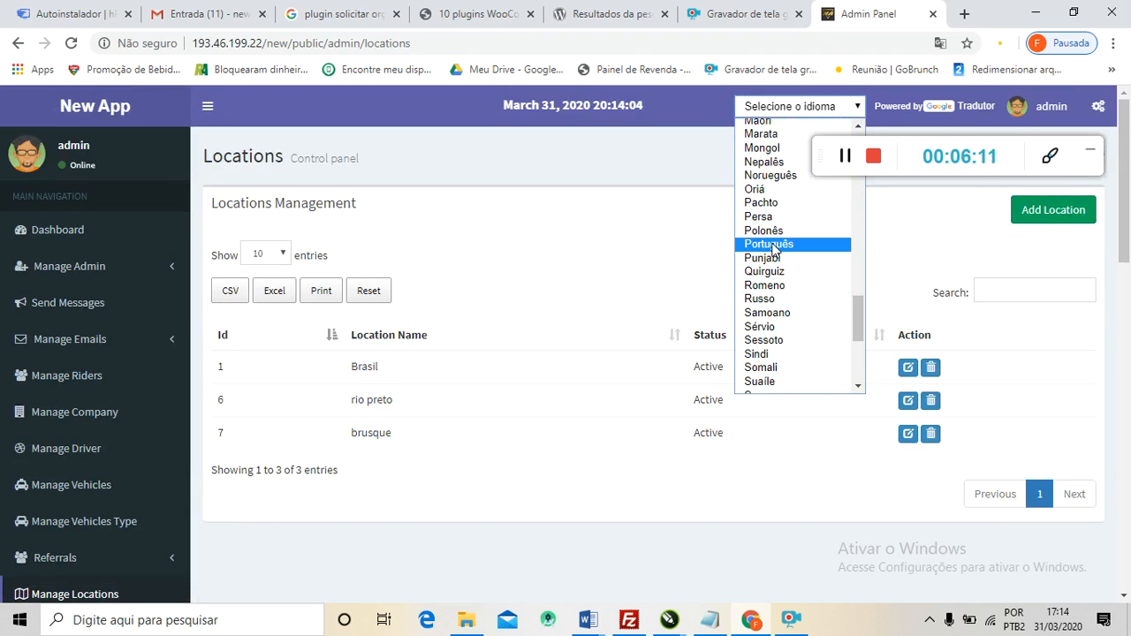
pyautogui.click(771, 243)
# Reload the locations management page and review the listed locations, their statuses and available actions.
pyautogui.scroll(-3, 53, 386)
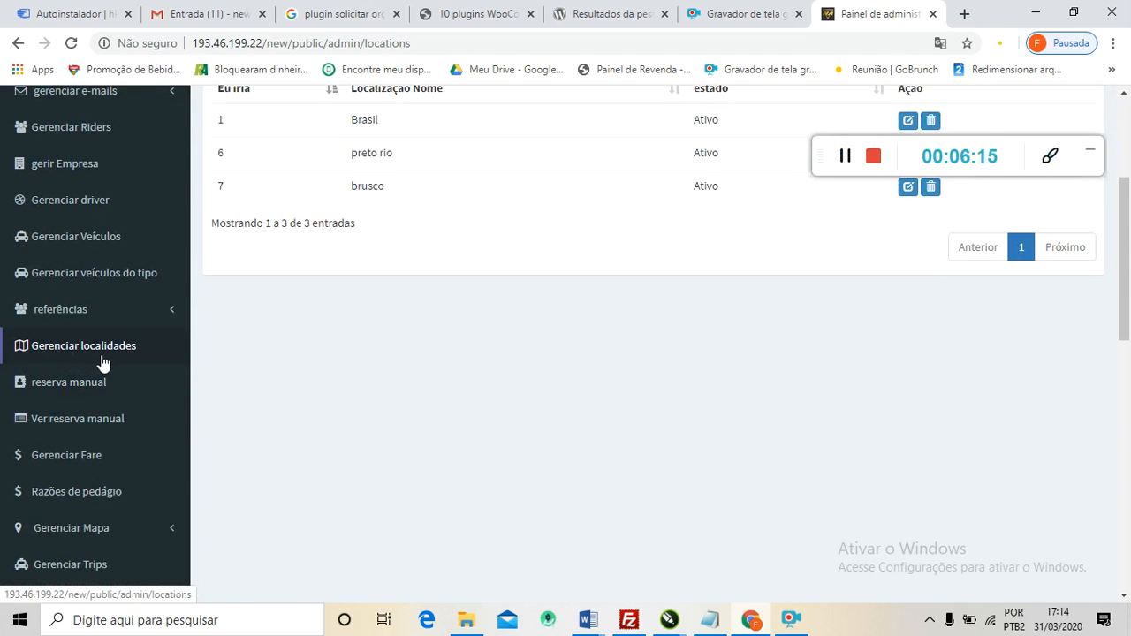
pyautogui.scroll(1, 104, 359)
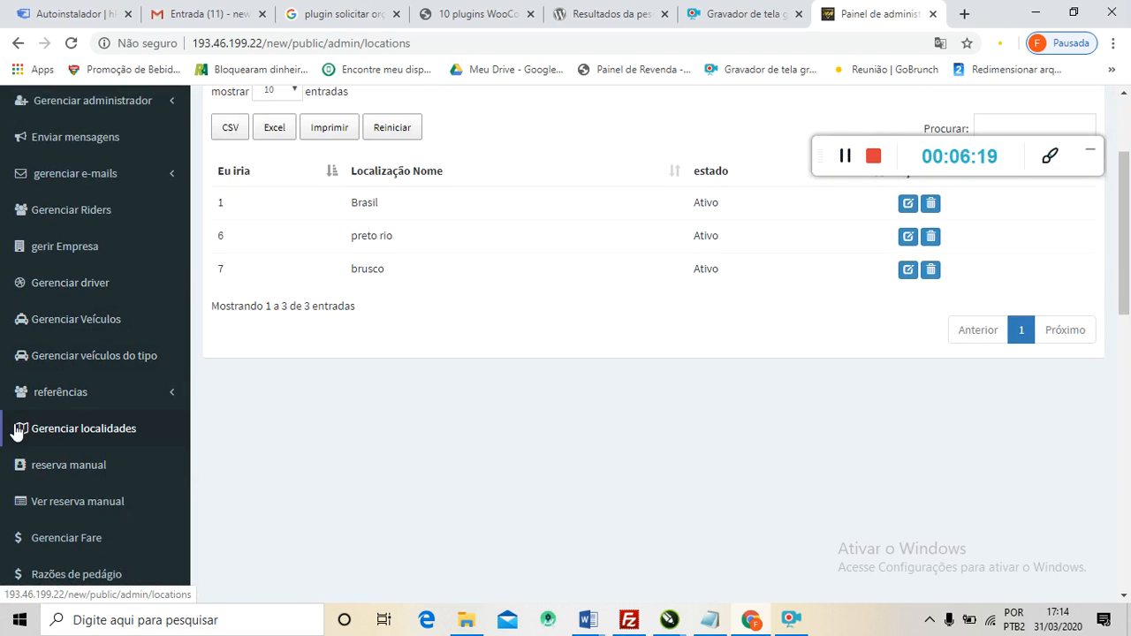
pyautogui.click(82, 430)
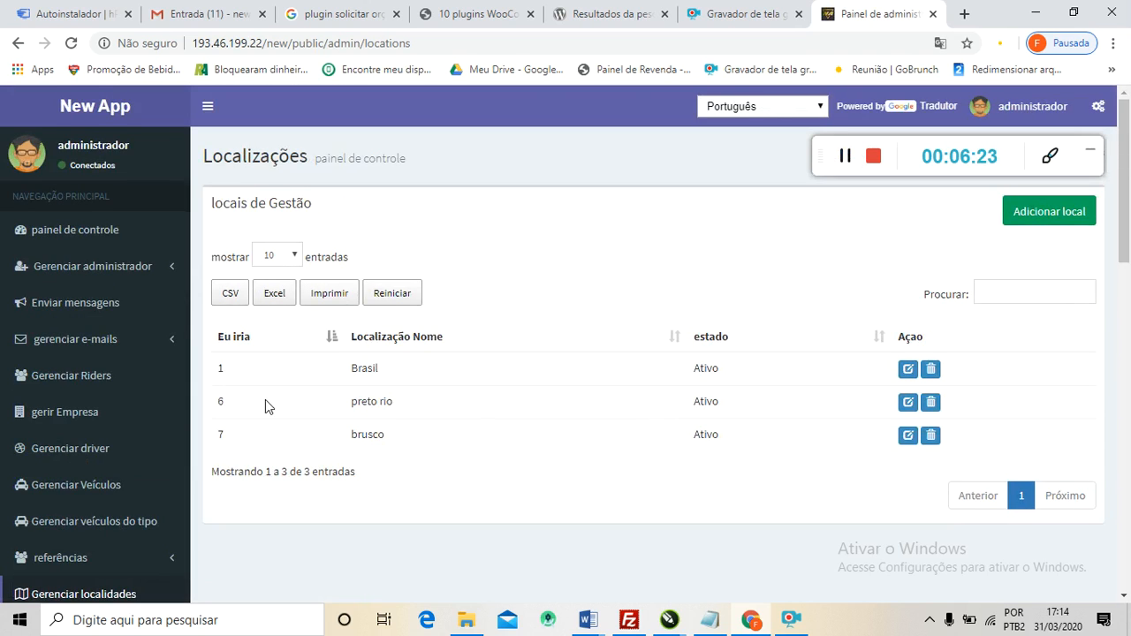
pyautogui.scroll(-1, 265, 402)
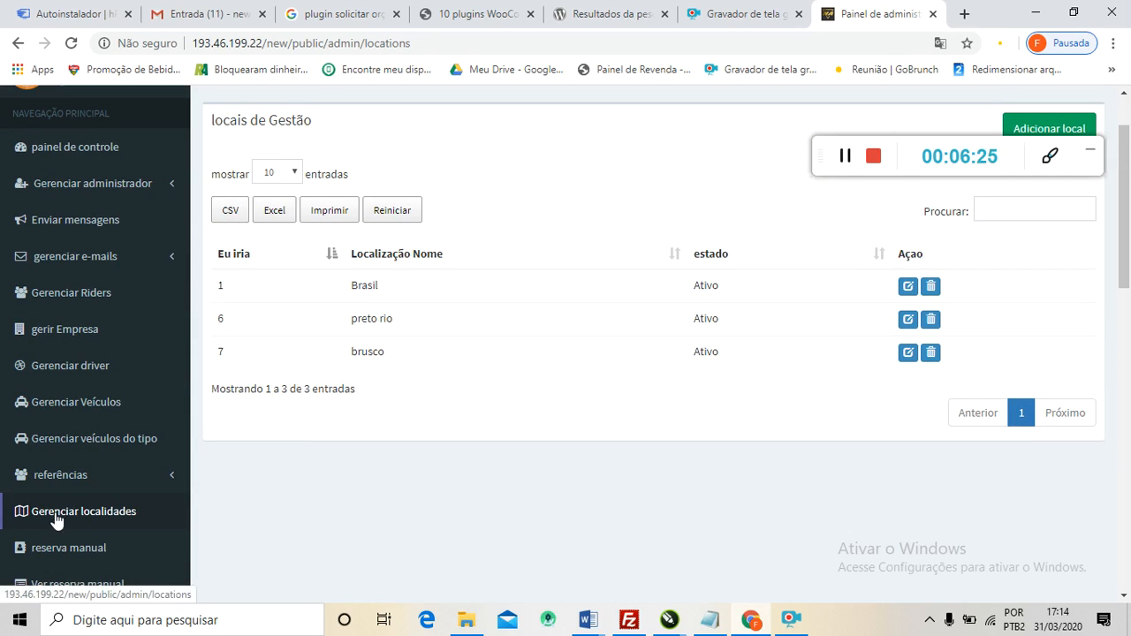
pyautogui.moveTo(55, 520)
pyautogui.scroll(2, 866, 295)
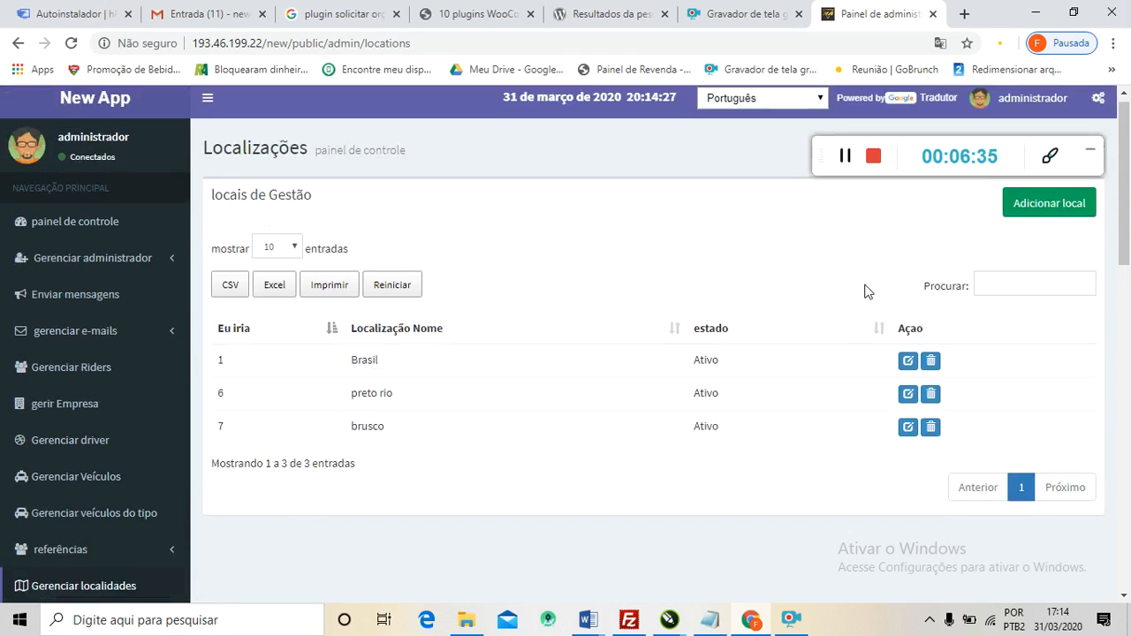
pyautogui.scroll(-2, 516, 335)
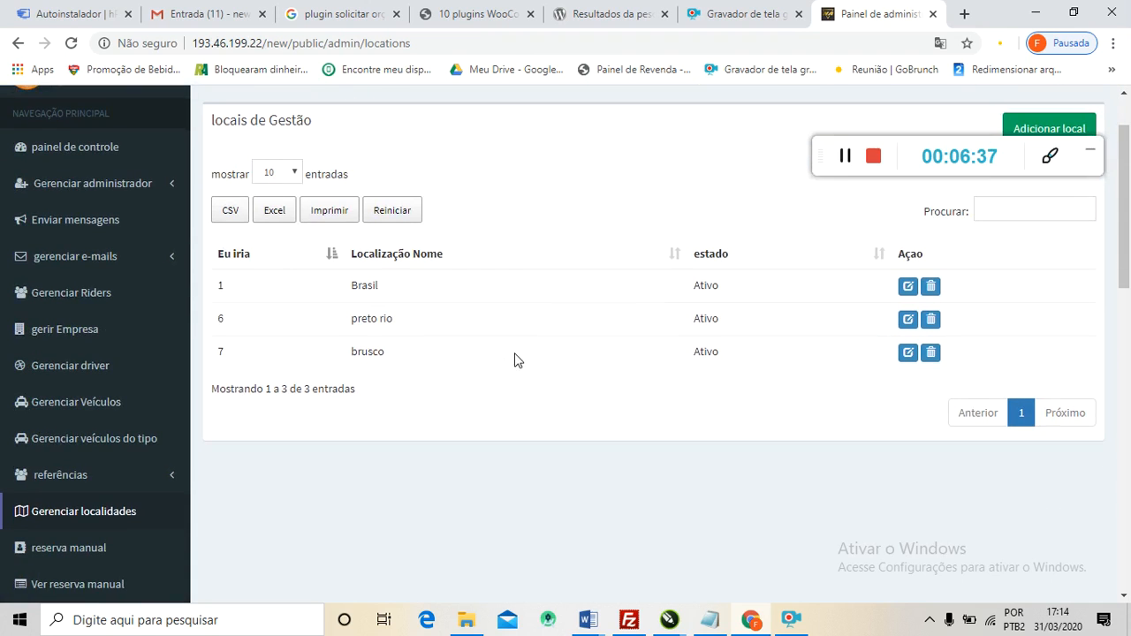
pyautogui.scroll(-2, 473, 409)
pyautogui.scroll(4, 472, 414)
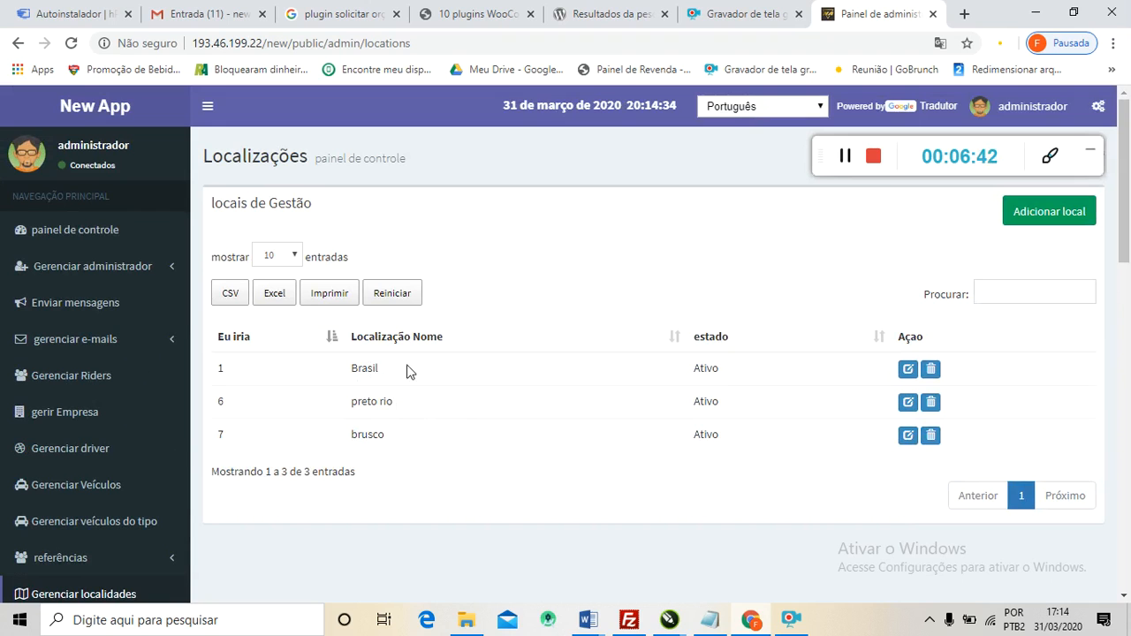
# Open the Brasil location for editing and remove its marked area from the map.
pyautogui.click(907, 369)
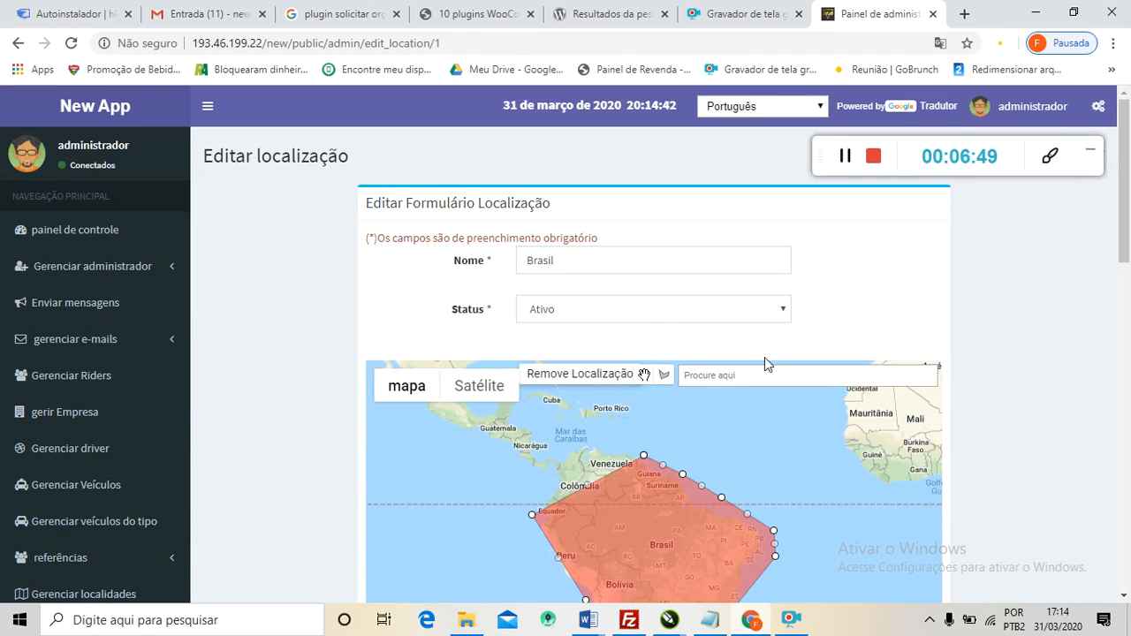
pyautogui.scroll(-2, 766, 357)
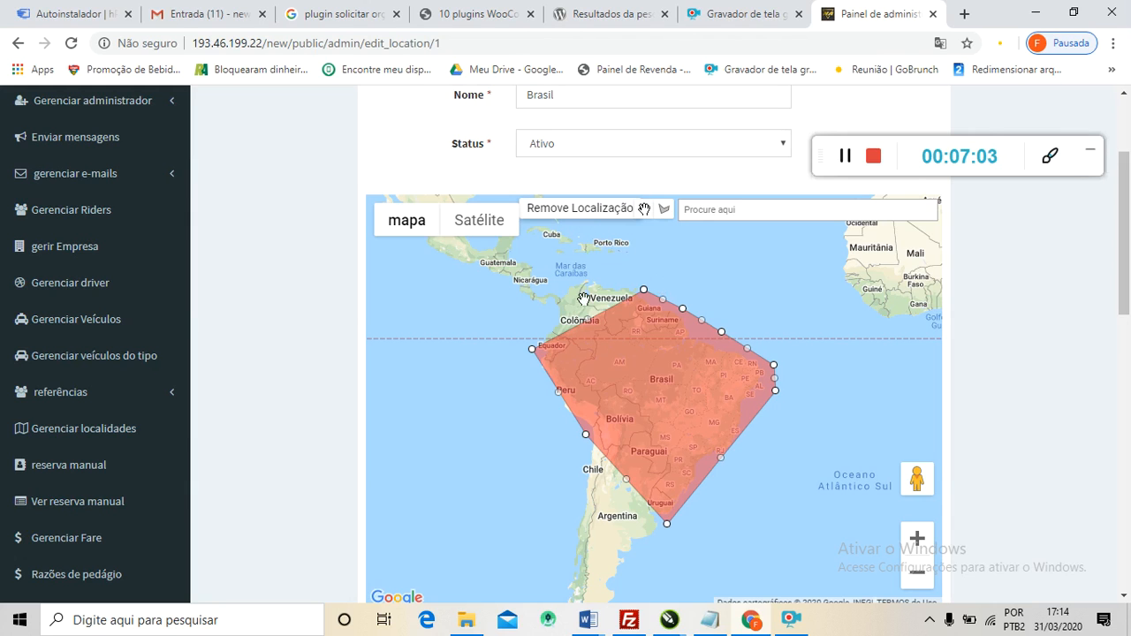
pyautogui.click(573, 214)
pyautogui.scroll(2, 548, 182)
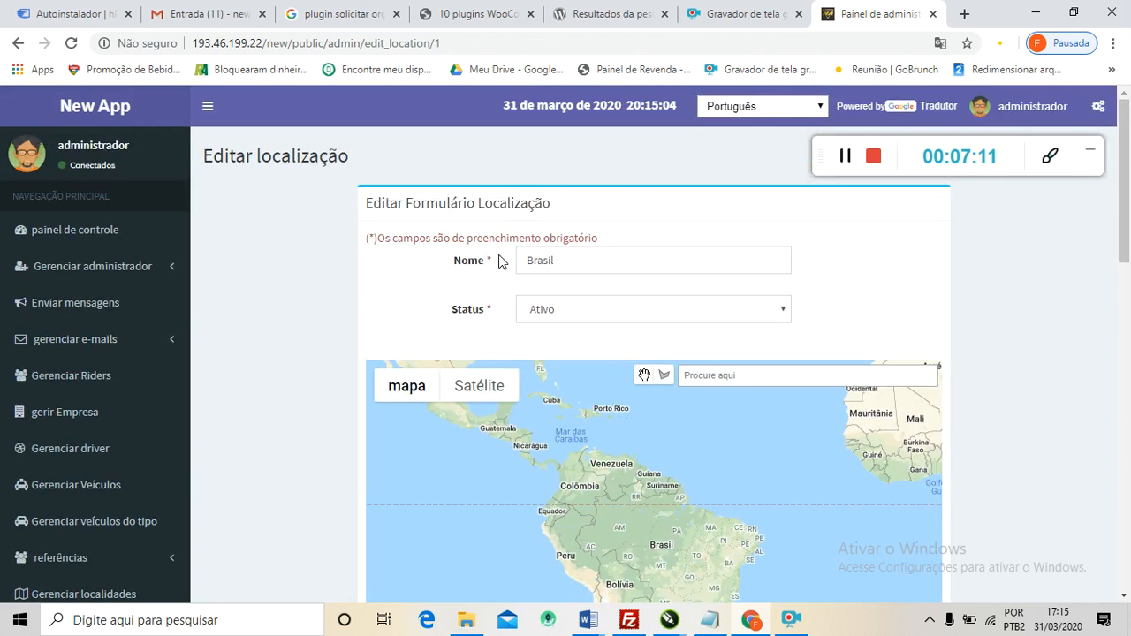
# Review the Brasil location's name field, status options and map.
pyautogui.doubleClick(570, 260)
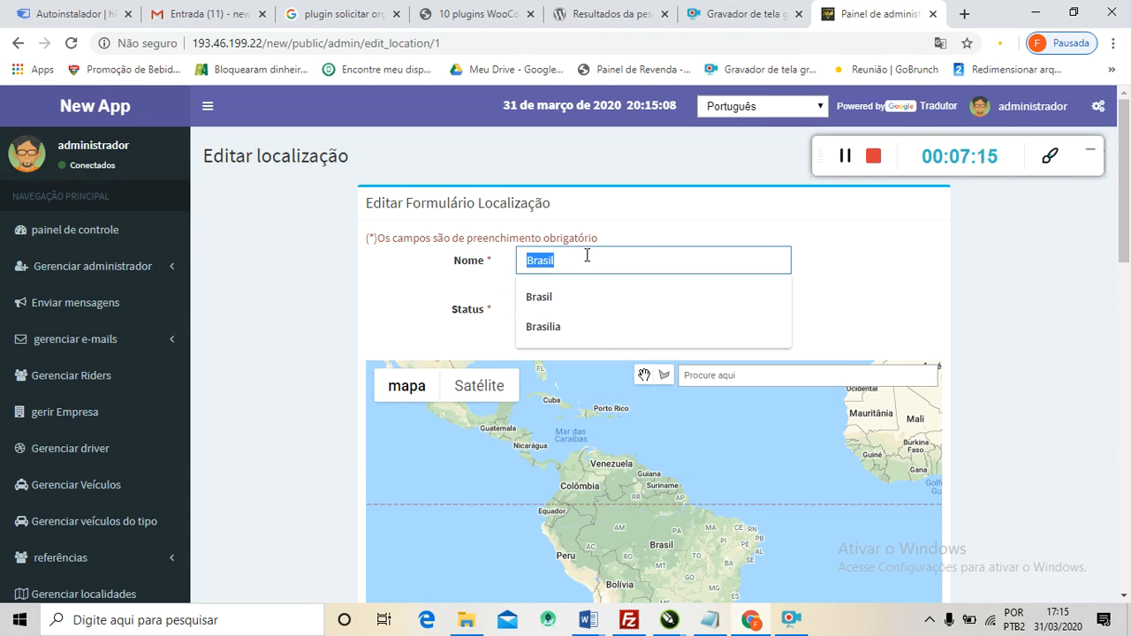
pyautogui.click(837, 270)
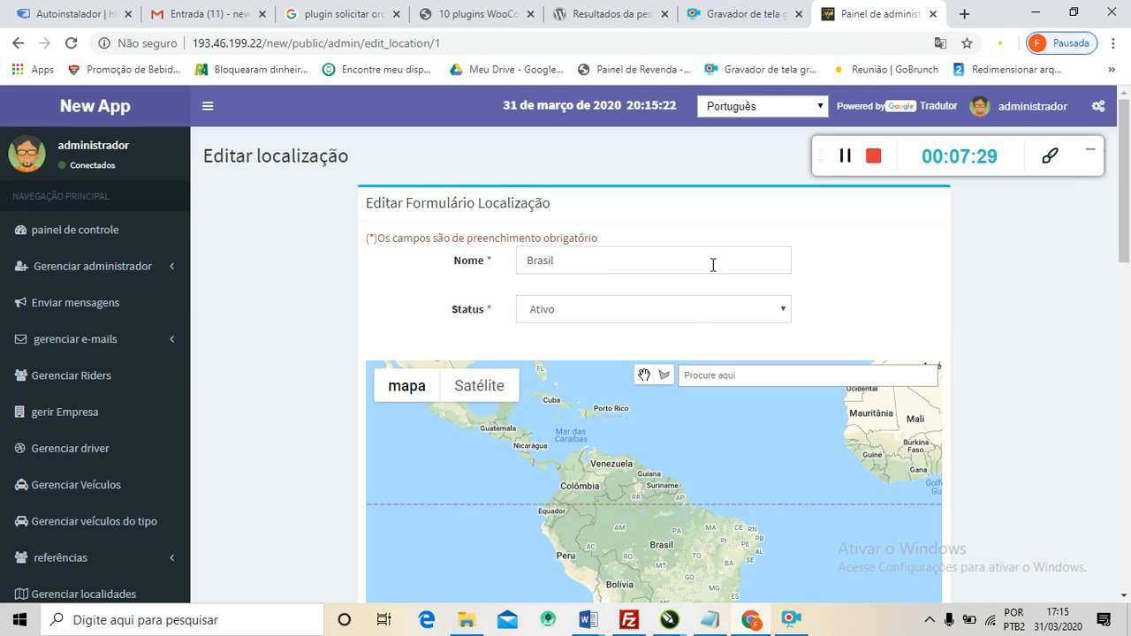
pyautogui.scroll(-2, 720, 257)
pyautogui.scroll(2, 689, 243)
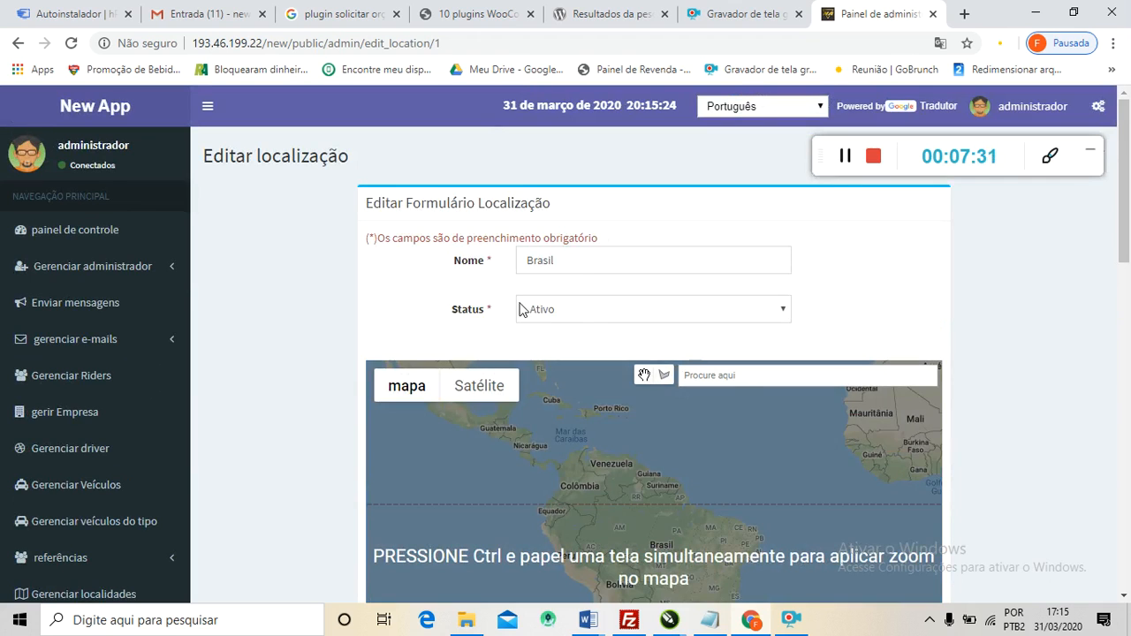
pyautogui.click(780, 312)
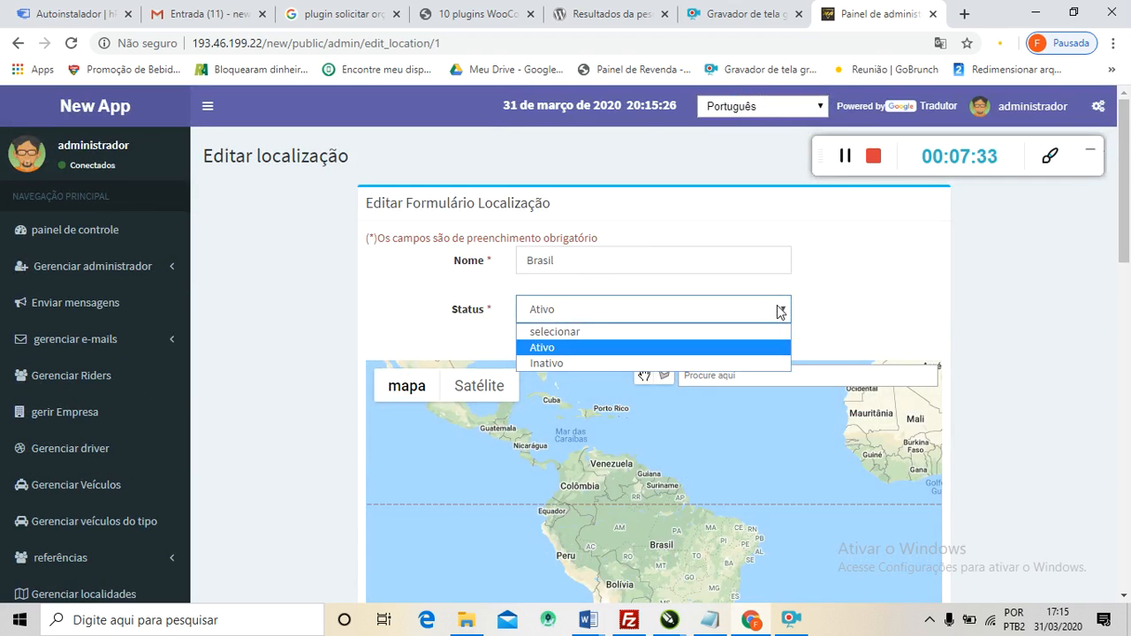
pyautogui.click(781, 312)
pyautogui.scroll(-1, 807, 306)
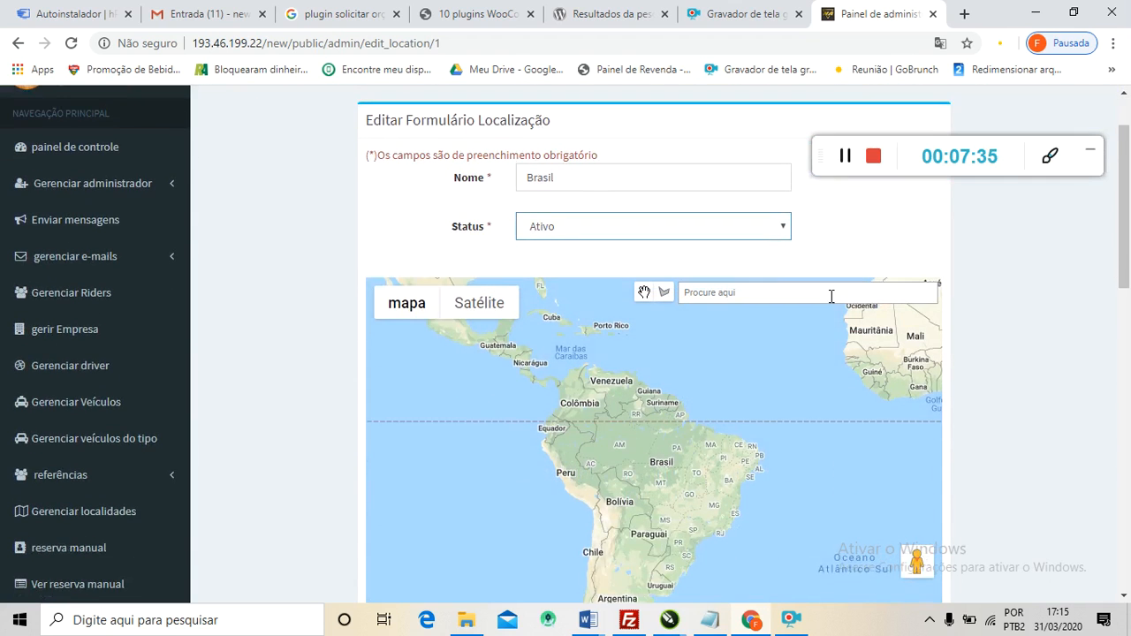
pyautogui.scroll(-1, 841, 277)
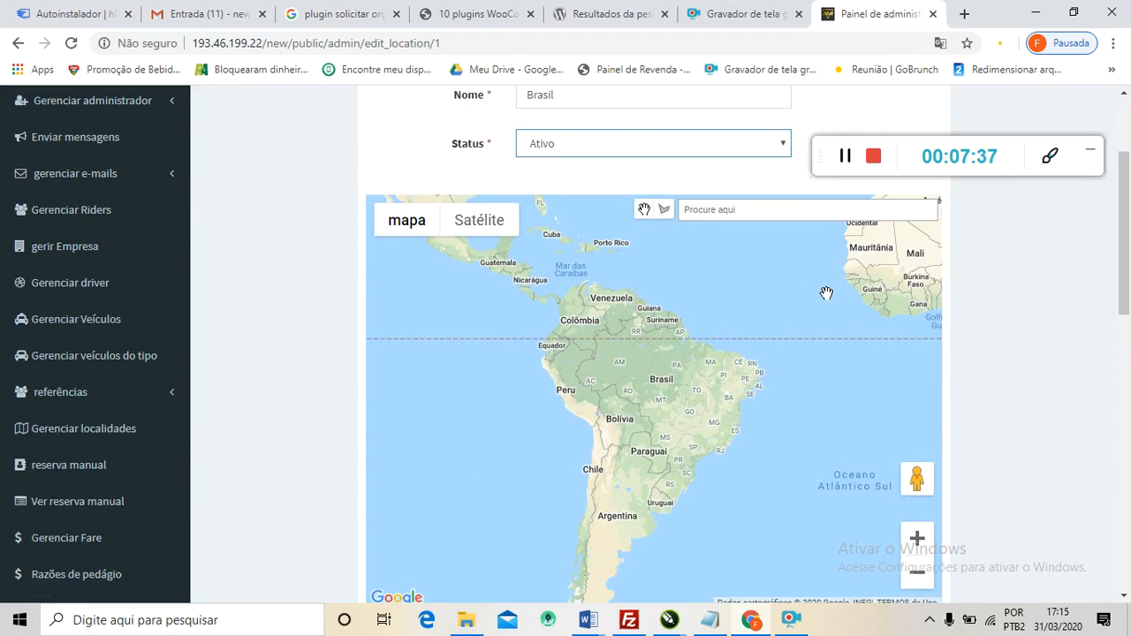
pyautogui.scroll(1, 717, 225)
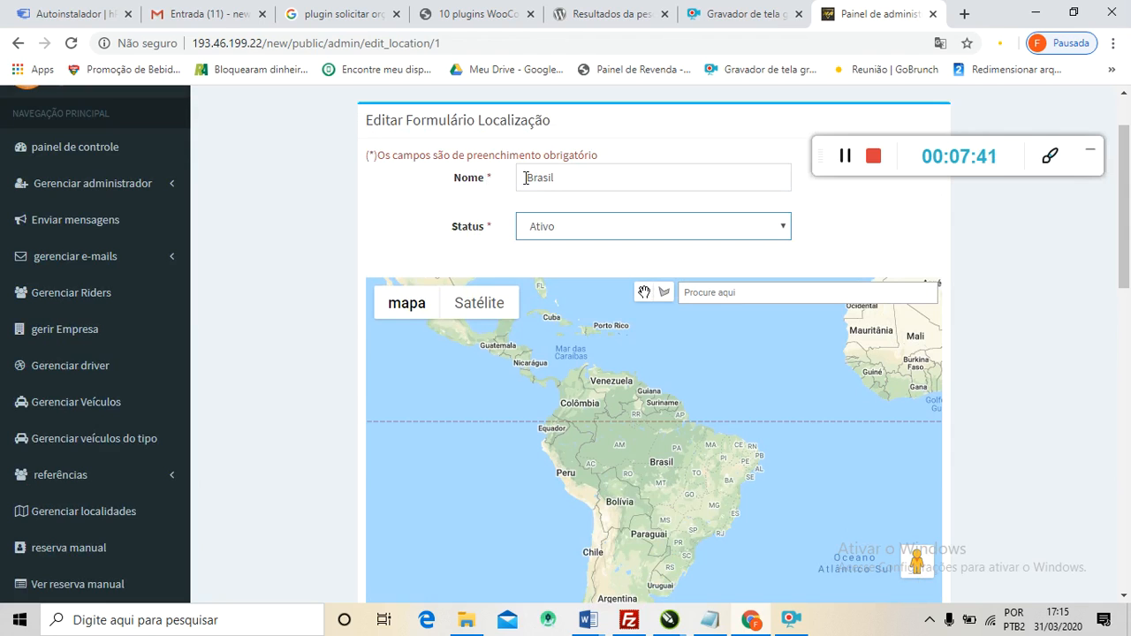
# Search the location map for guarulhos and choose Guarulhos, SP, Brasil.
pyautogui.click(697, 292)
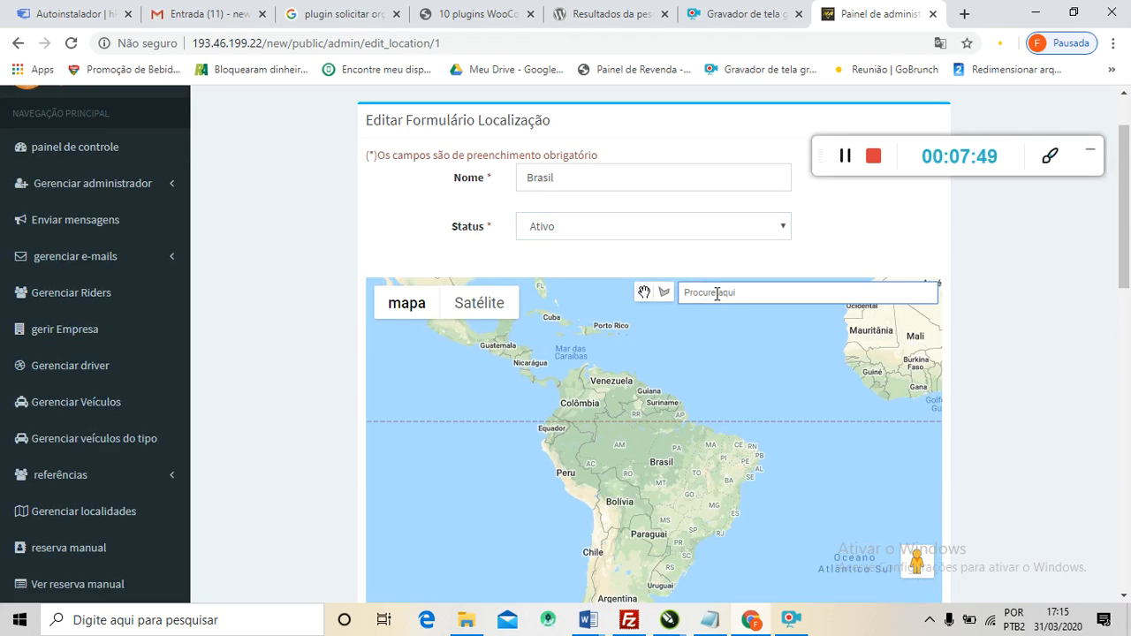
pyautogui.write('guarulhos')
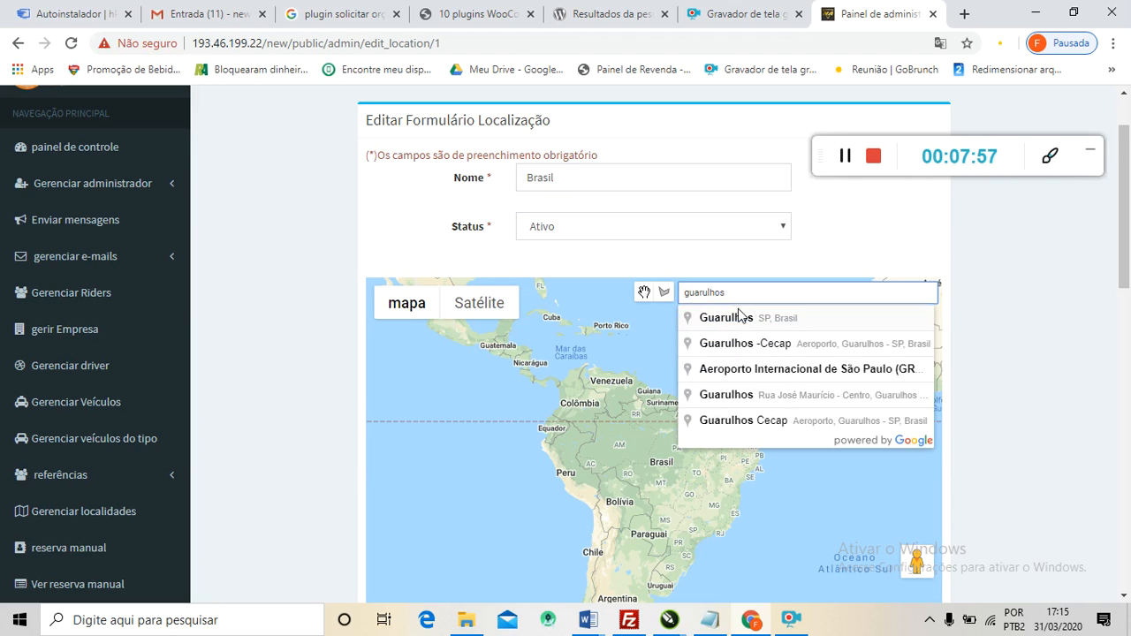
pyautogui.click(738, 318)
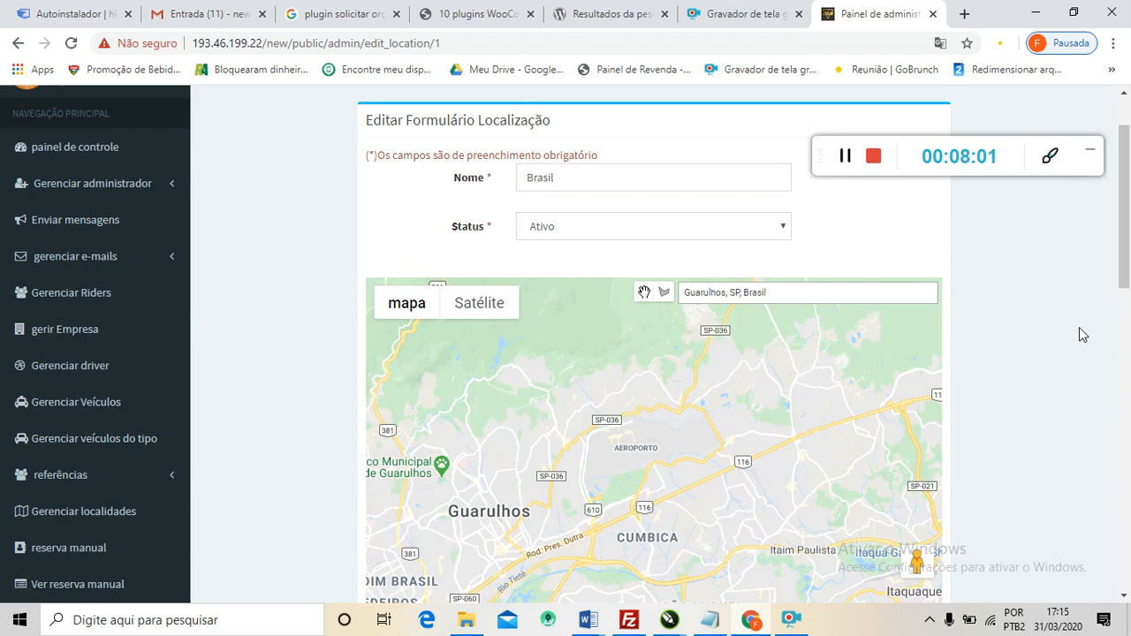
pyautogui.scroll(-2, 1079, 327)
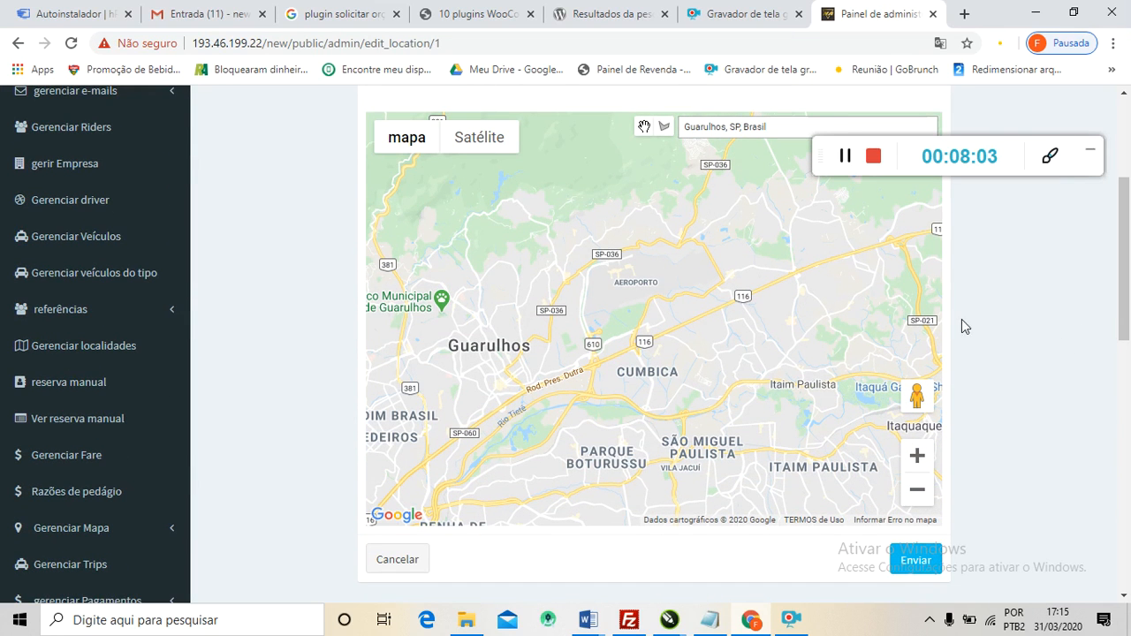
pyautogui.moveTo(813, 165); pyautogui.dragTo(868, 130)
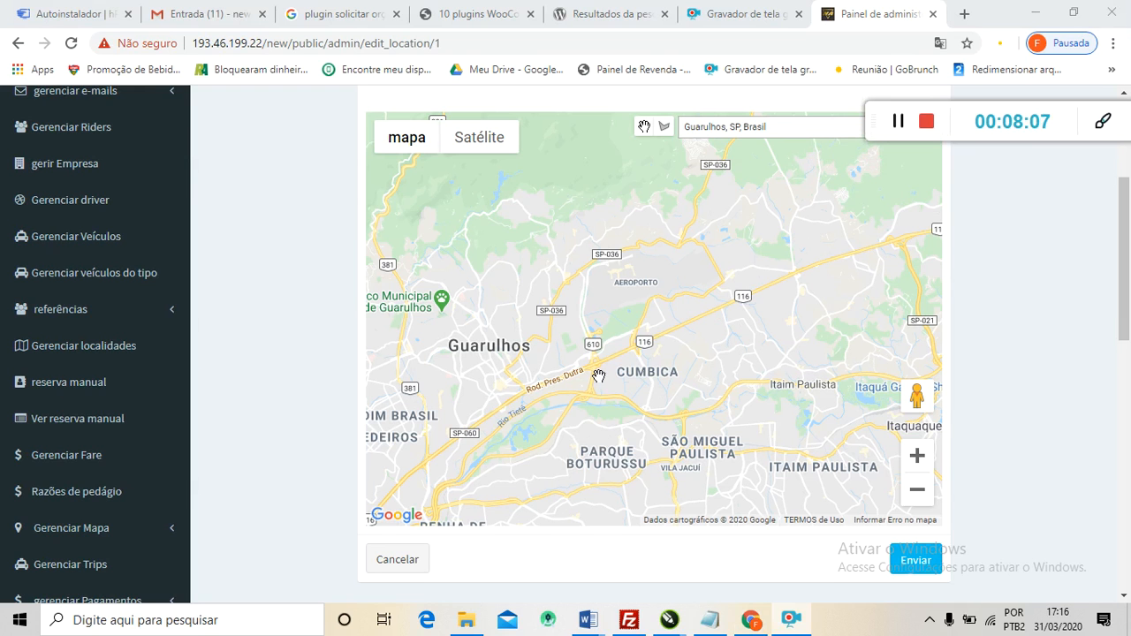
# Draw a closed polygon around Guarulhos on the location map to delimit the service area.
pyautogui.click(916, 492)
pyautogui.click(917, 493)
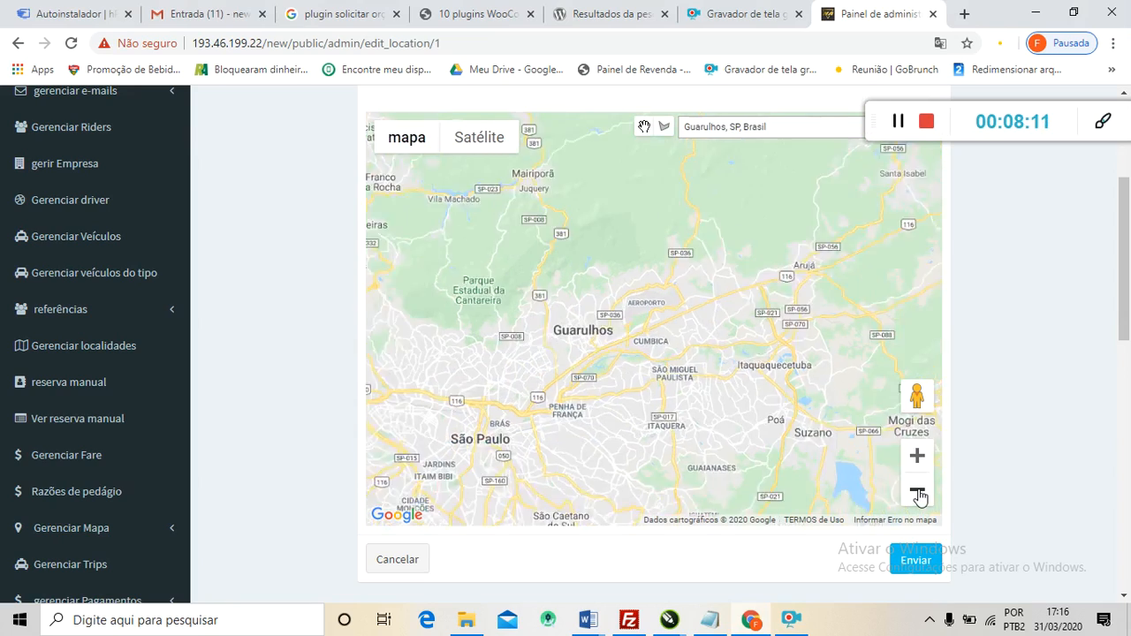
pyautogui.click(917, 493)
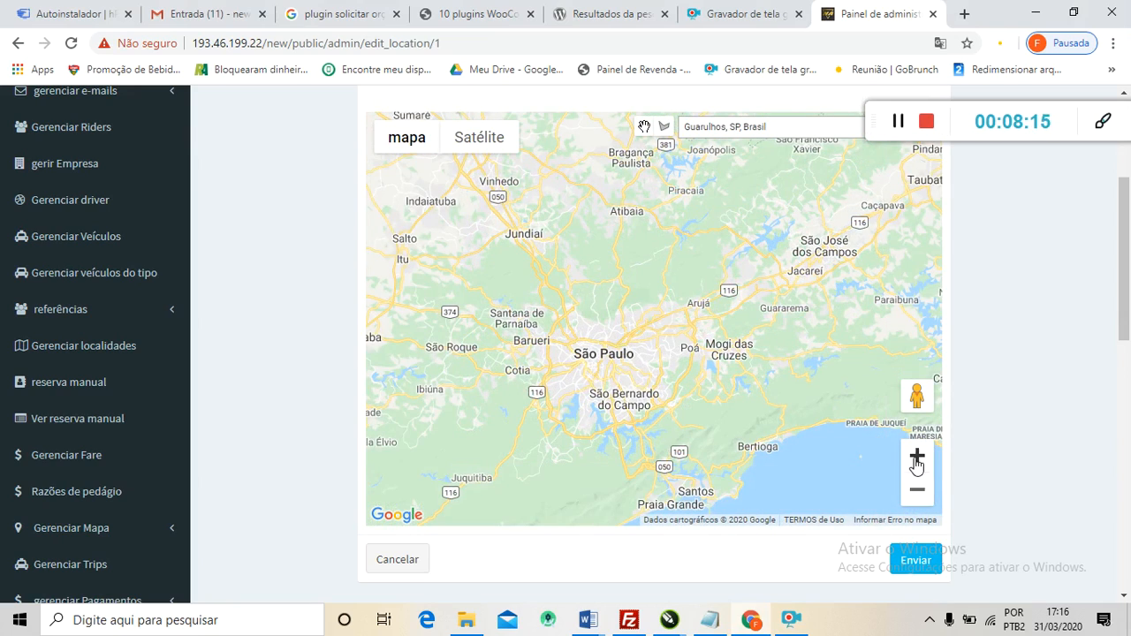
pyautogui.click(916, 457)
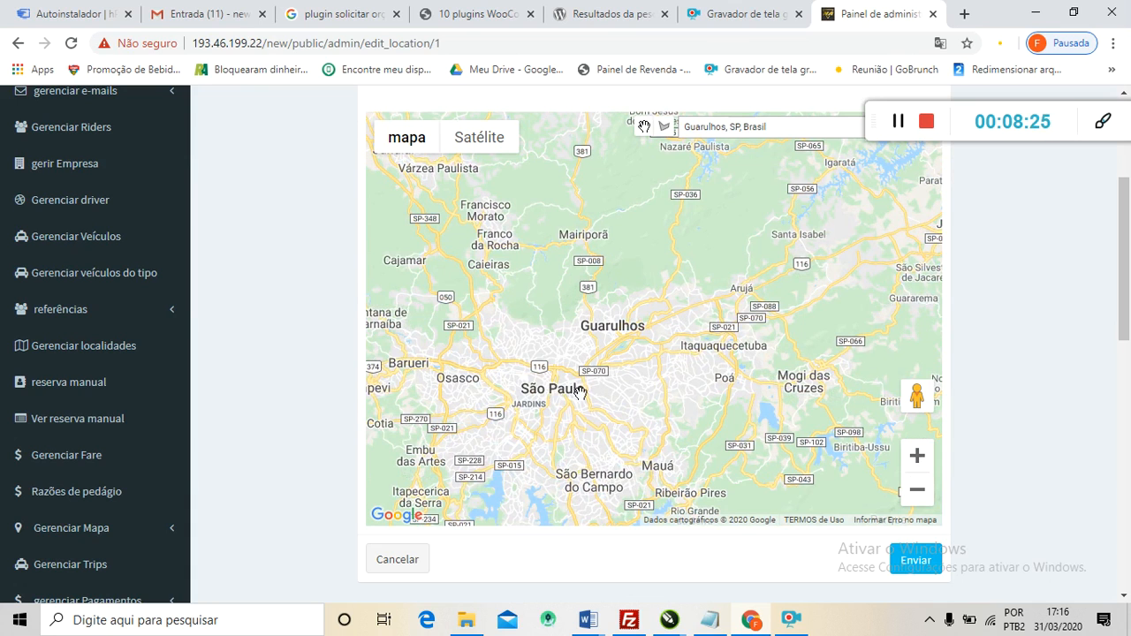
pyautogui.click(665, 129)
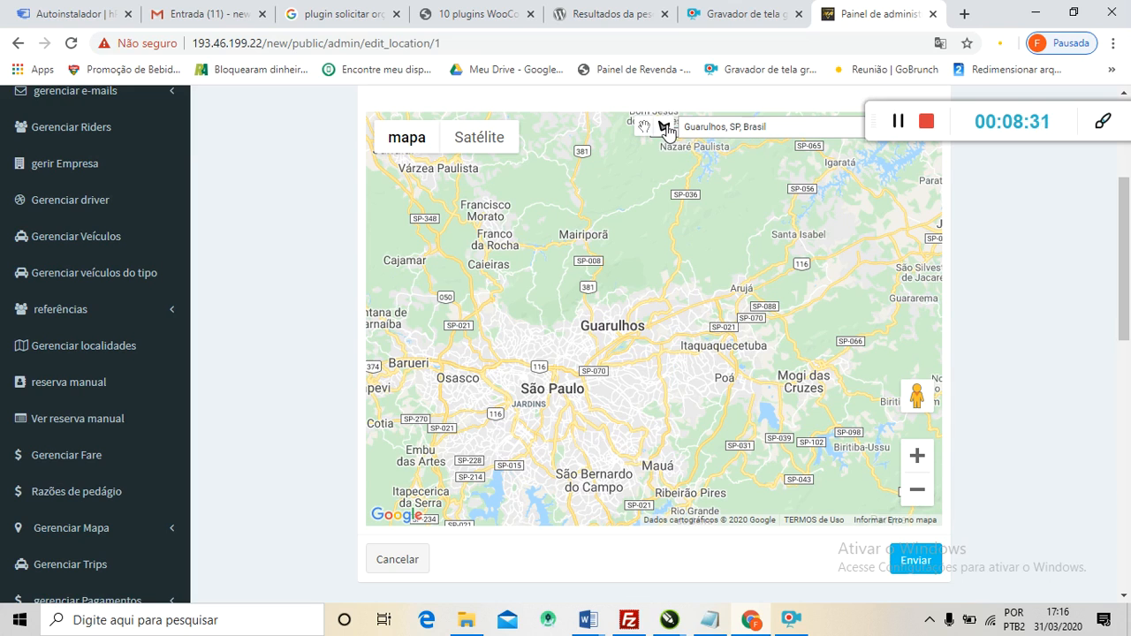
pyautogui.click(612, 273)
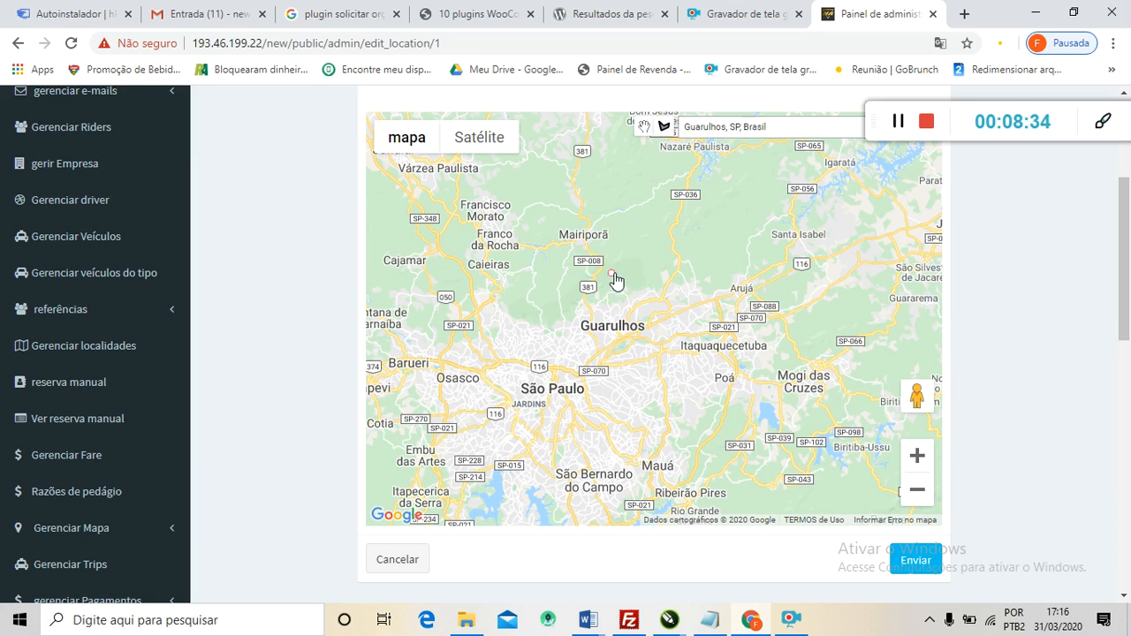
pyautogui.click(676, 291)
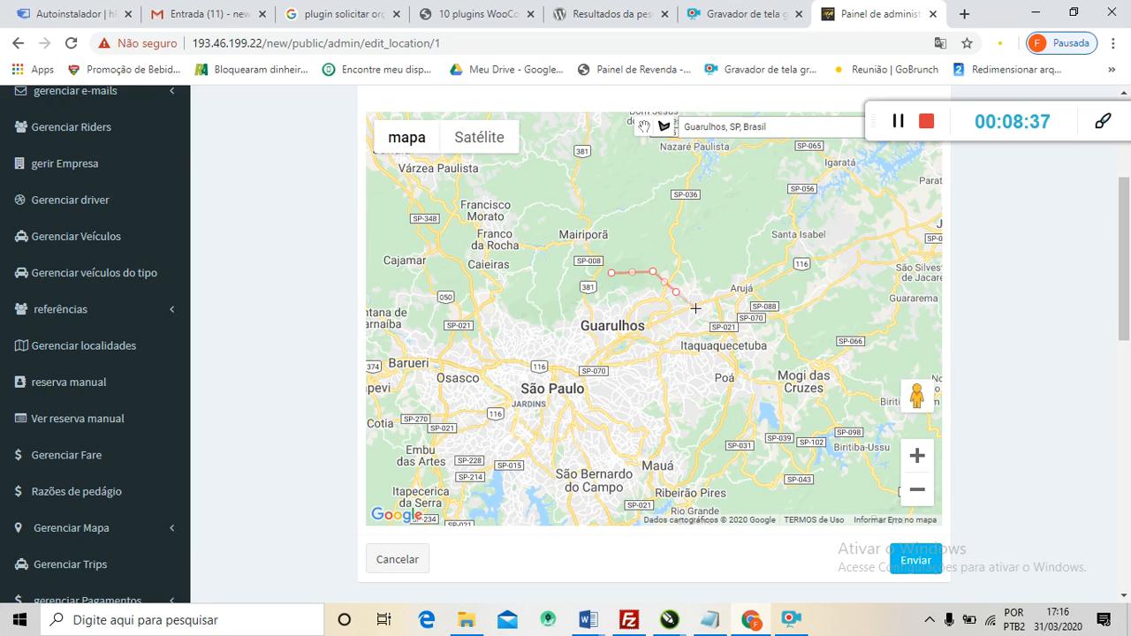
pyautogui.click(658, 353)
pyautogui.click(600, 370)
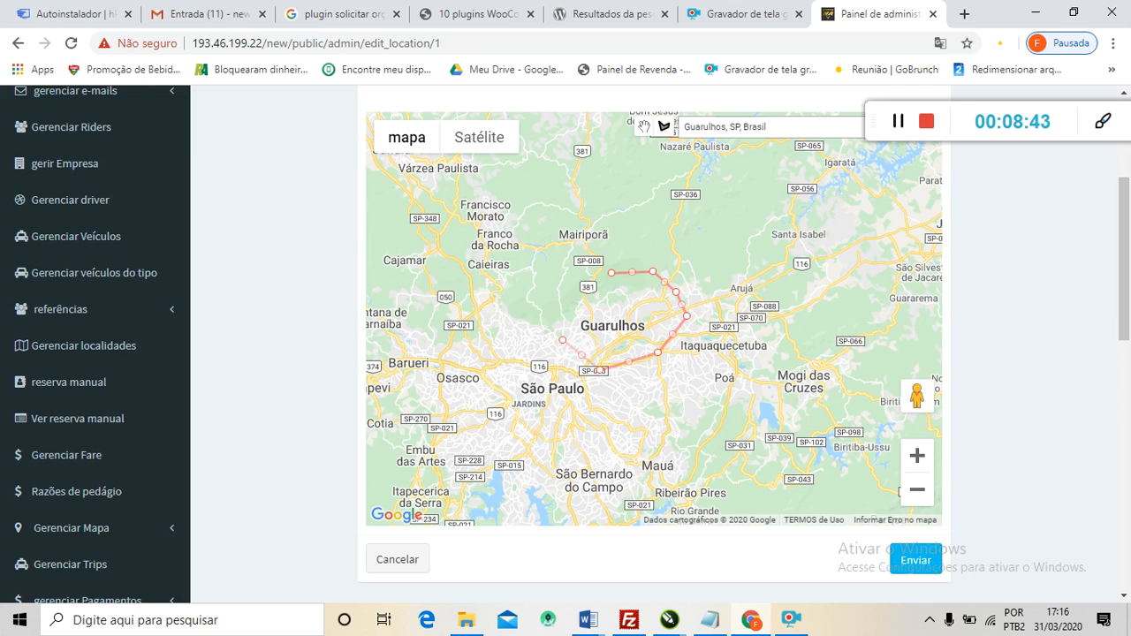
pyautogui.click(575, 283)
pyautogui.click(611, 271)
pyautogui.click(612, 274)
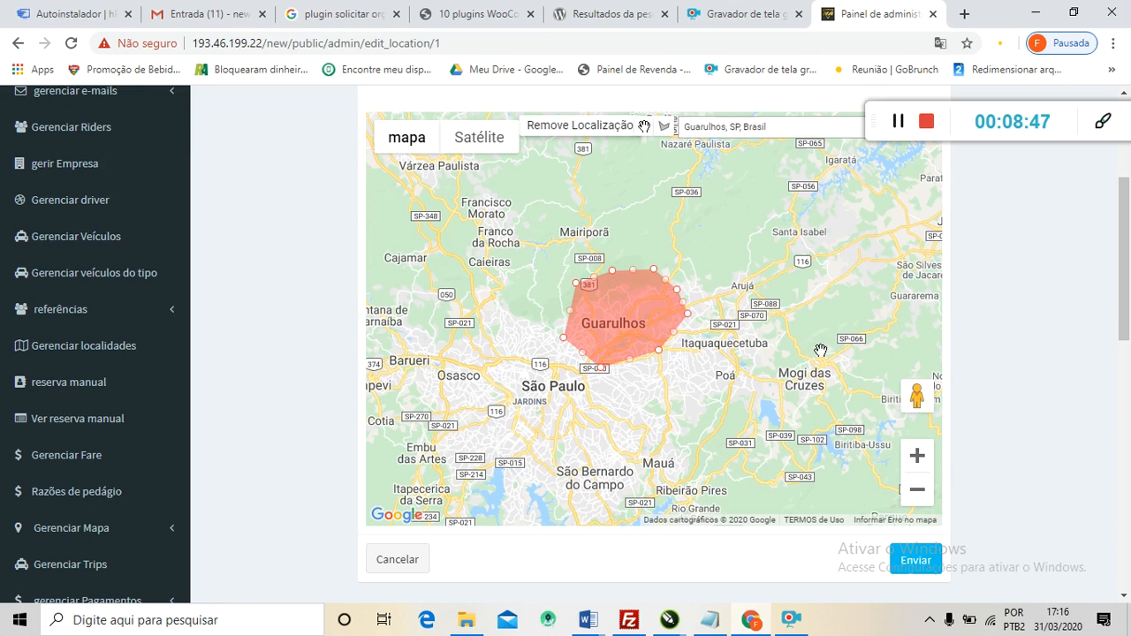
# Pull the polygon's southwest corners near Tatuapé and Tucuruvi inward, toward Penha de França and Jardim Brasil.
pyautogui.click(917, 456)
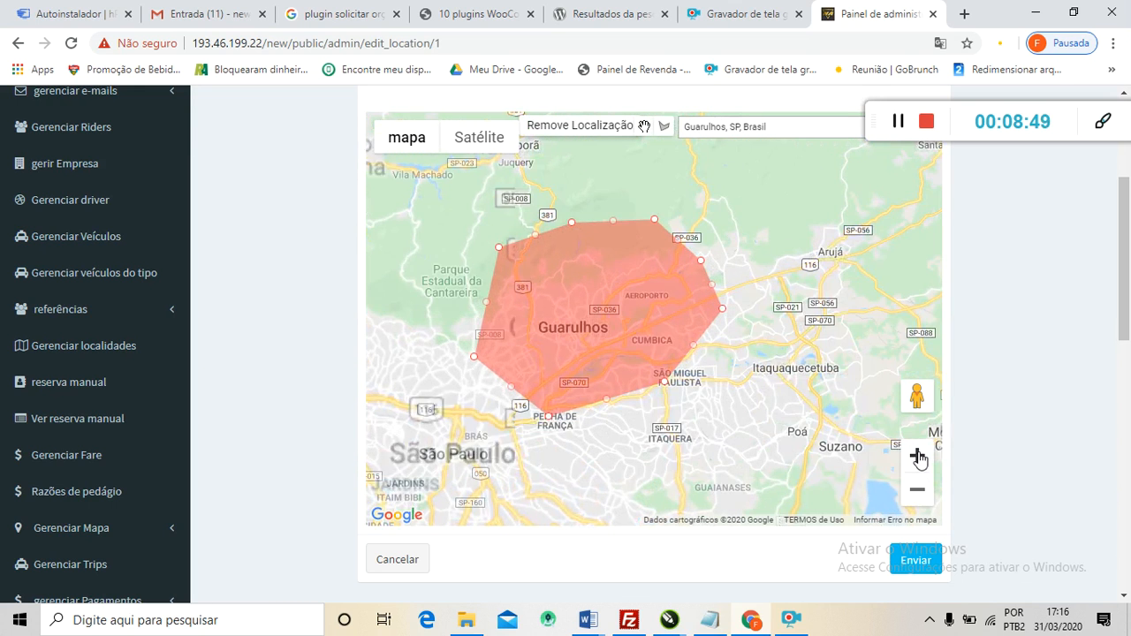
pyautogui.click(917, 456)
pyautogui.click(917, 456)
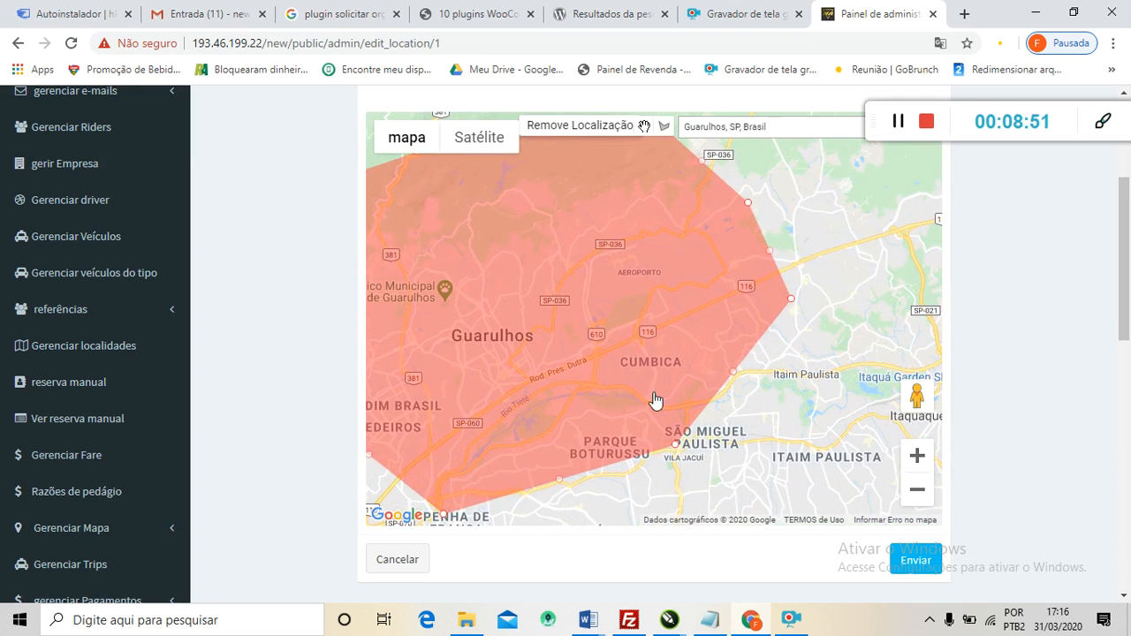
pyautogui.moveTo(747, 325); pyautogui.dragTo(598, 397)
pyautogui.moveTo(698, 461); pyautogui.dragTo(821, 372)
pyautogui.moveTo(719, 429); pyautogui.dragTo(755, 459)
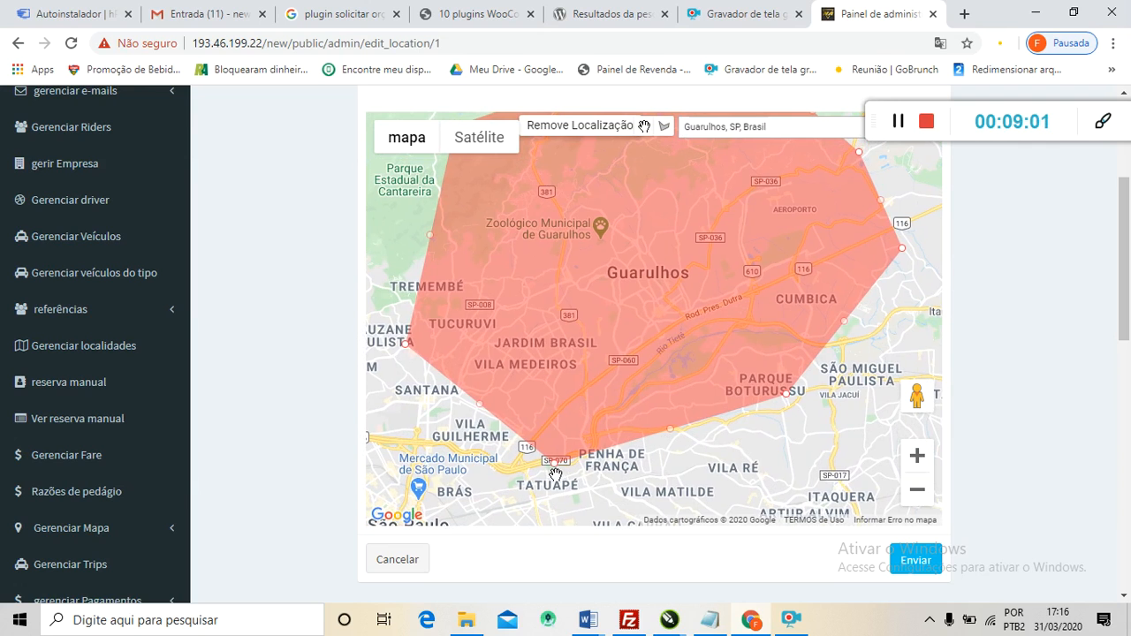
pyautogui.moveTo(555, 461); pyautogui.dragTo(605, 433)
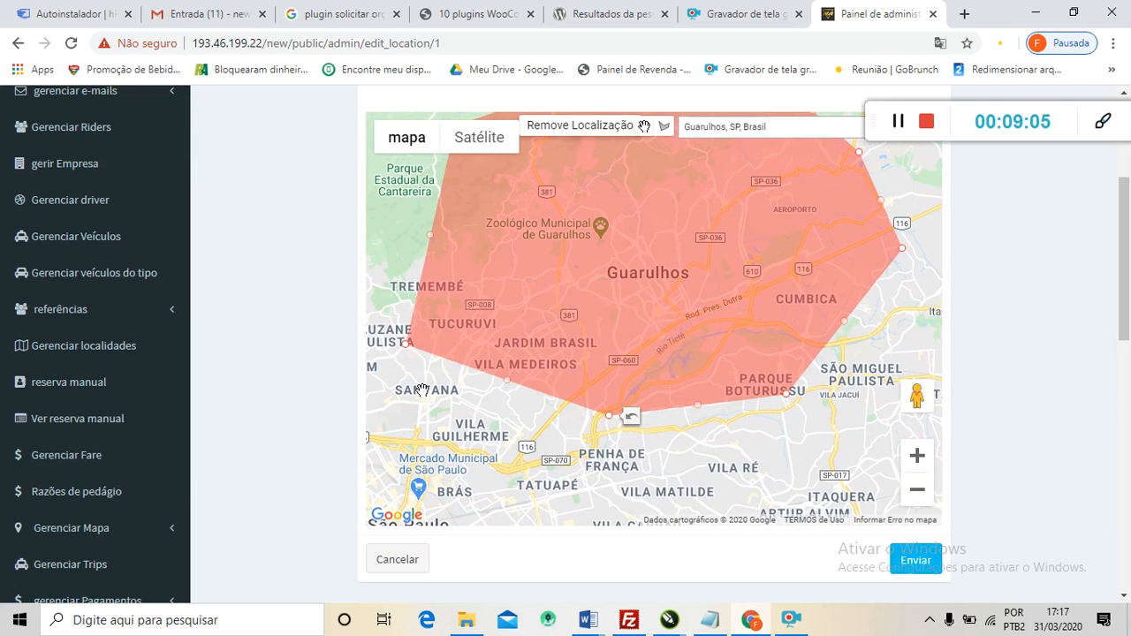
pyautogui.moveTo(410, 351); pyautogui.dragTo(603, 336)
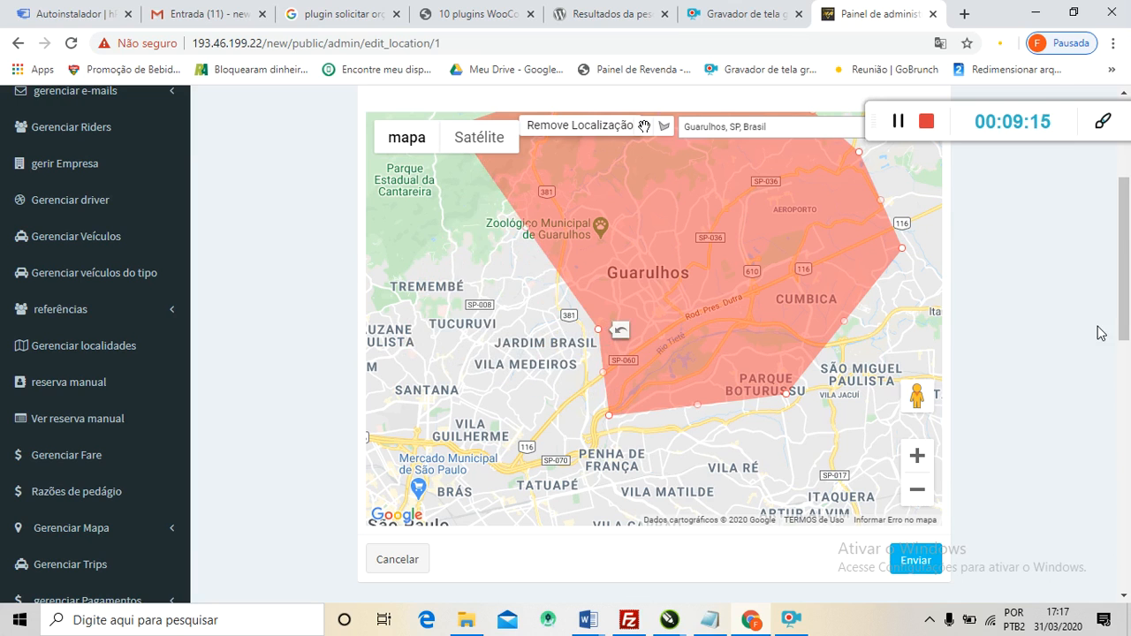
# Reshape the polygon's northwest boundary around the Zoológico Municipal de Guarulhos, moving its corner to highway 381 and bending the adjoining edges outward.
pyautogui.moveTo(1127, 309); pyautogui.dragTo(1129, 276)
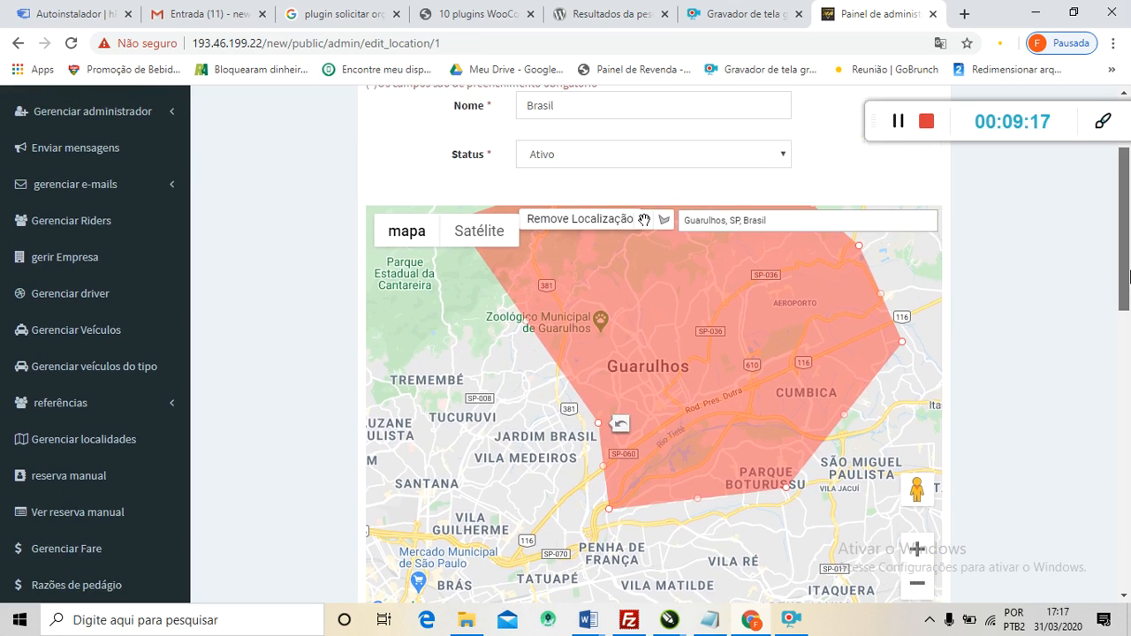
pyautogui.moveTo(453, 256); pyautogui.dragTo(587, 460)
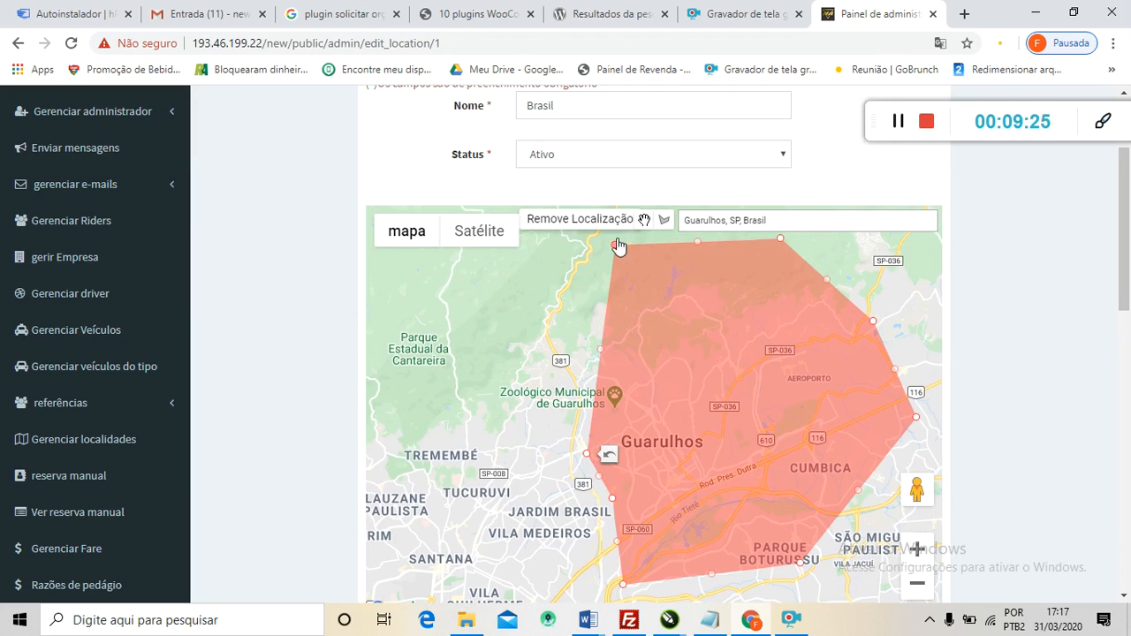
pyautogui.moveTo(616, 251); pyautogui.dragTo(565, 385)
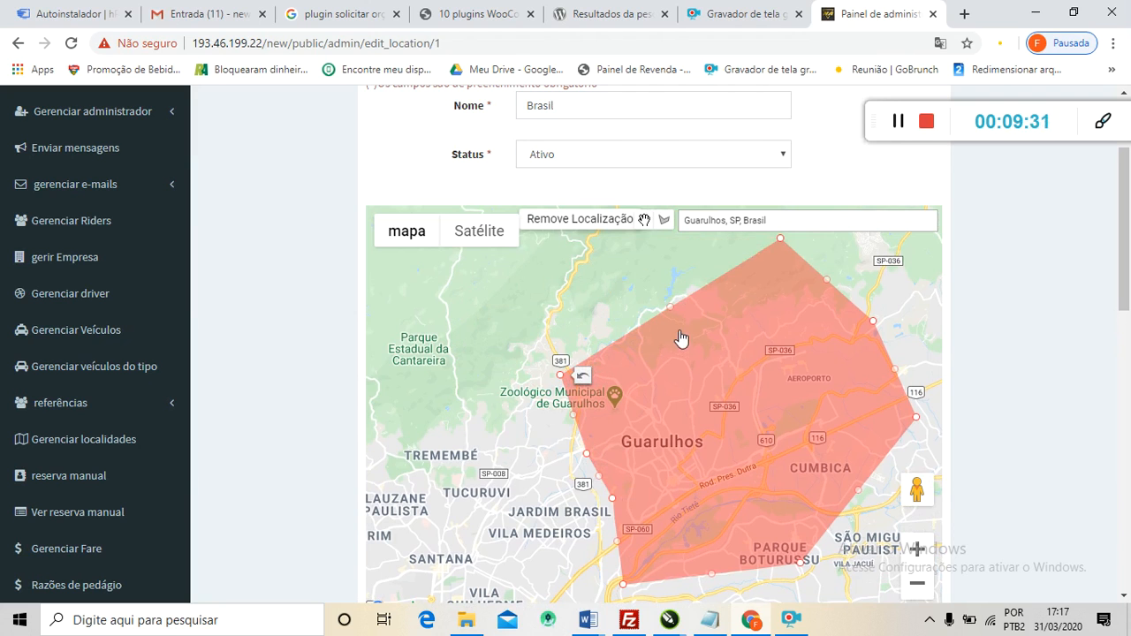
pyautogui.moveTo(670, 308); pyautogui.dragTo(650, 294)
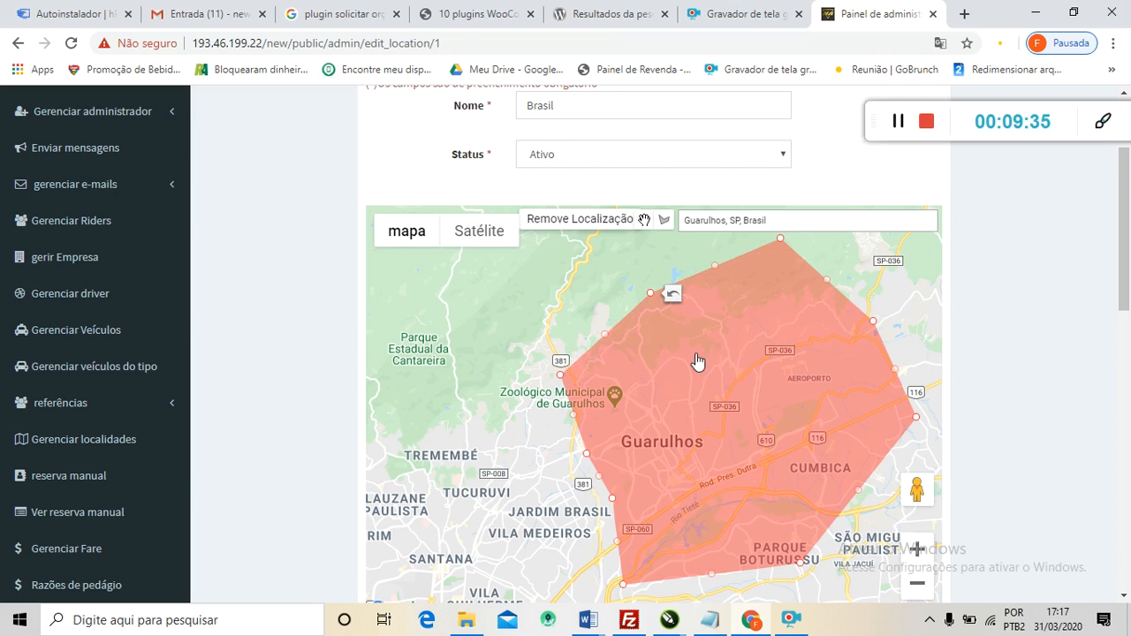
# Reshape the polygon's southeast boundary, moving the Parque Boturussu corner up toward Cumbica and pulling the adjoining edge out toward São Miguel Paulista.
pyautogui.scroll(-1, 981, 366)
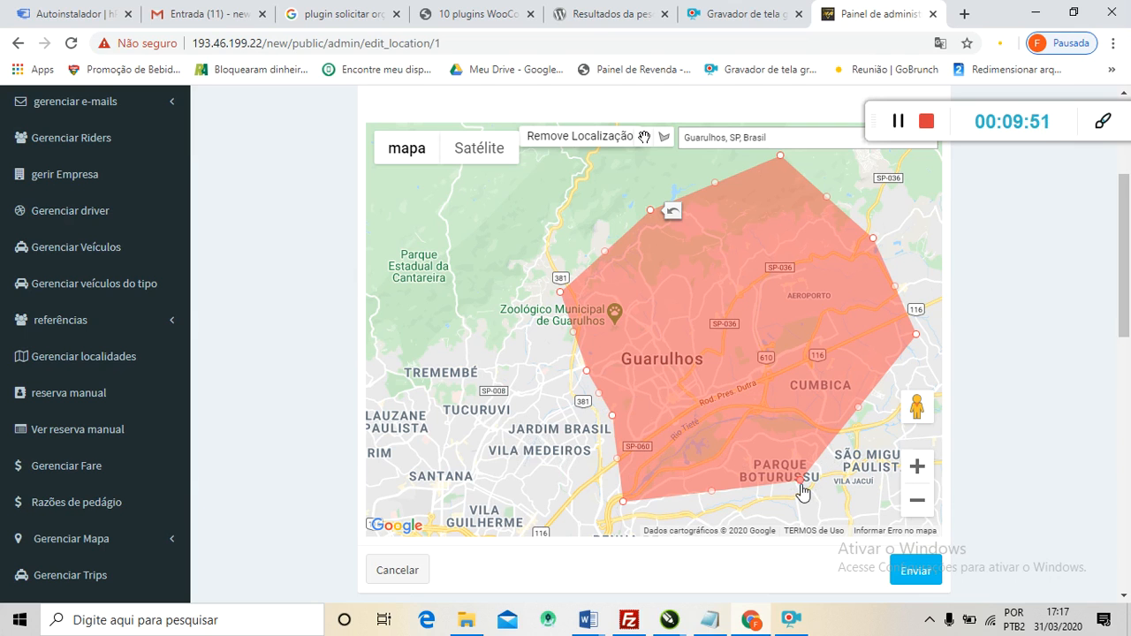
pyautogui.moveTo(801, 491); pyautogui.dragTo(771, 422)
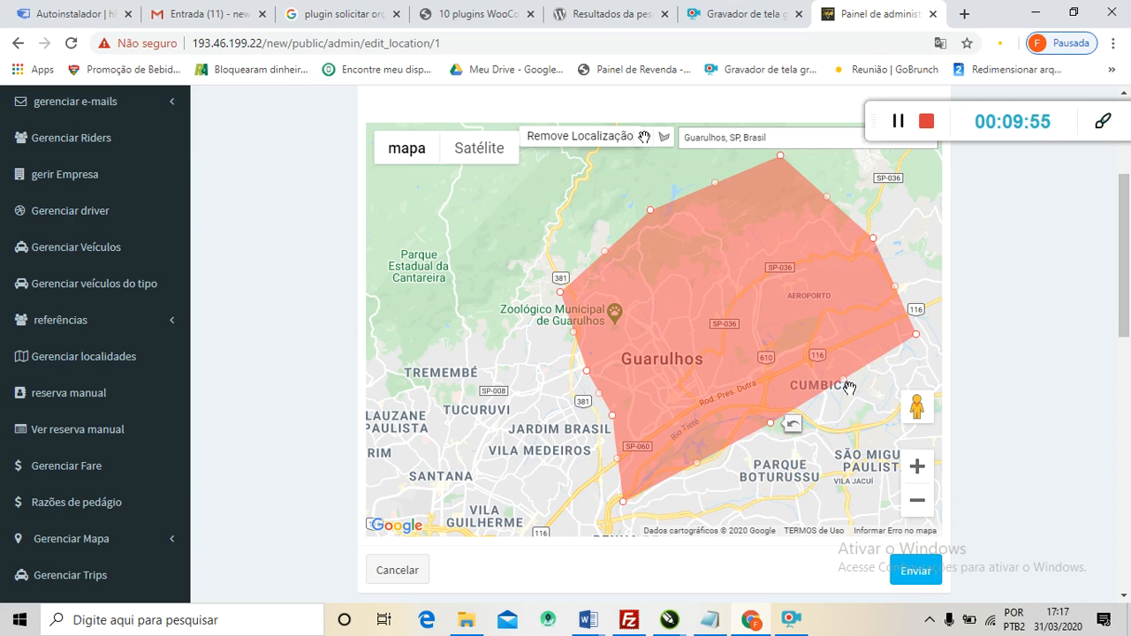
pyautogui.moveTo(846, 386); pyautogui.dragTo(862, 416)
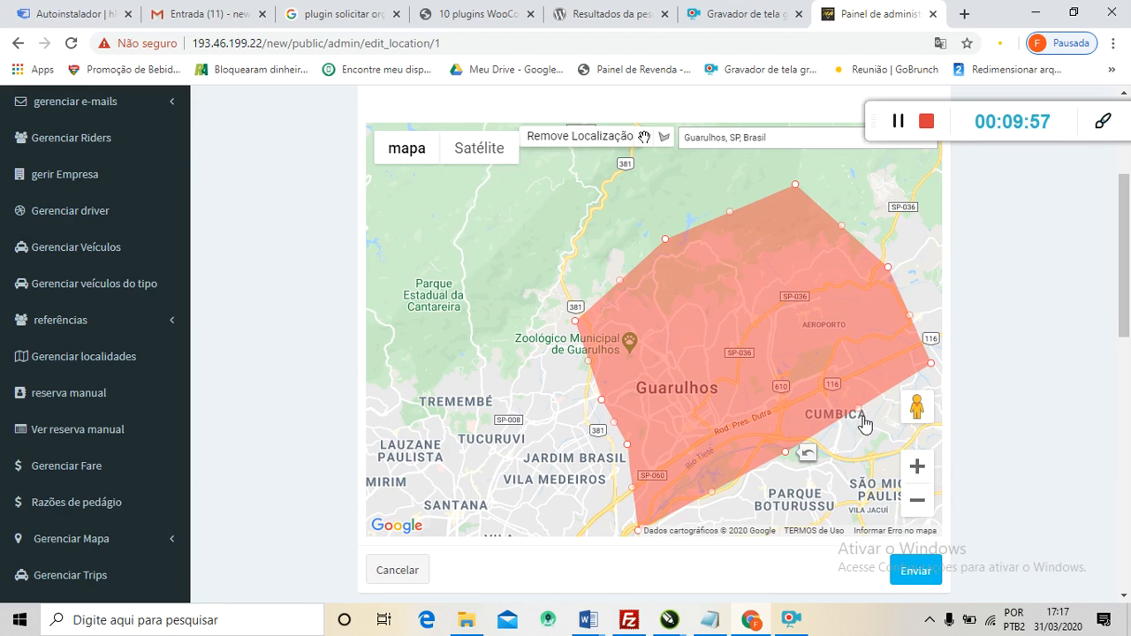
pyautogui.moveTo(898, 472); pyautogui.dragTo(900, 475)
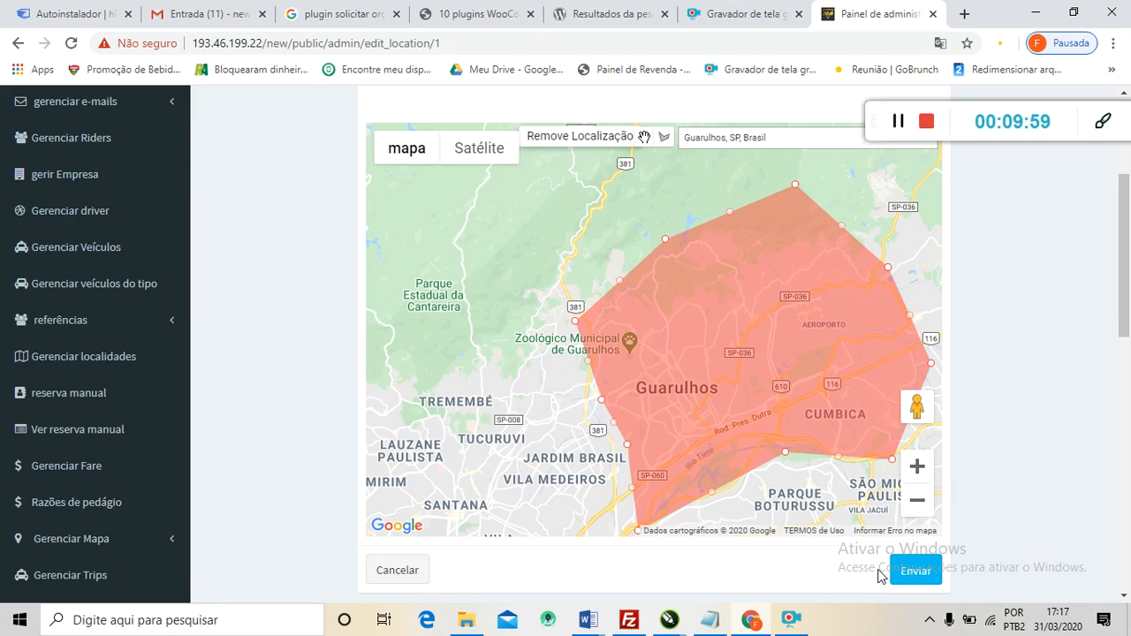
pyautogui.moveTo(857, 505); pyautogui.dragTo(796, 417)
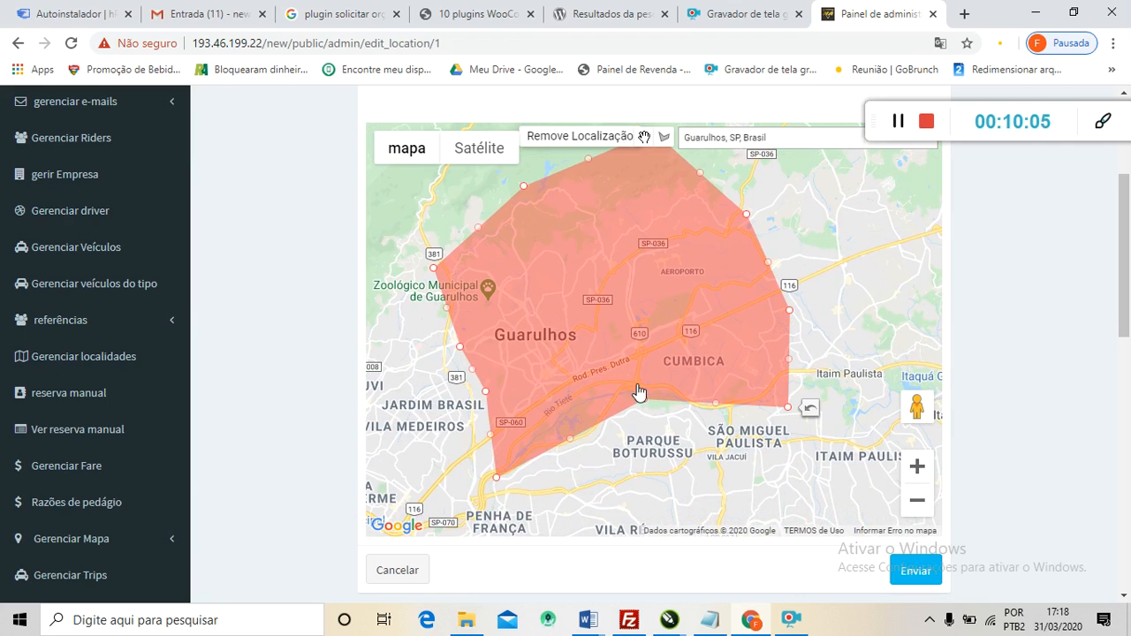
# Examine the marked Guarulhos area and the São Paulo districts bordering it to the west and south.
pyautogui.scroll(-1, 704, 380)
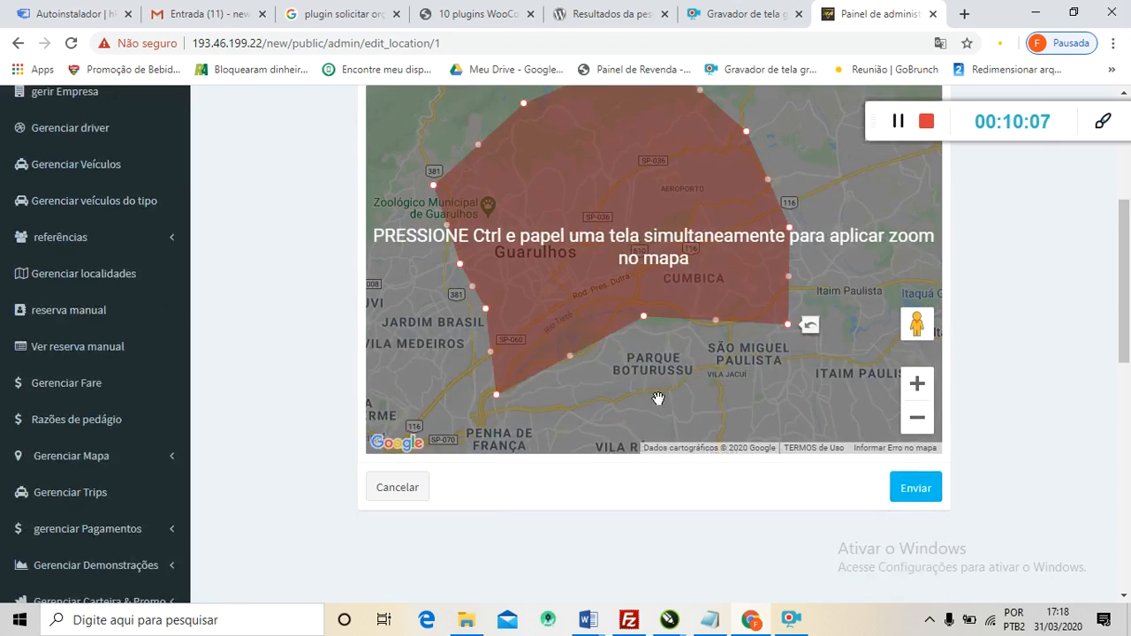
pyautogui.scroll(1, 655, 401)
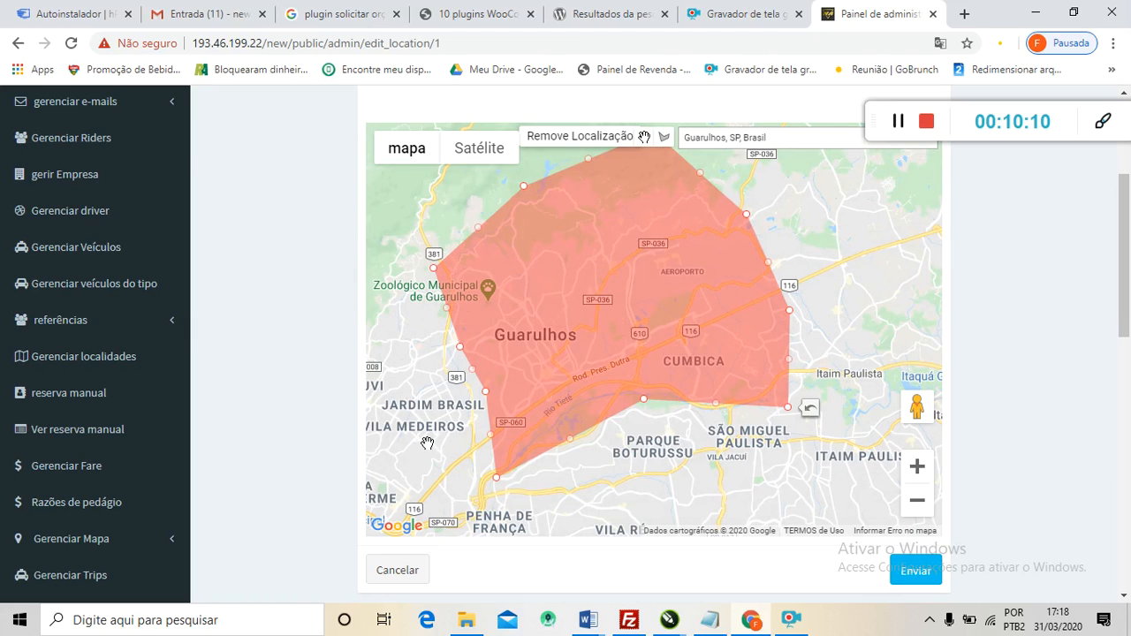
pyautogui.moveTo(427, 443); pyautogui.dragTo(497, 449)
pyautogui.moveTo(503, 446); pyautogui.dragTo(548, 433)
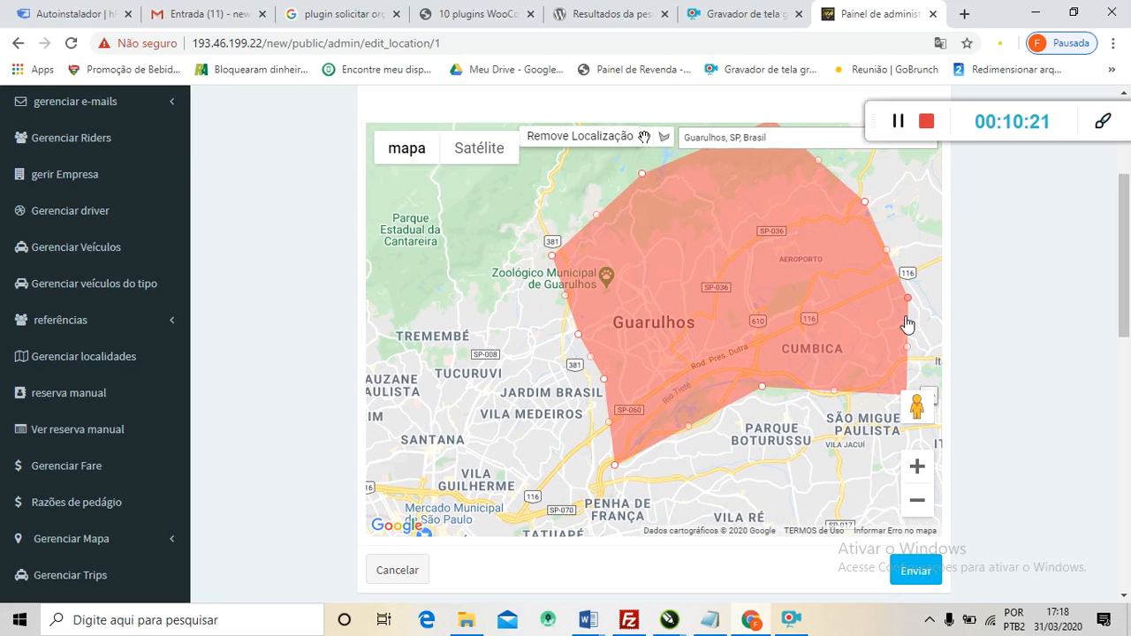
pyautogui.moveTo(491, 431); pyautogui.dragTo(586, 382)
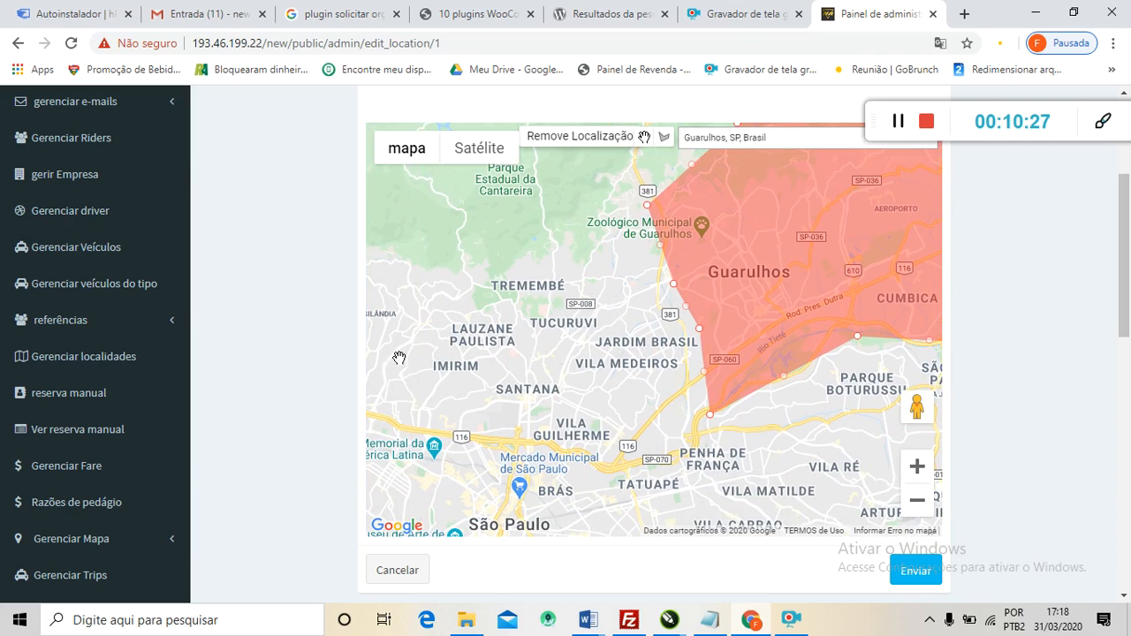
pyautogui.moveTo(567, 390); pyautogui.dragTo(596, 410)
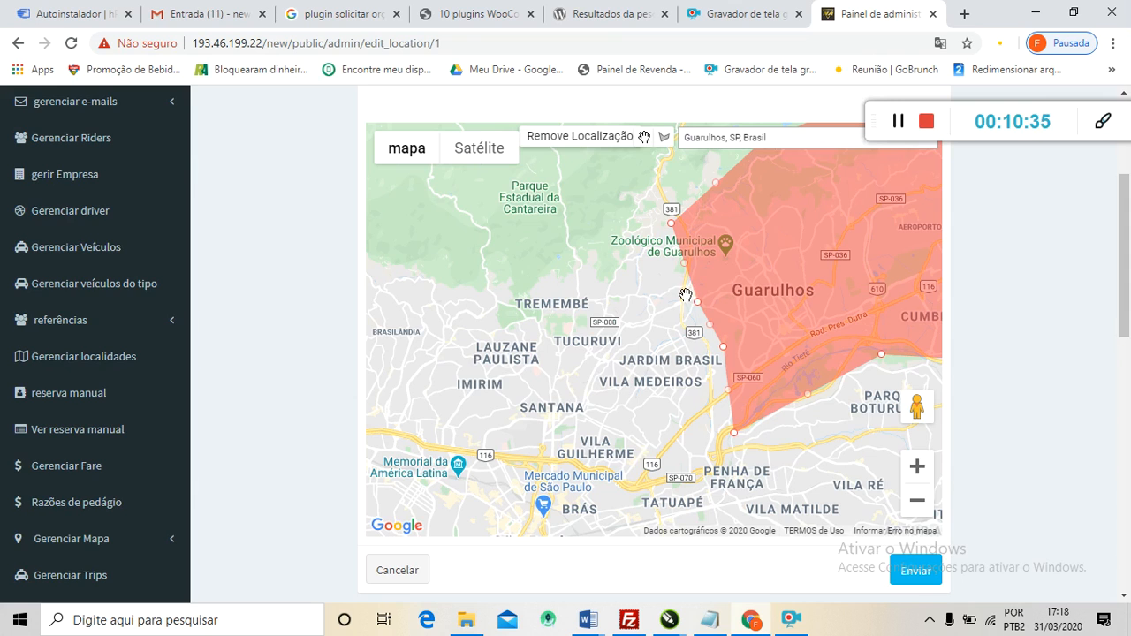
# Rename the location from Brasil to Região 1.
pyautogui.scroll(2, 634, 275)
pyautogui.doubleClick(563, 189)
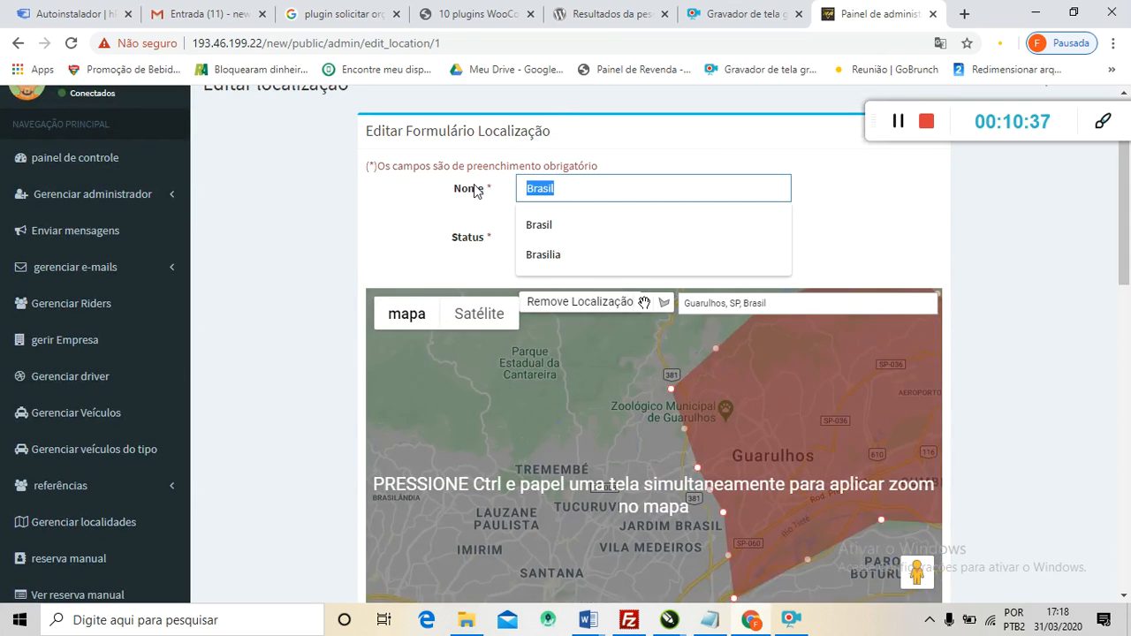
pyautogui.write('Região 1')
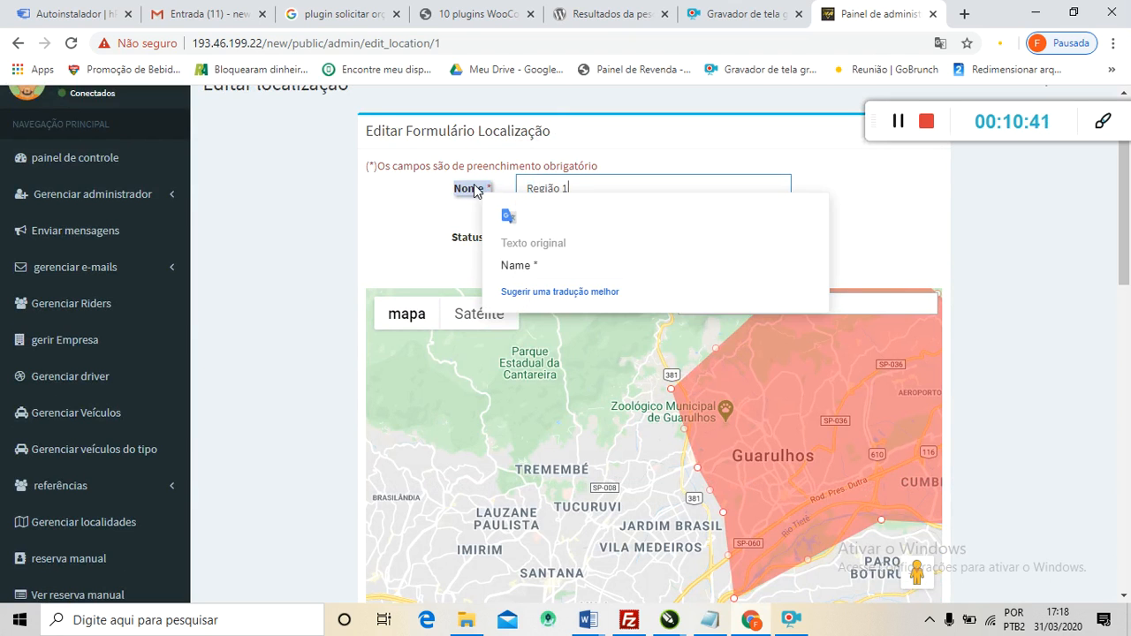
# Review the Região 1 form and its full polygon boundary down to the submission options.
pyautogui.scroll(-1, 608, 244)
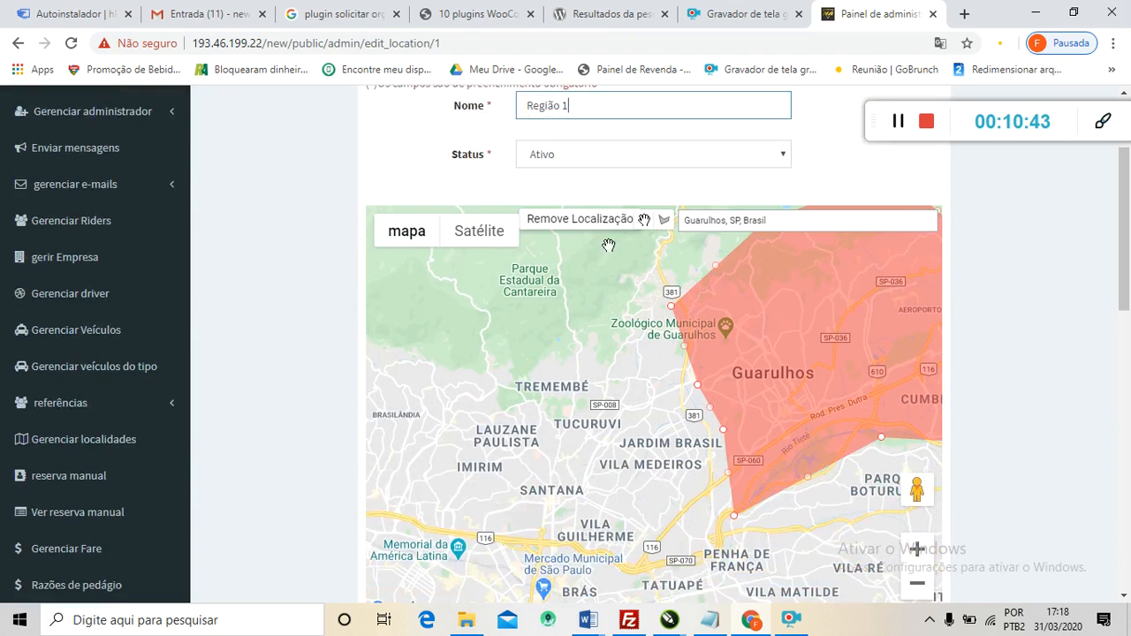
pyautogui.moveTo(605, 427); pyautogui.dragTo(440, 431)
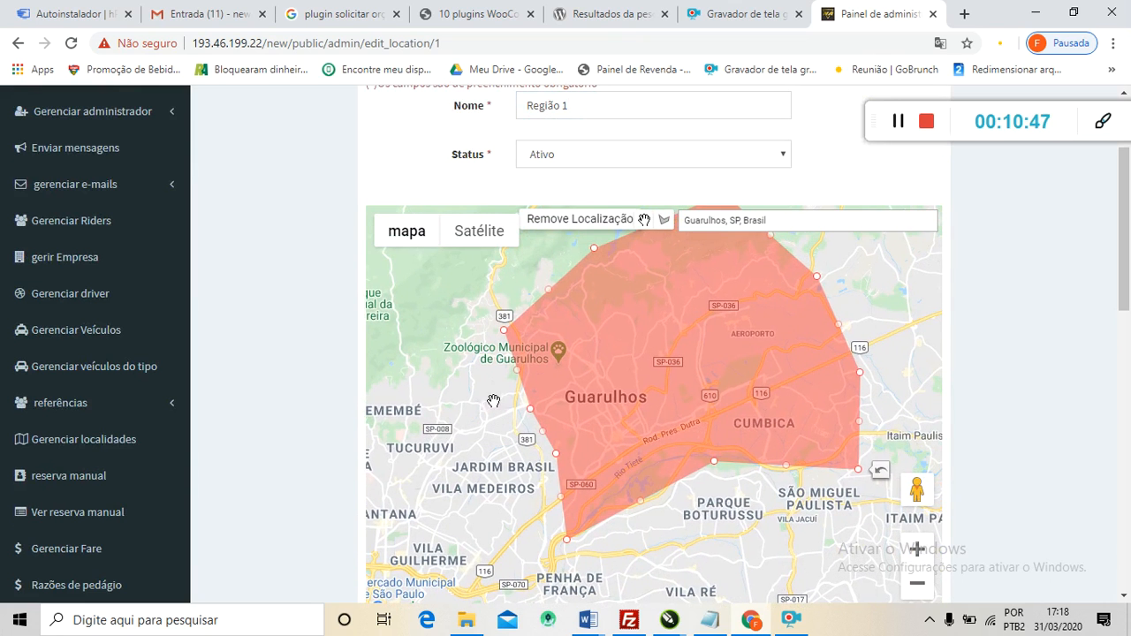
pyautogui.moveTo(463, 385); pyautogui.dragTo(454, 410)
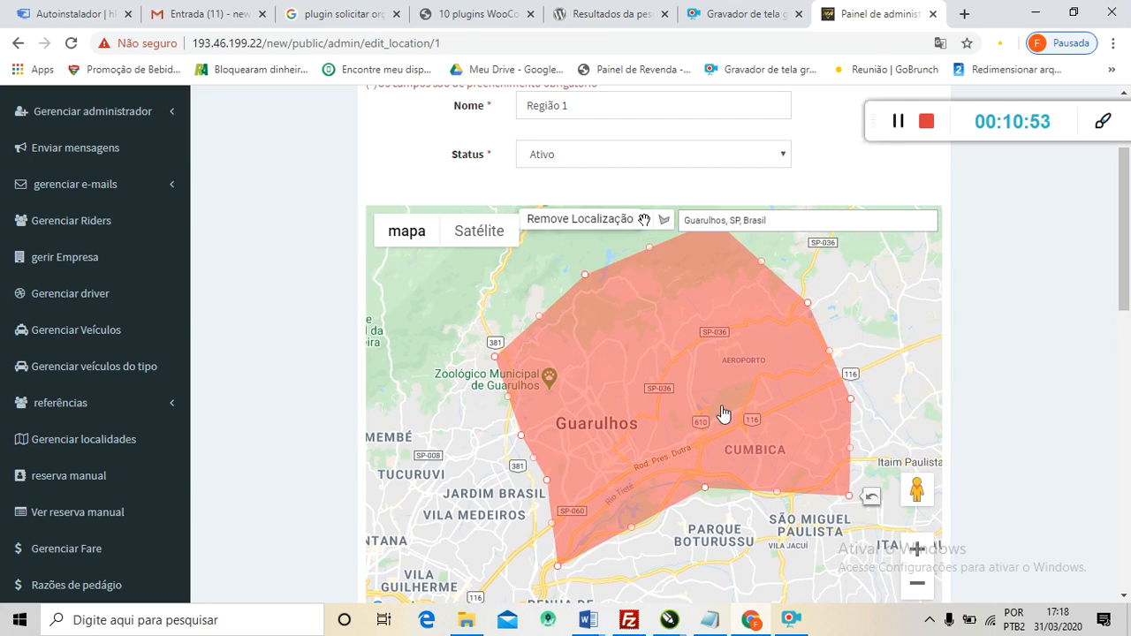
pyautogui.moveTo(468, 495); pyautogui.dragTo(539, 435)
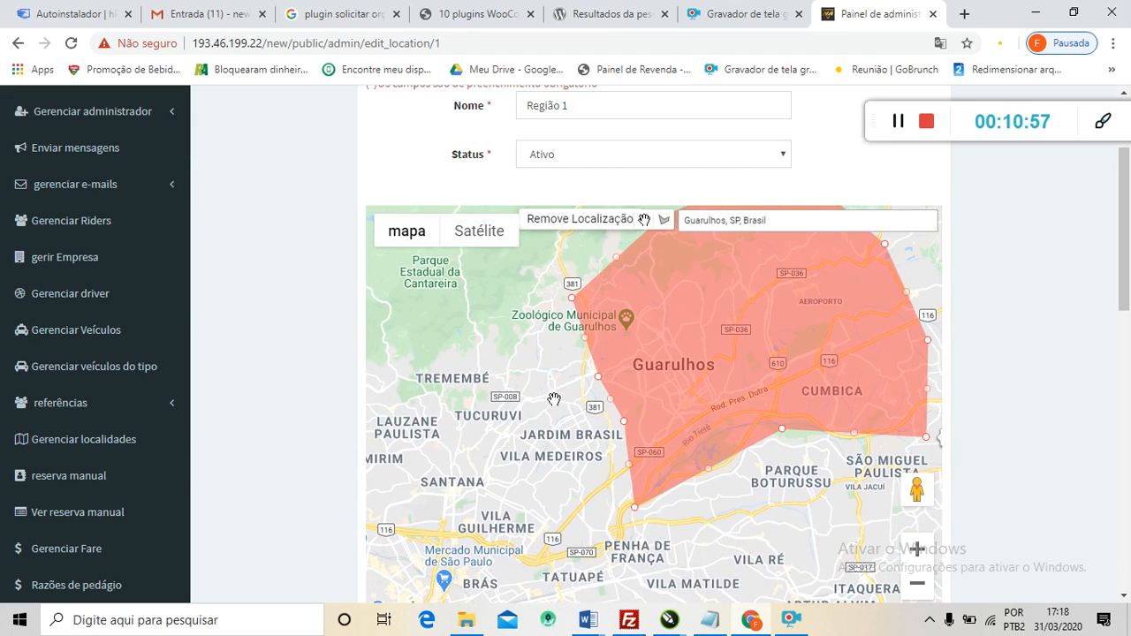
pyautogui.moveTo(504, 369); pyautogui.dragTo(460, 385)
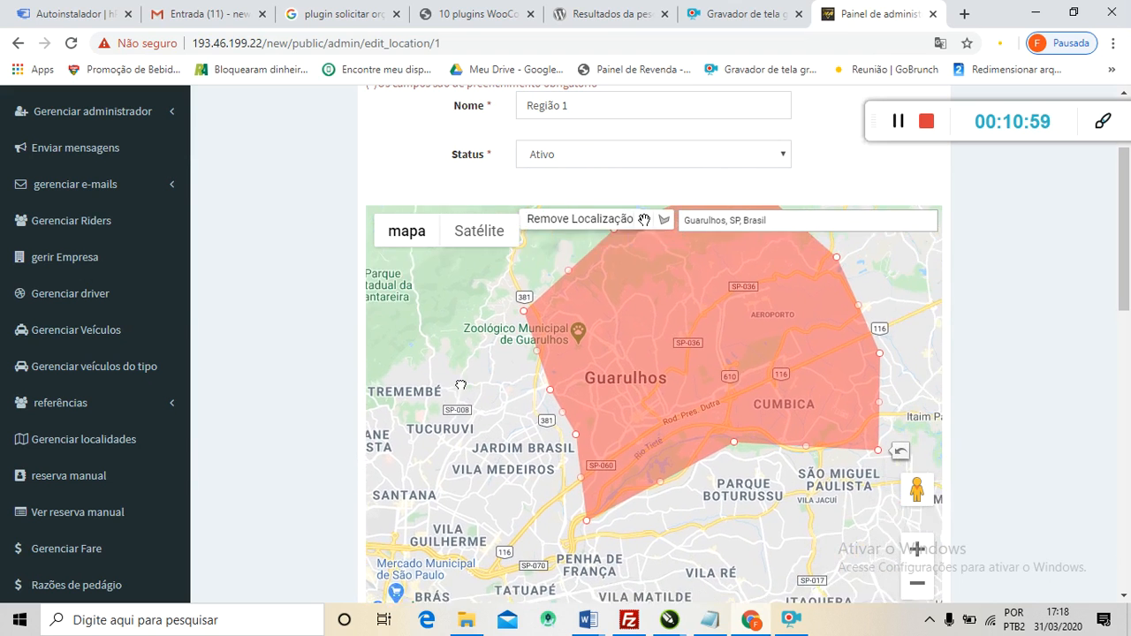
pyautogui.scroll(-2, 460, 385)
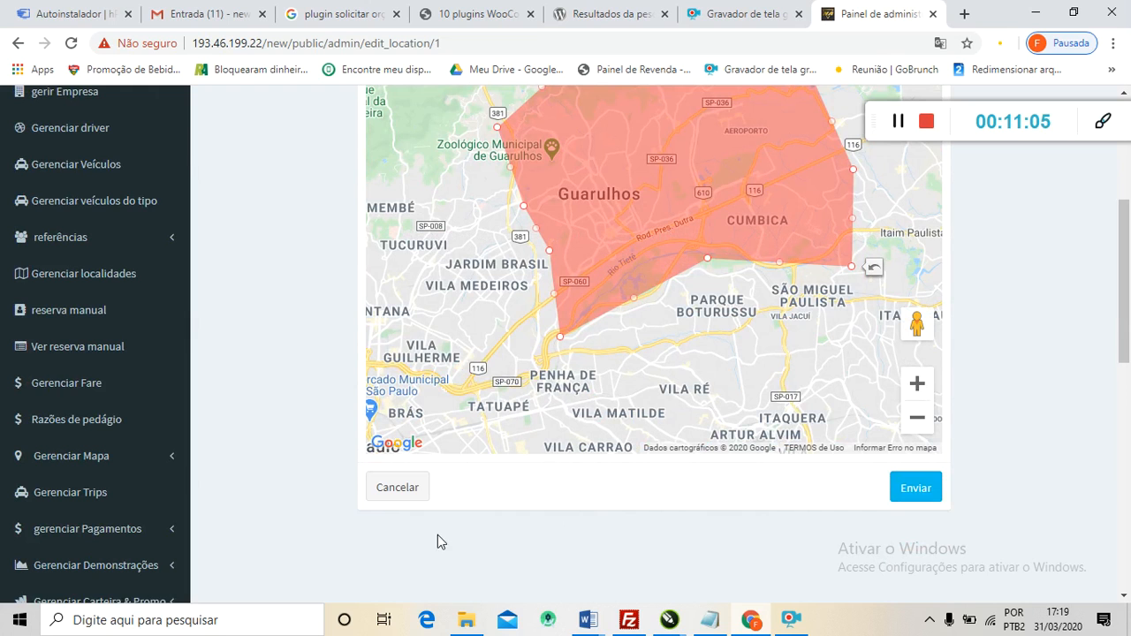
# Cancel the Região 1 edit and start a new location named região 2 with status Ativo.
pyautogui.click(383, 500)
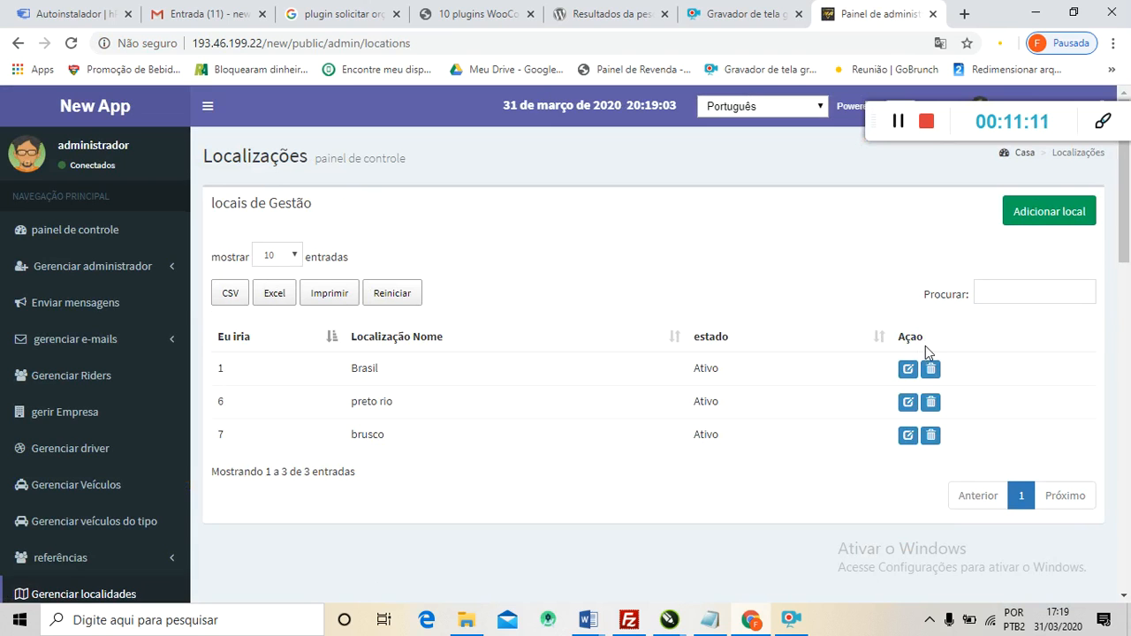
pyautogui.click(1043, 215)
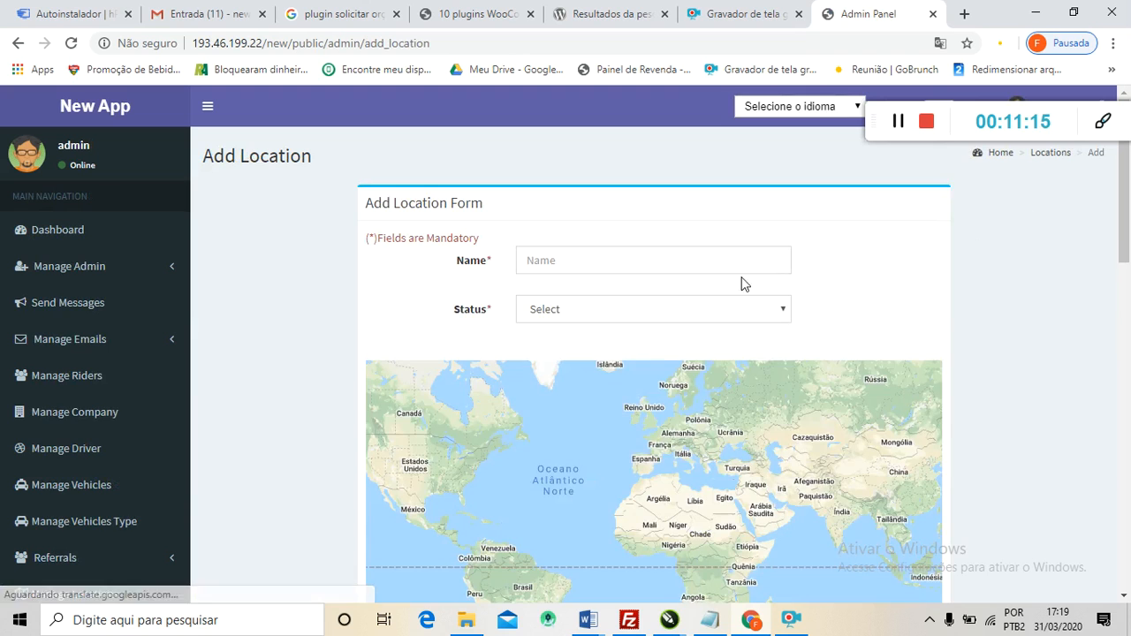
pyautogui.click(632, 258)
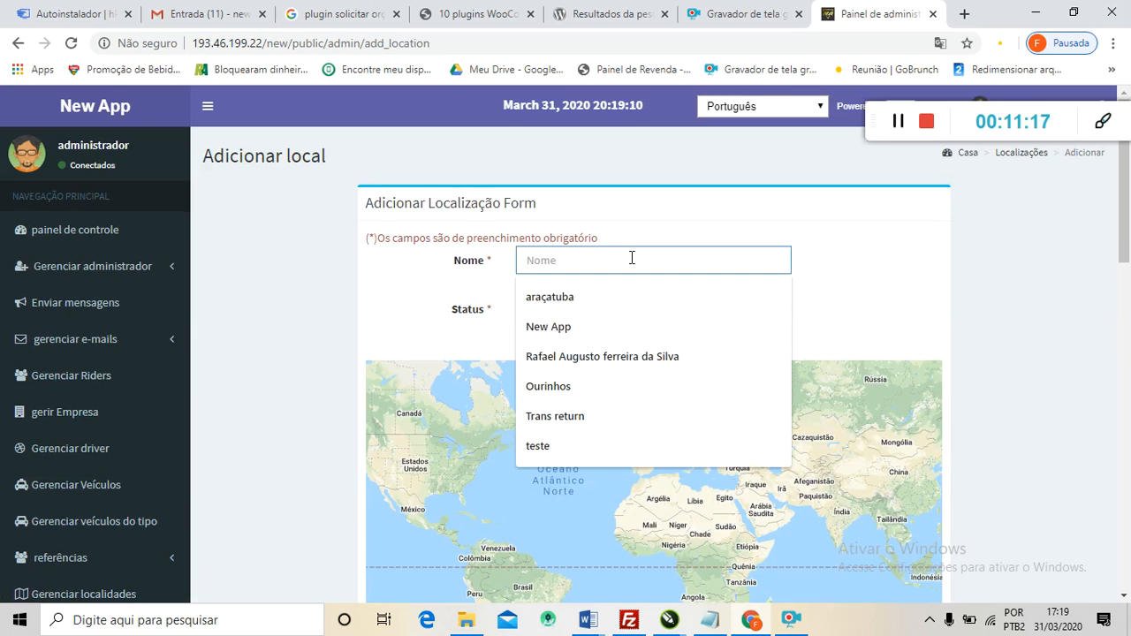
pyautogui.write('região 2')
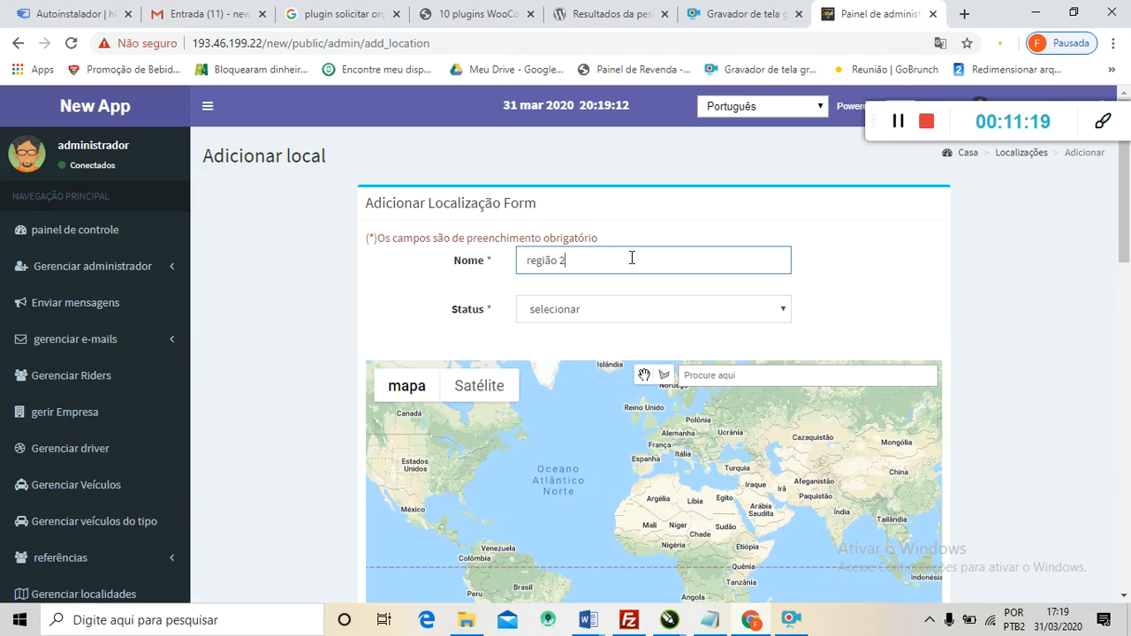
pyautogui.click(765, 307)
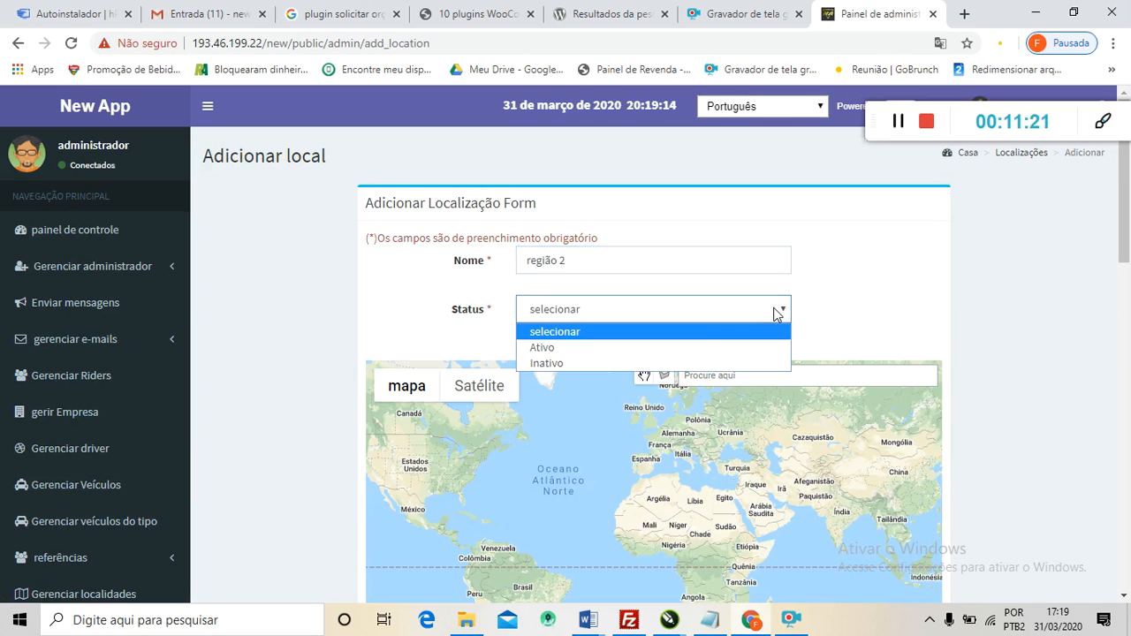
pyautogui.click(687, 348)
# Find Guarulhos, SP, Brasil on the new location's map.
pyautogui.scroll(-2, 769, 316)
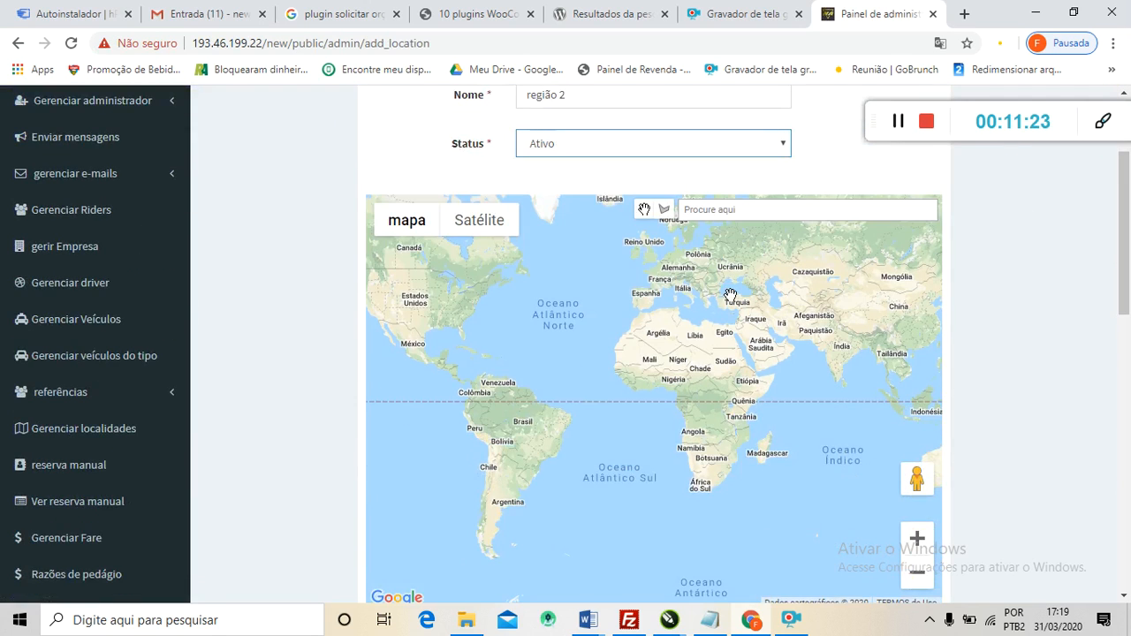
pyautogui.click(730, 212)
pyautogui.write('guaru')
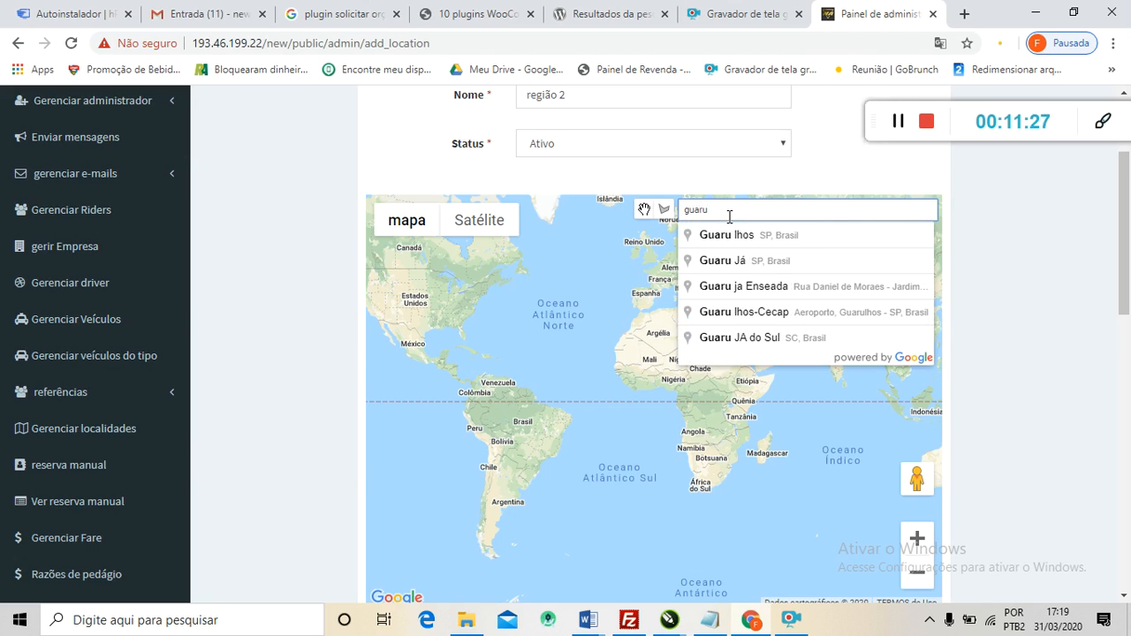
pyautogui.click(758, 235)
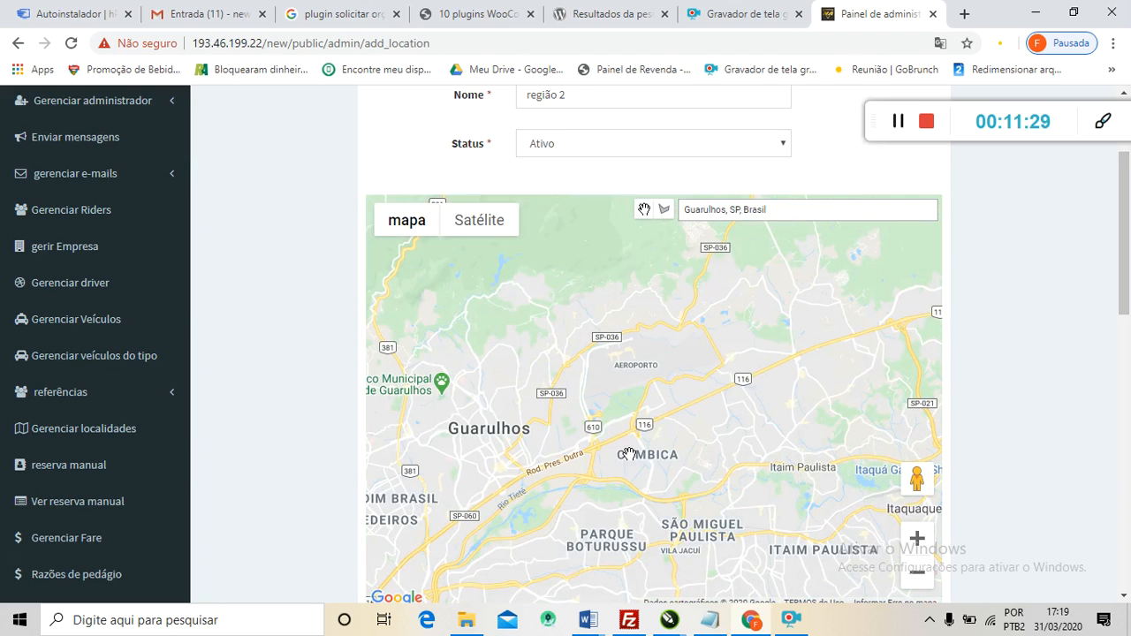
# Draw a closed six-corner polygon west of Guarulhos, enclosing Tremembé, Tucuruvi, Jardim Brasil, Santana and Vila Guilherme.
pyautogui.moveTo(597, 455); pyautogui.dragTo(787, 373)
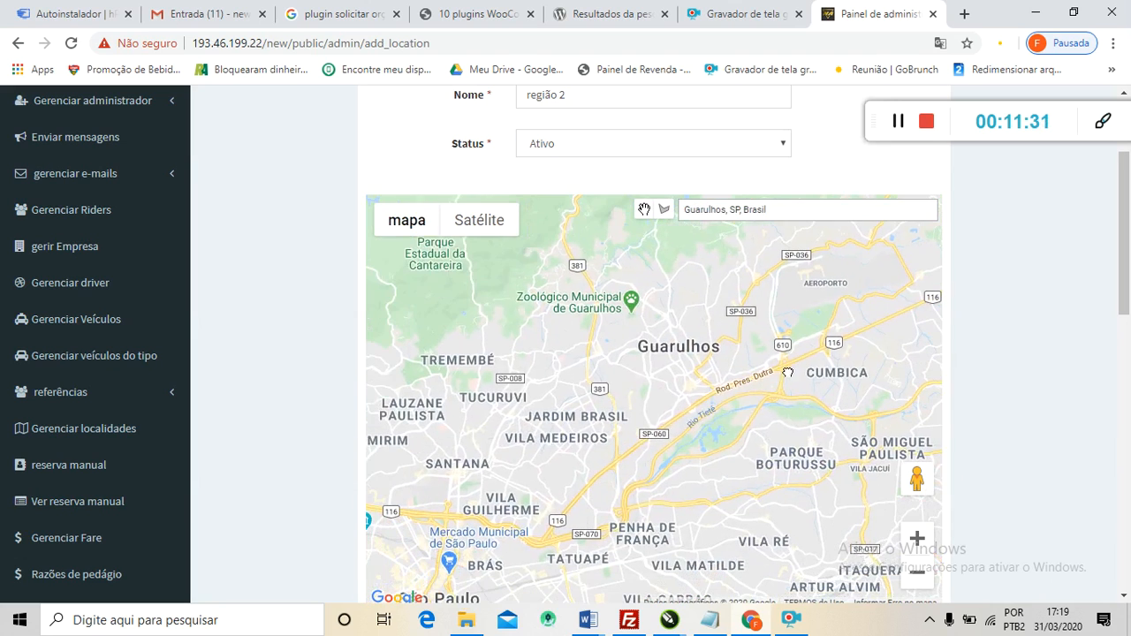
pyautogui.click(917, 572)
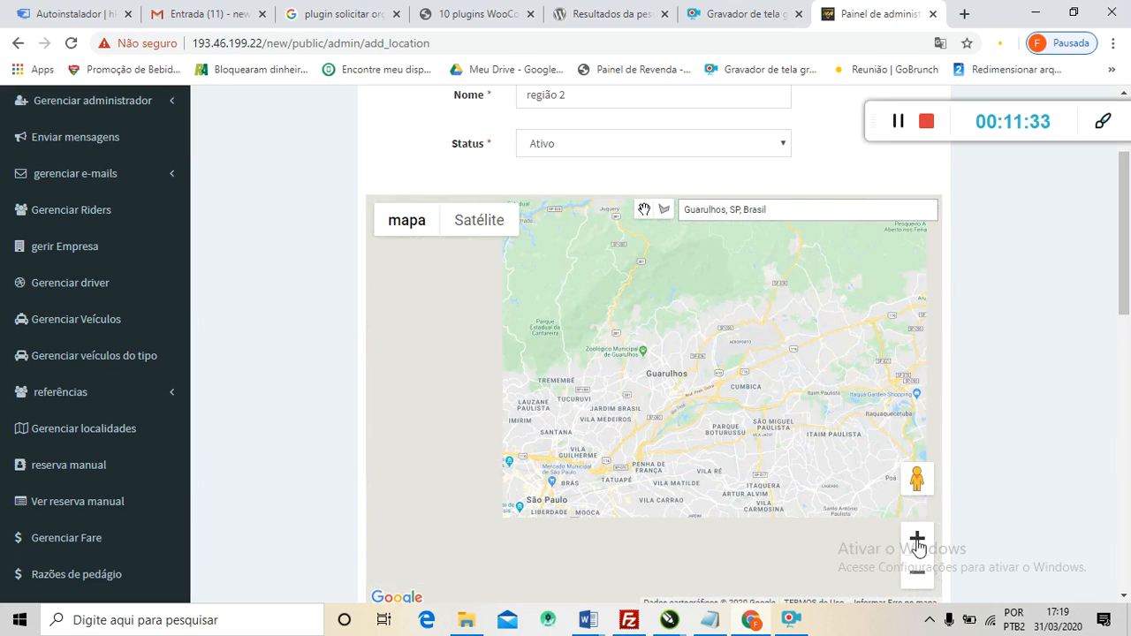
pyautogui.moveTo(671, 441); pyautogui.dragTo(682, 475)
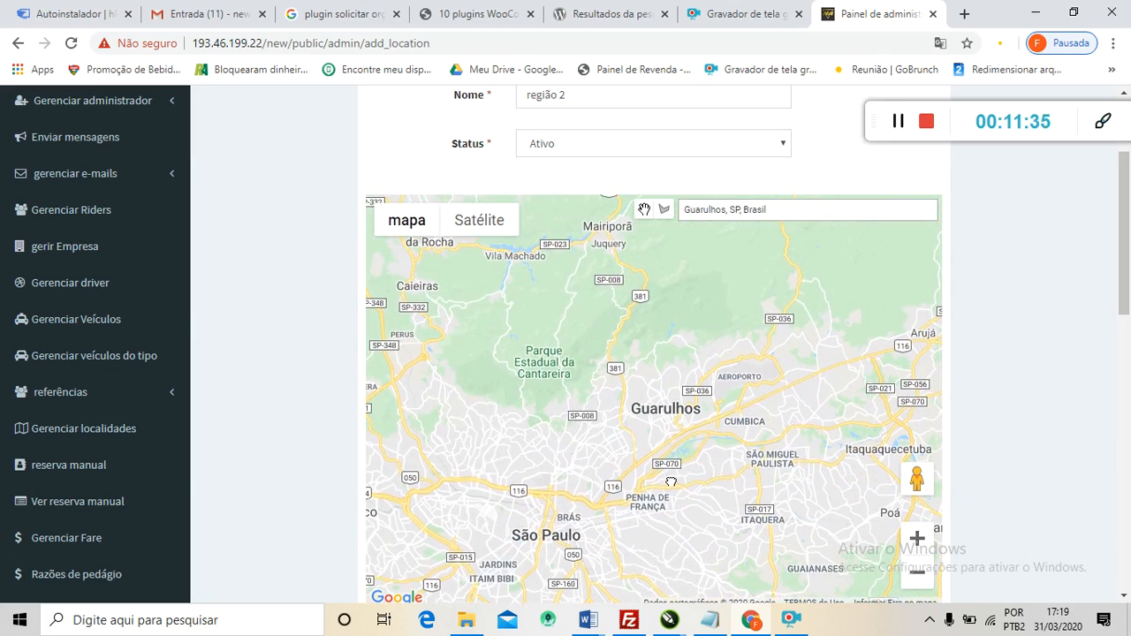
pyautogui.click(919, 541)
pyautogui.click(919, 541)
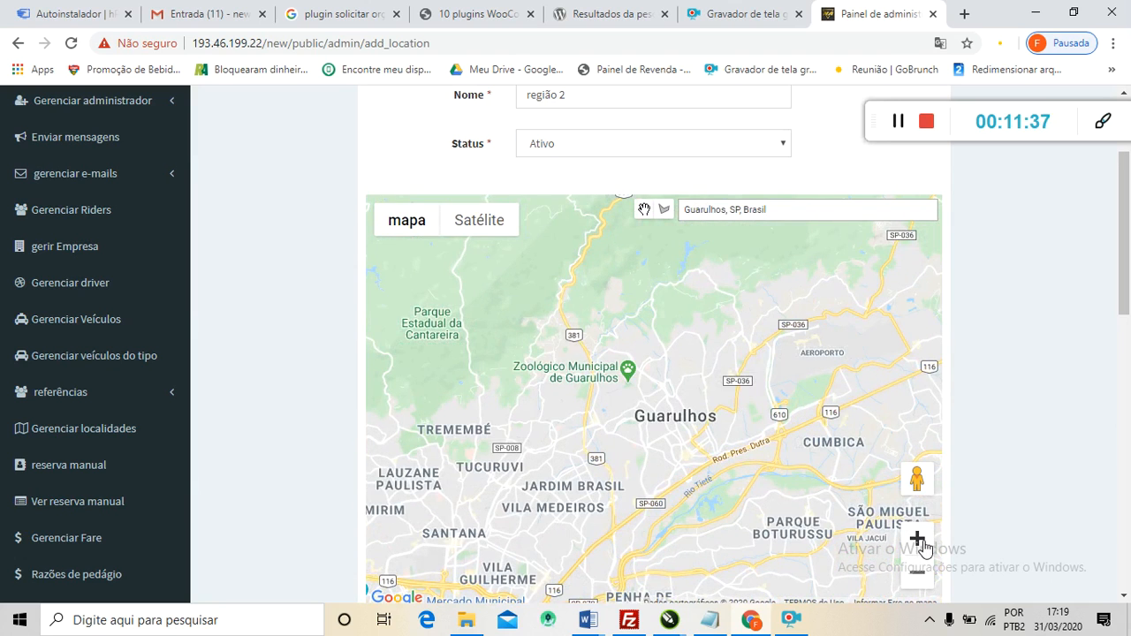
pyautogui.scroll(1, 831, 508)
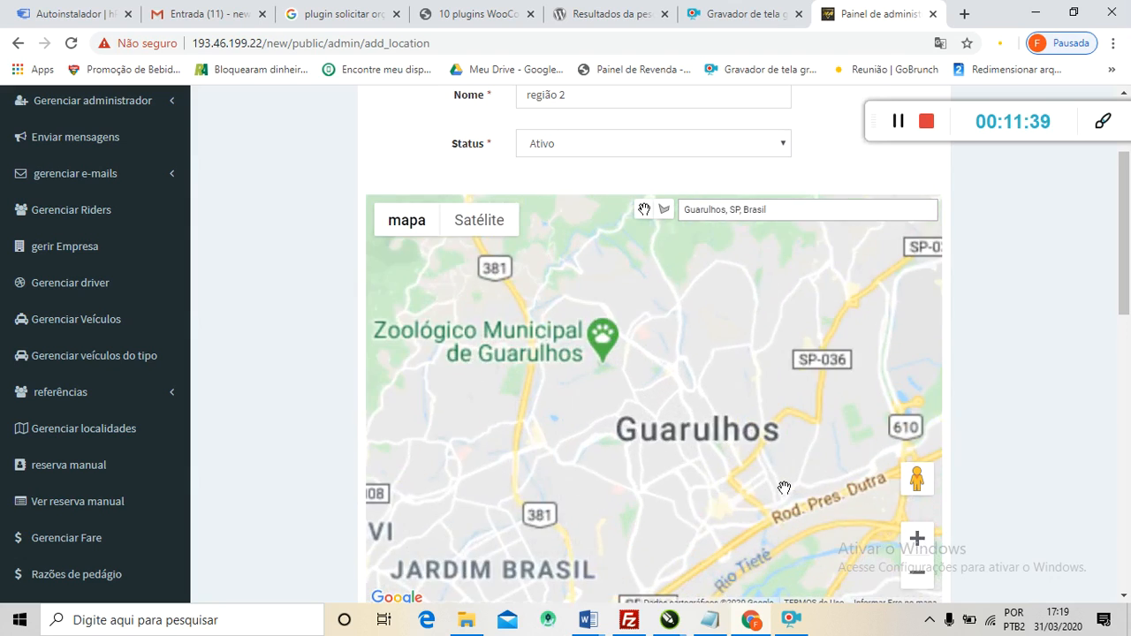
pyautogui.moveTo(831, 508); pyautogui.dragTo(775, 382)
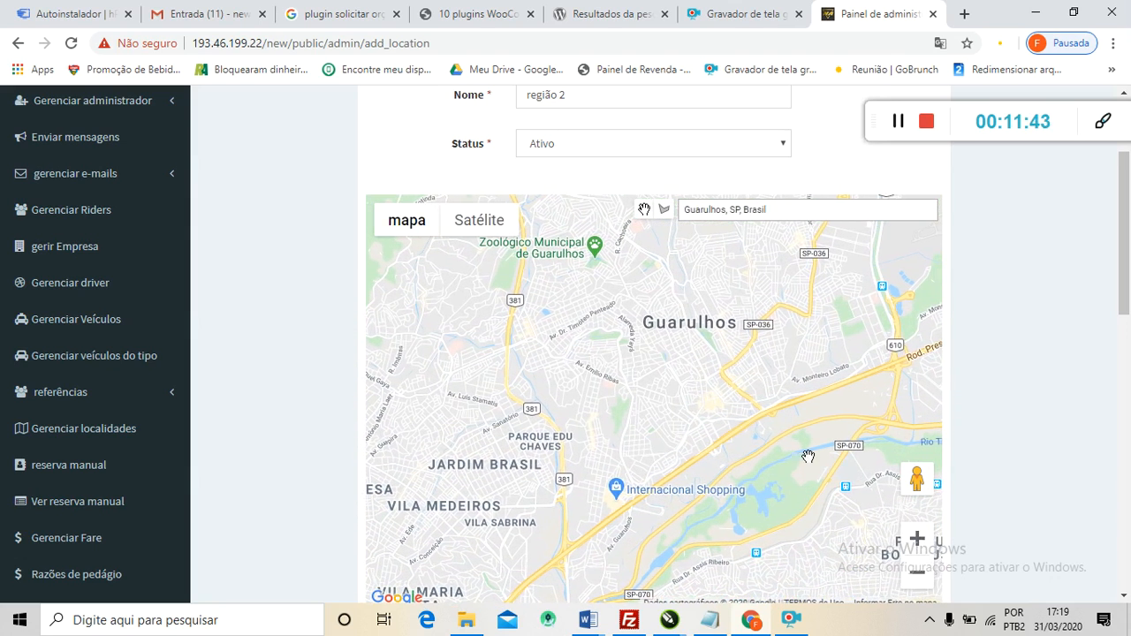
pyautogui.click(917, 573)
pyautogui.moveTo(747, 399); pyautogui.dragTo(751, 428)
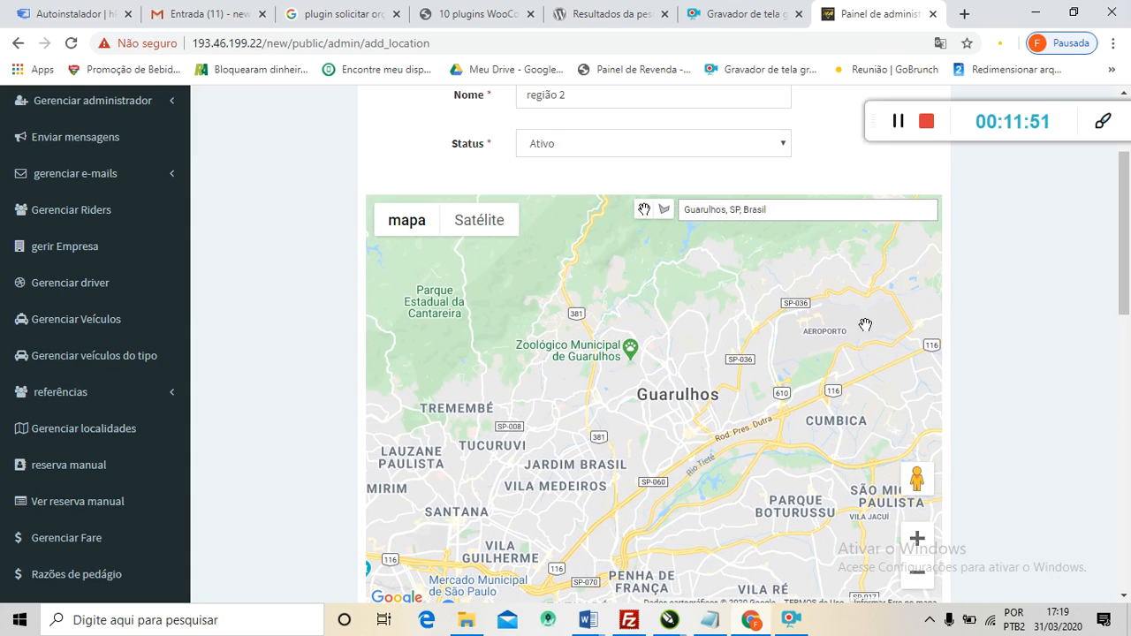
pyautogui.moveTo(617, 365); pyautogui.dragTo(703, 334)
pyautogui.click(663, 212)
pyautogui.click(567, 339)
pyautogui.click(678, 393)
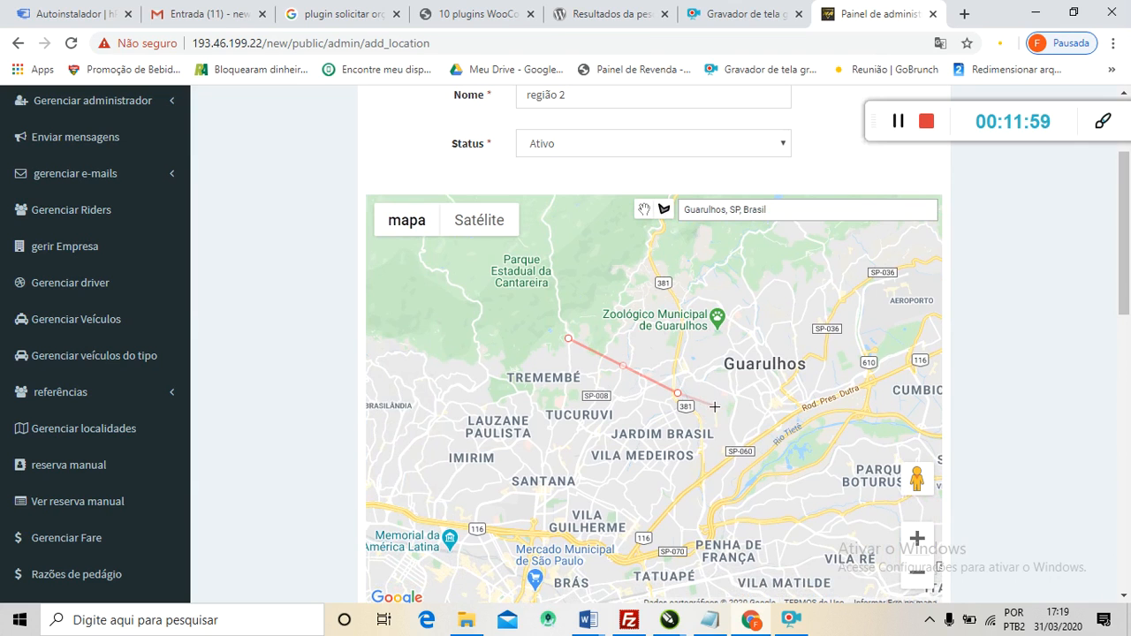
pyautogui.click(721, 417)
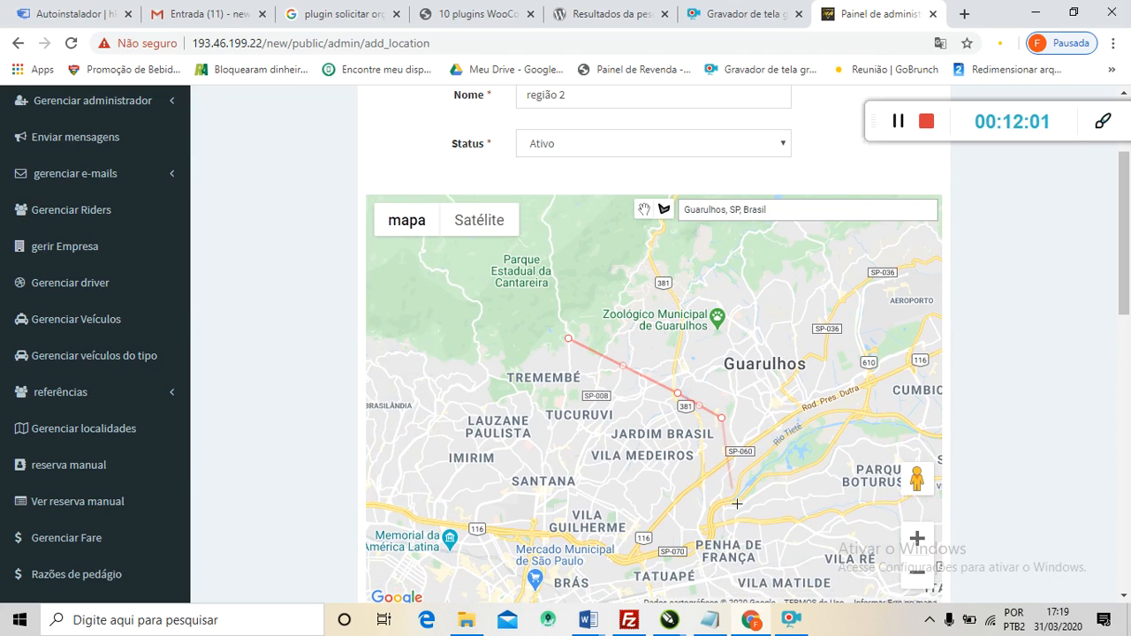
pyautogui.click(646, 561)
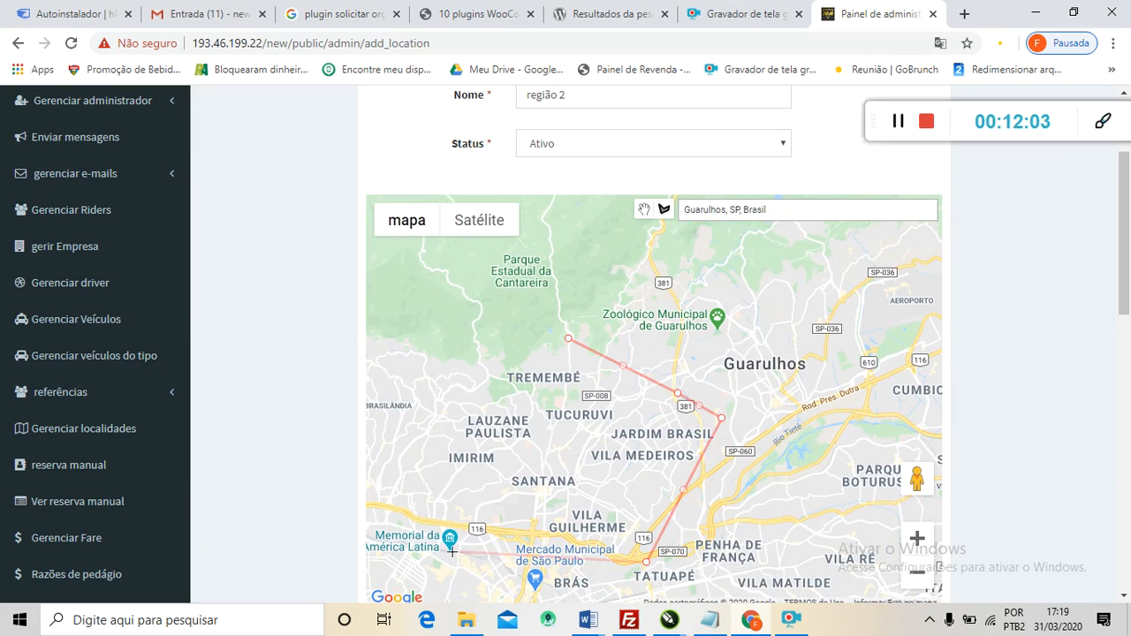
pyautogui.click(448, 377)
pyautogui.click(568, 339)
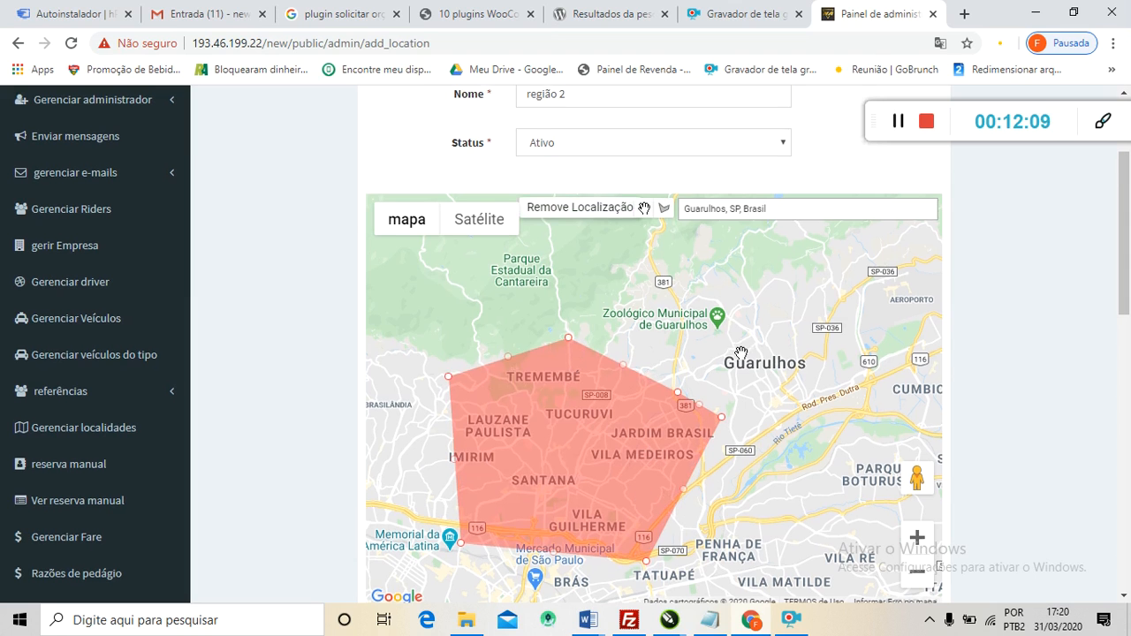
# Review the região 2 boundary and cancel adding the location.
pyautogui.scroll(-1, 618, 407)
pyautogui.scroll(1, 584, 432)
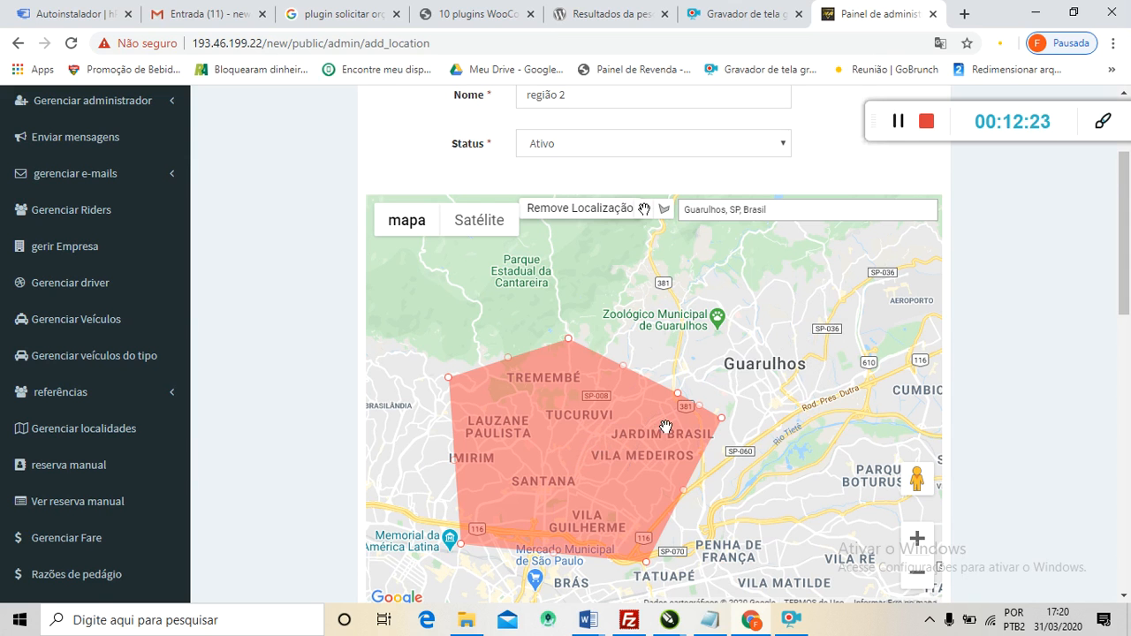
pyautogui.scroll(1, 665, 428)
pyautogui.scroll(-3, 557, 495)
pyautogui.click(378, 474)
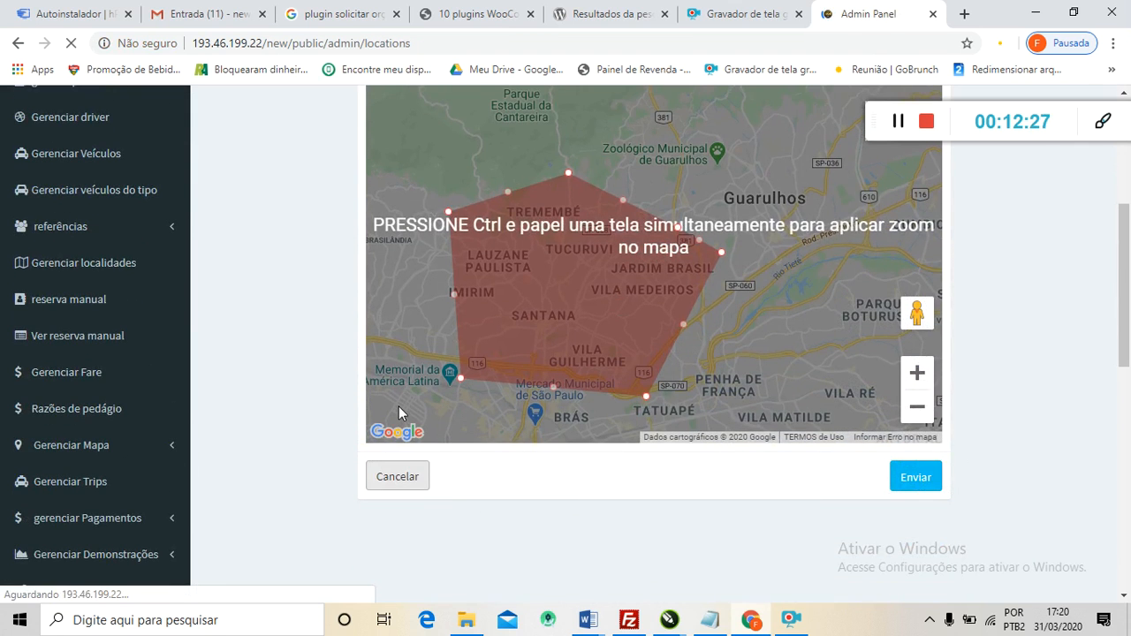
# Look over the locations list and open the fare management page.
pyautogui.scroll(-1, 513, 386)
pyautogui.scroll(1, 514, 390)
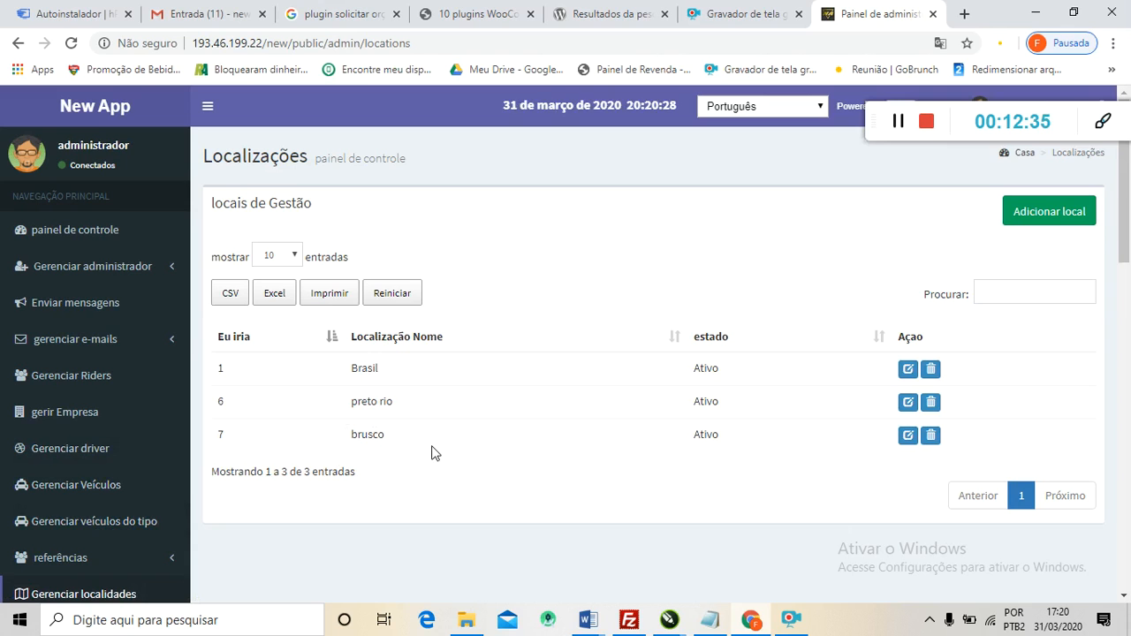
pyautogui.scroll(-1, 511, 440)
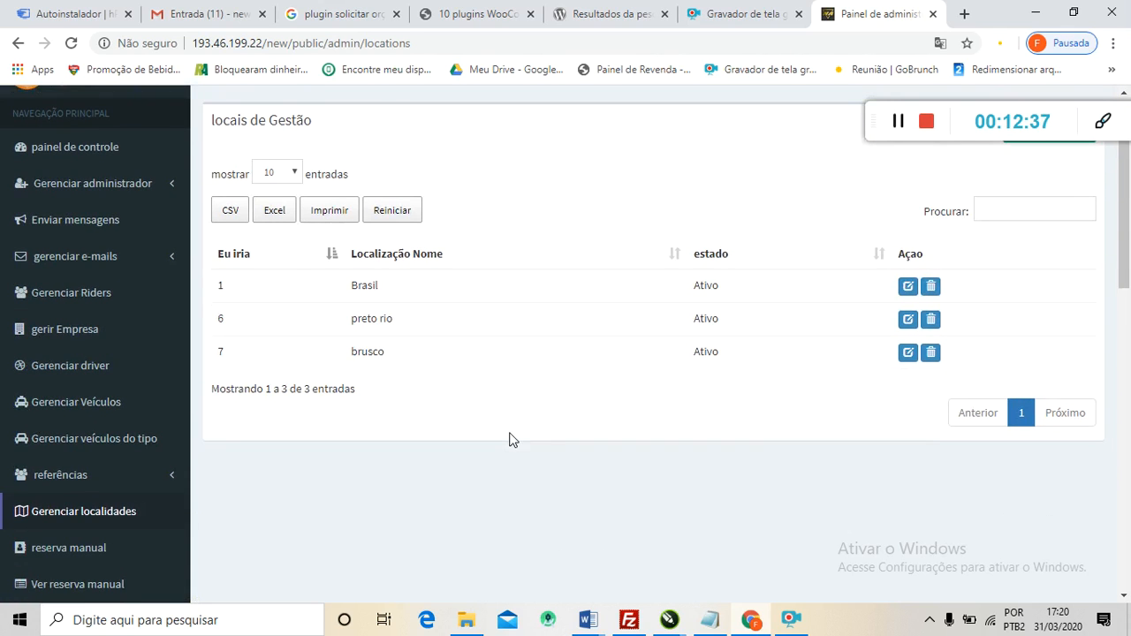
pyautogui.scroll(-2, 511, 440)
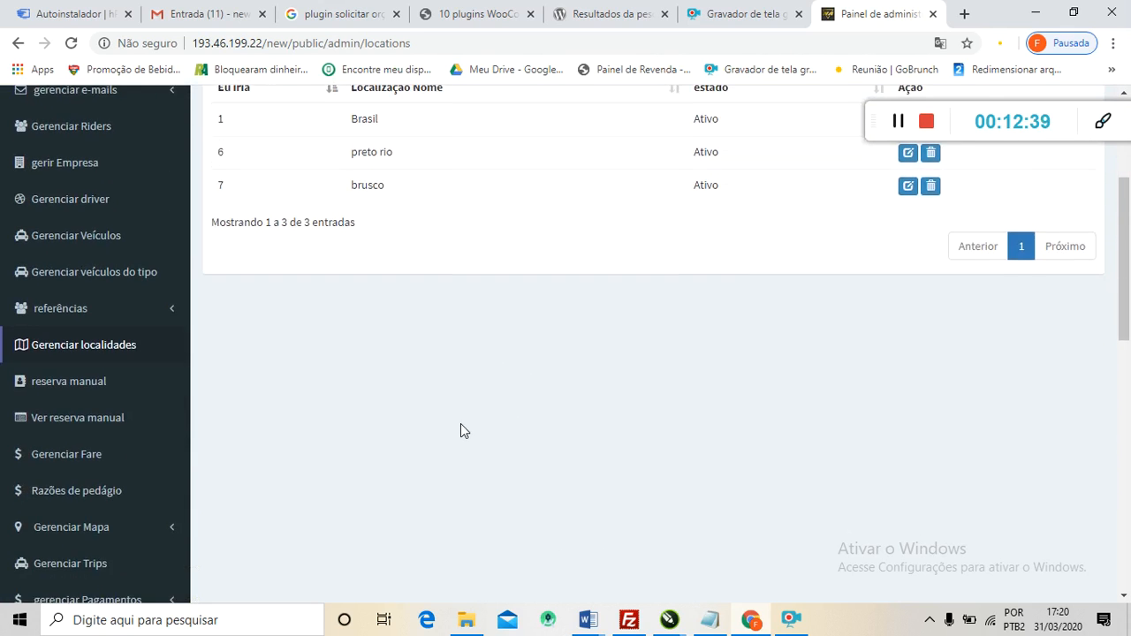
pyautogui.scroll(-1, 460, 424)
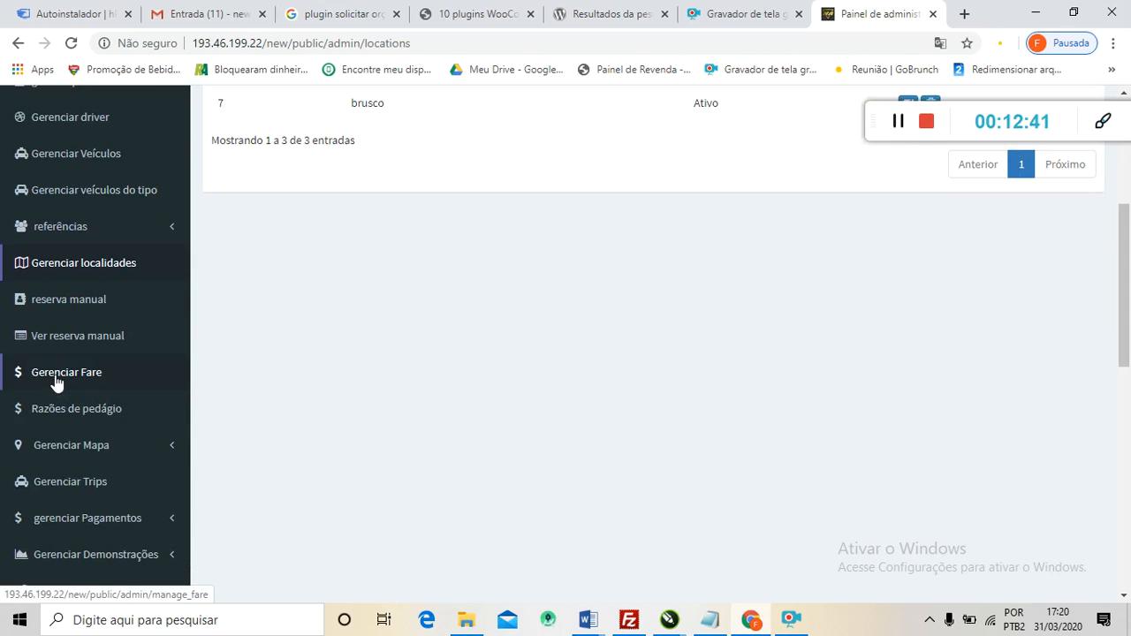
pyautogui.moveTo(55, 380)
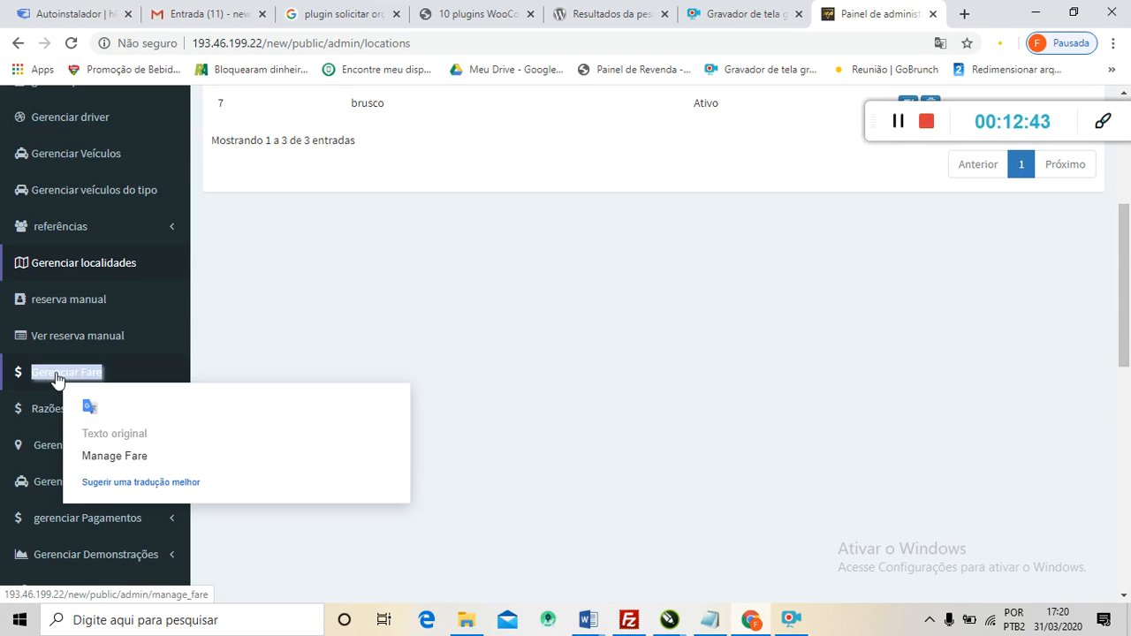
pyautogui.click(55, 375)
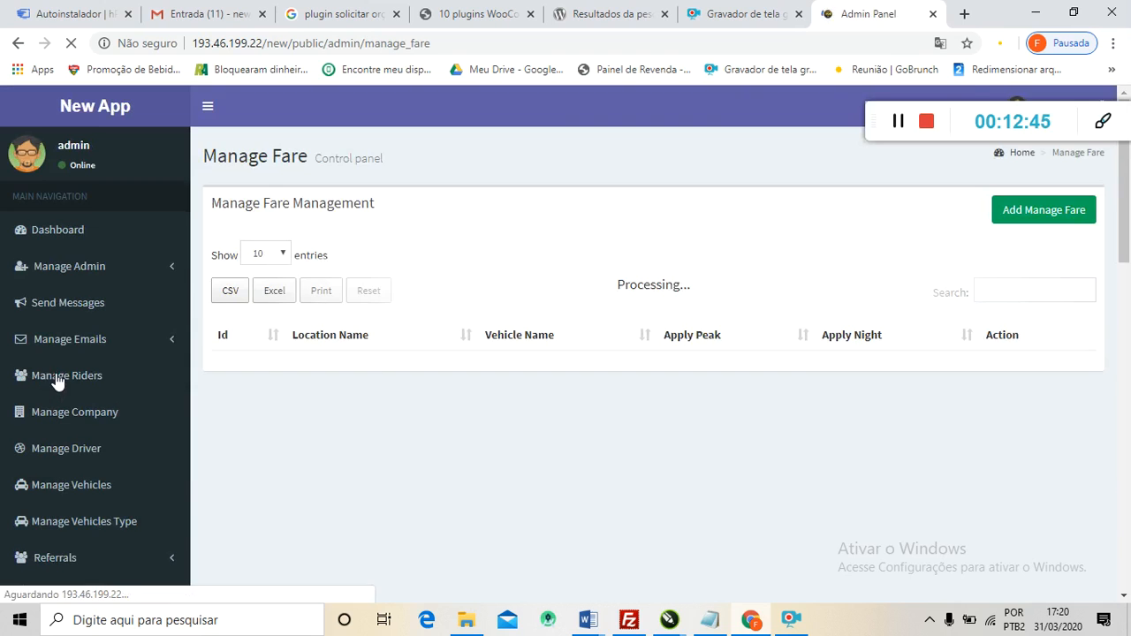
# Examine which location and vehicle type each fare entry covers, including the Brasil entries for motoboy, Taxi Pet, Pop and Mulher Motorista.
pyautogui.scroll(-1, 596, 367)
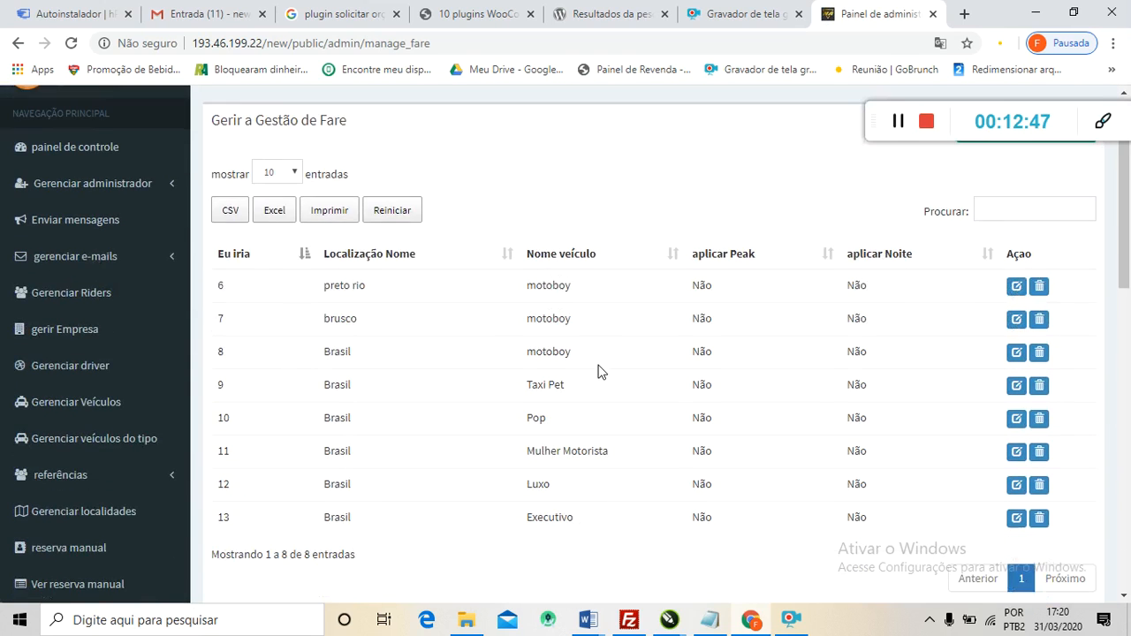
pyautogui.scroll(-1, 599, 373)
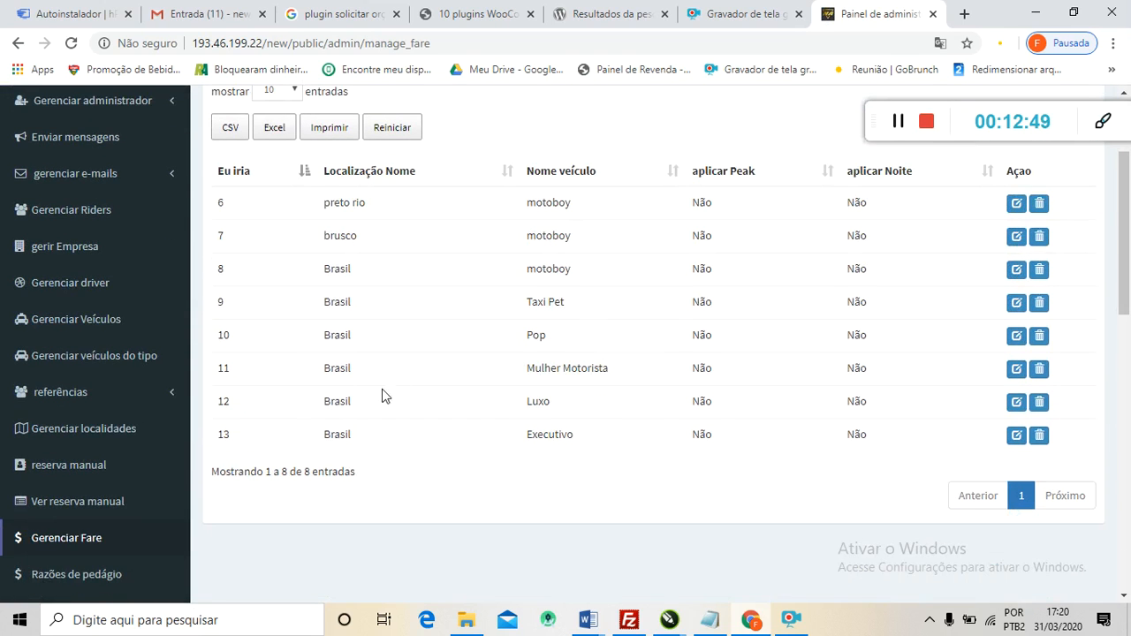
pyautogui.scroll(1, 373, 407)
pyautogui.scroll(-1, 414, 410)
pyautogui.moveTo(330, 430)
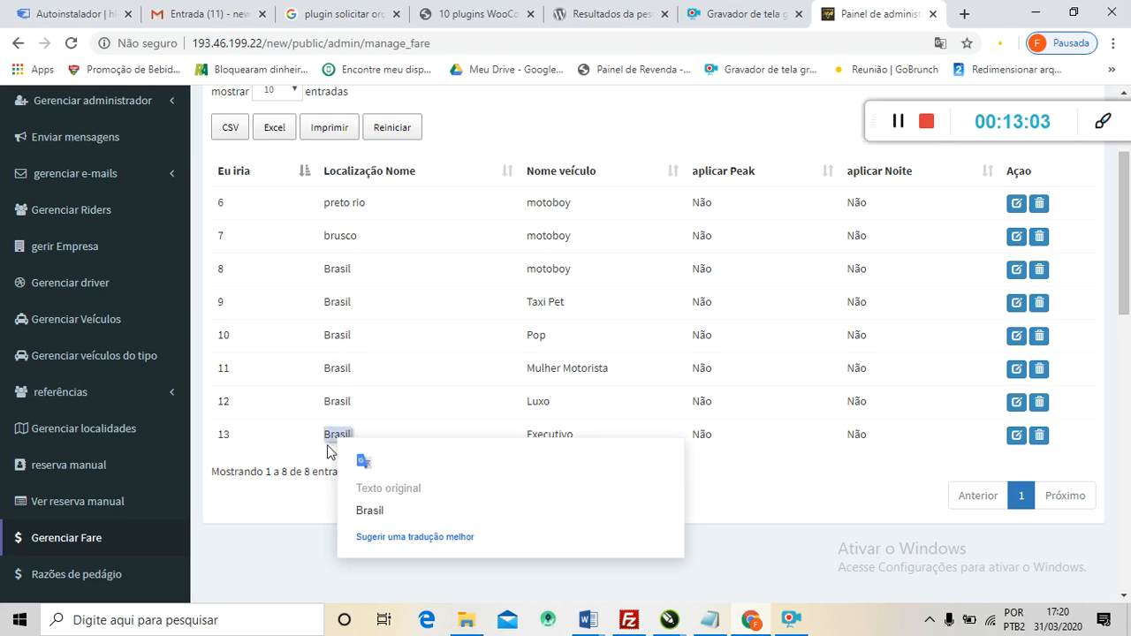
pyautogui.click(337, 262)
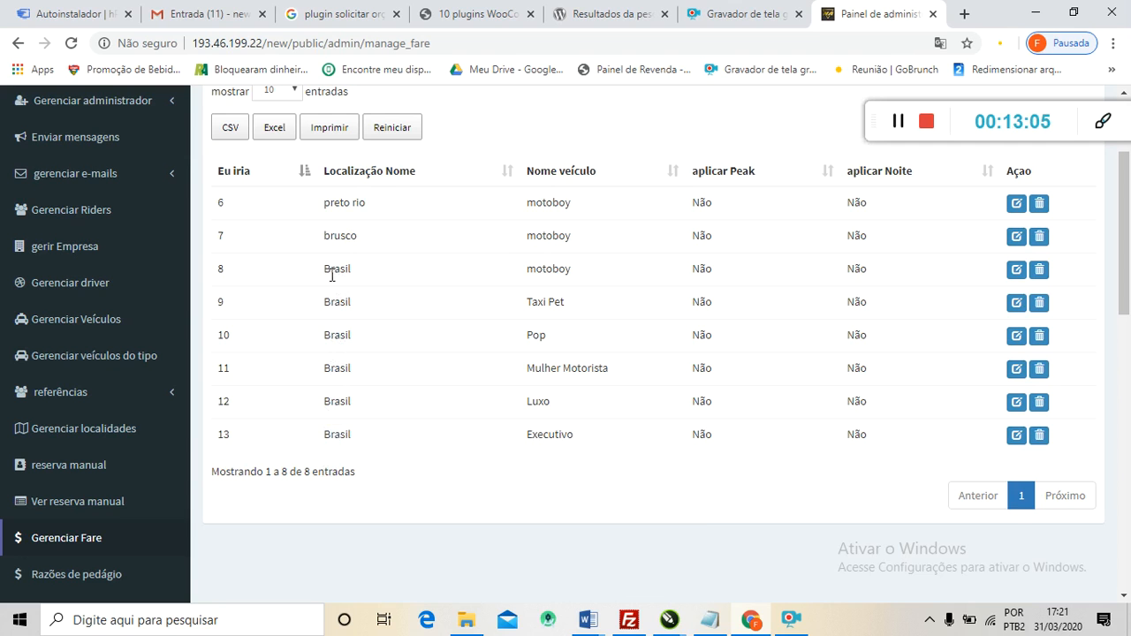
pyautogui.scroll(2, 341, 286)
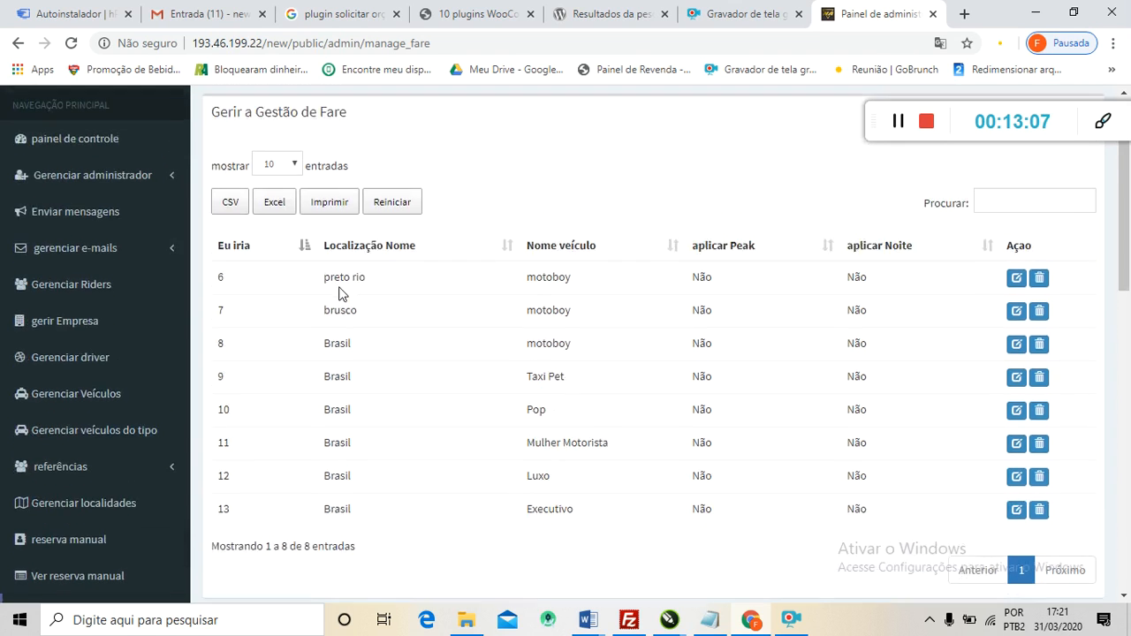
pyautogui.scroll(-2, 356, 286)
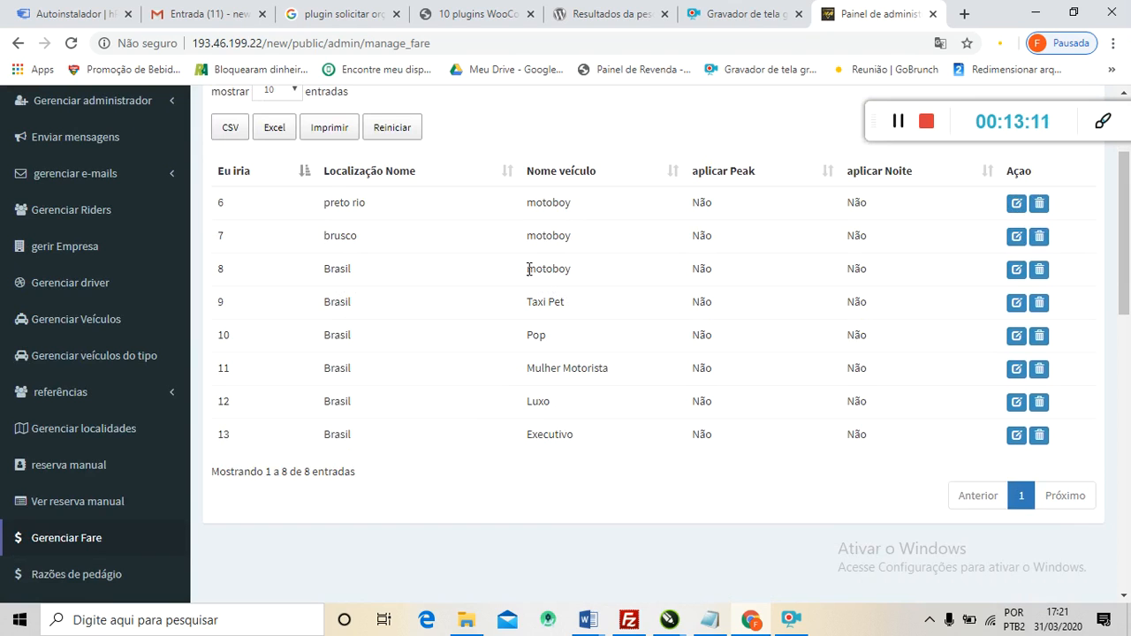
pyautogui.moveTo(523, 271); pyautogui.dragTo(578, 304)
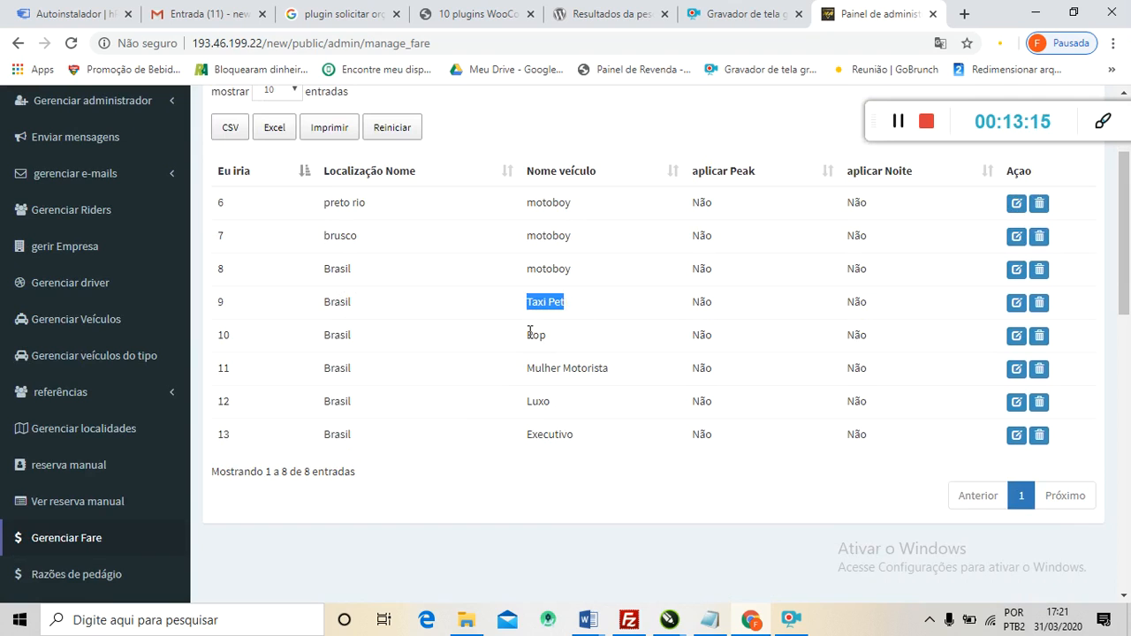
pyautogui.moveTo(529, 334); pyautogui.dragTo(609, 371)
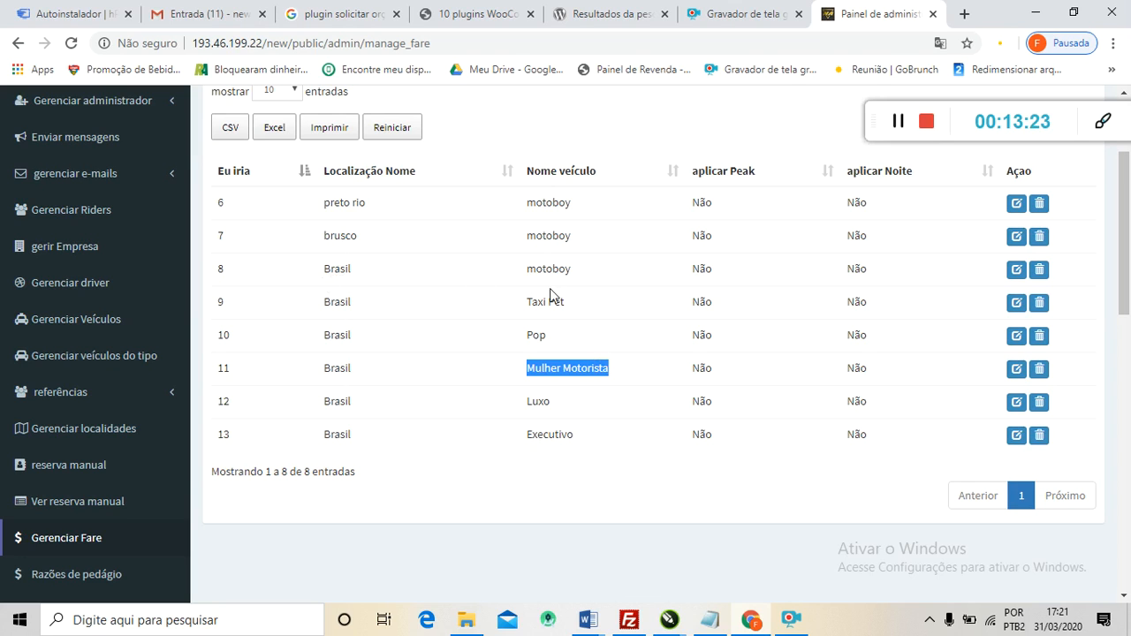
# Compare the Brasil fare entries for motoboy, Taxi Pet and Pop, checking how each location is paired with a vehicle type.
pyautogui.moveTo(528, 268); pyautogui.dragTo(567, 270)
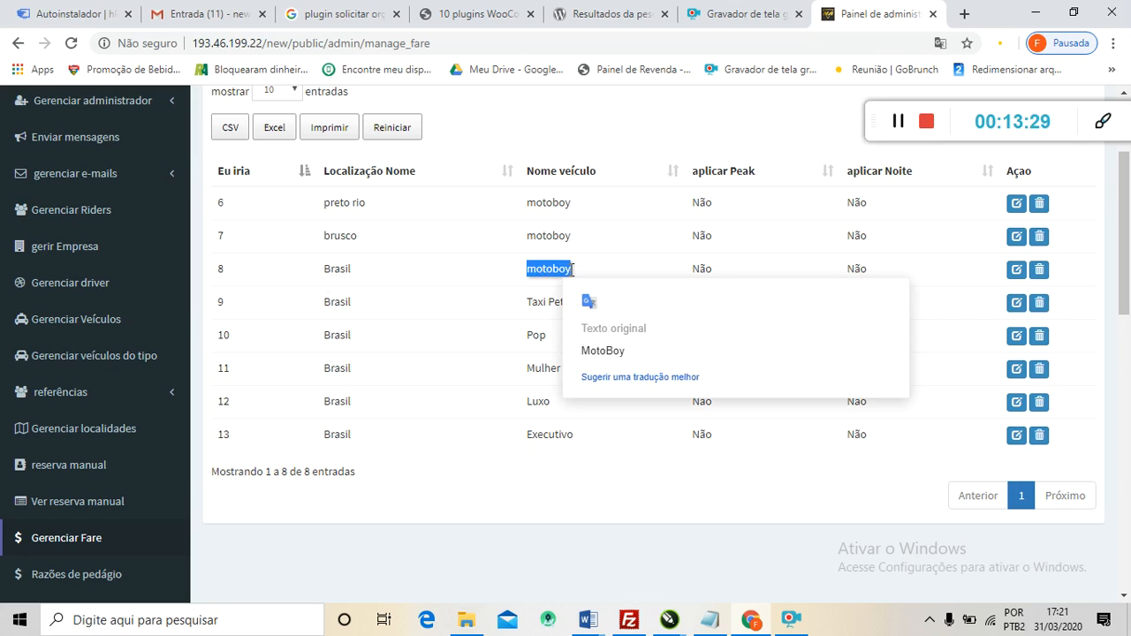
pyautogui.moveTo(326, 302); pyautogui.dragTo(351, 302)
pyautogui.moveTo(531, 302); pyautogui.dragTo(568, 308)
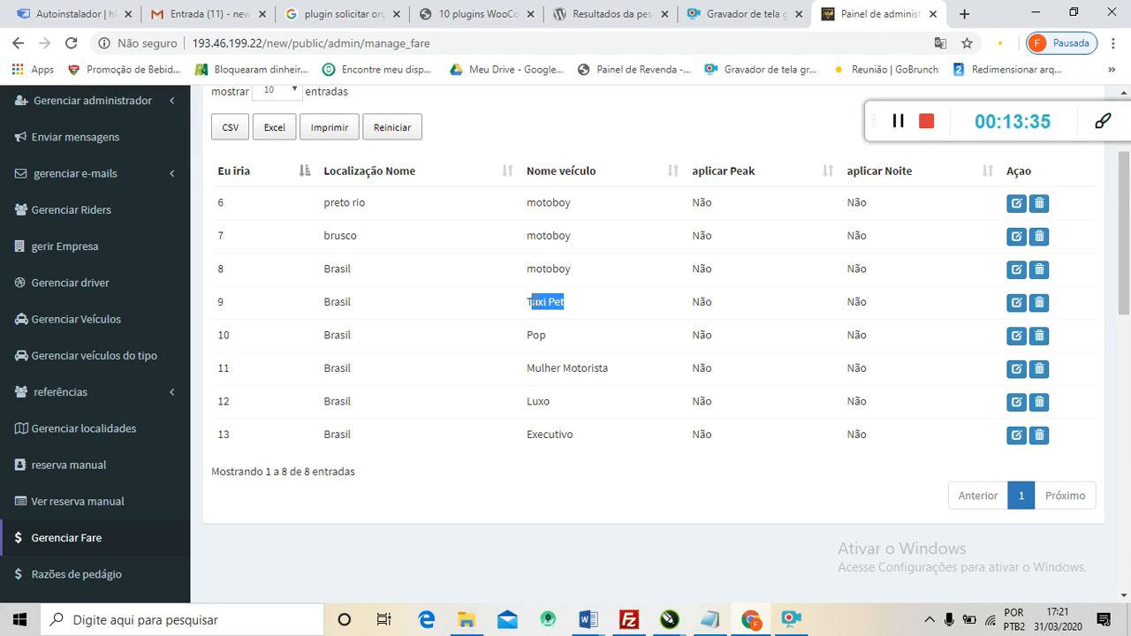
pyautogui.moveTo(545, 273)
pyautogui.moveTo(323, 336); pyautogui.dragTo(362, 341)
pyautogui.moveTo(528, 335); pyautogui.dragTo(547, 335)
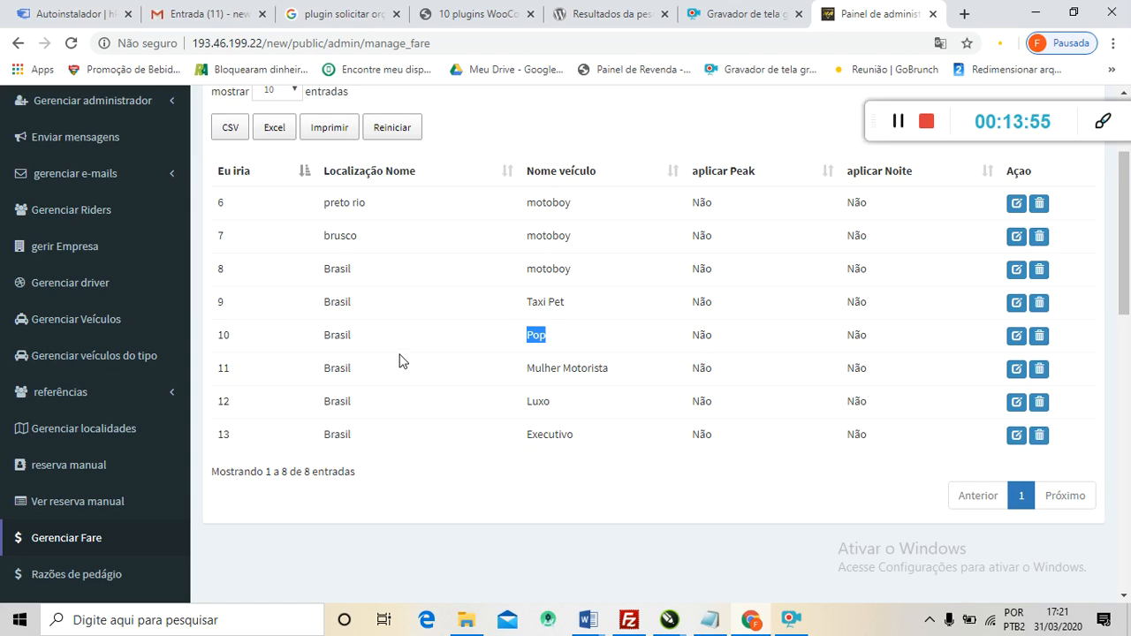
pyautogui.doubleClick(338, 336)
pyautogui.moveTo(329, 272); pyautogui.dragTo(583, 278)
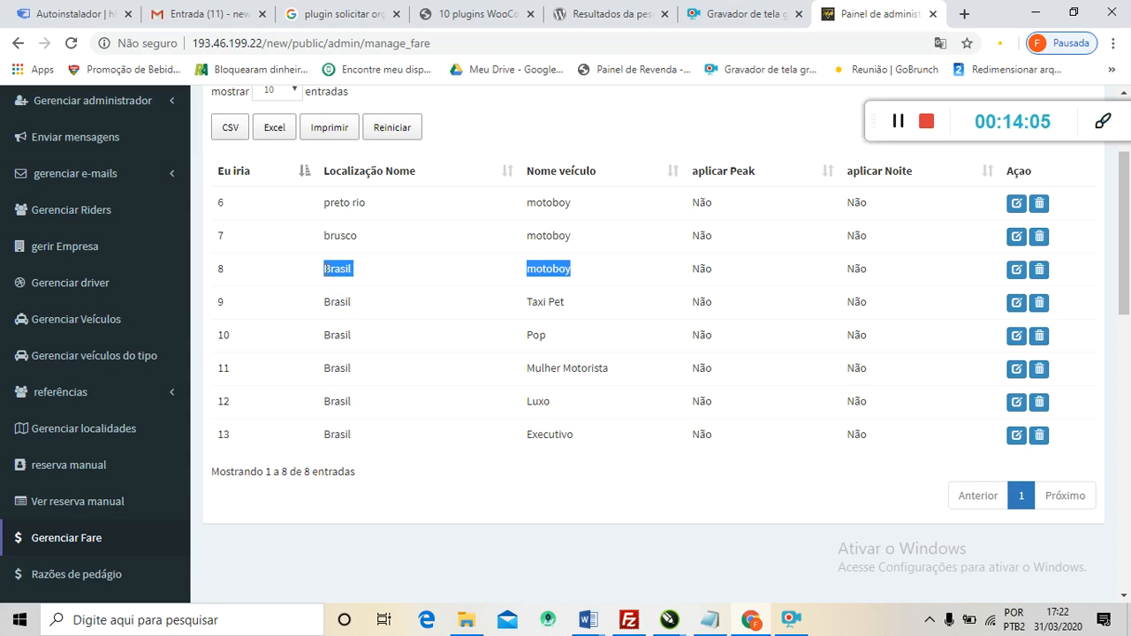
pyautogui.moveTo(337, 270)
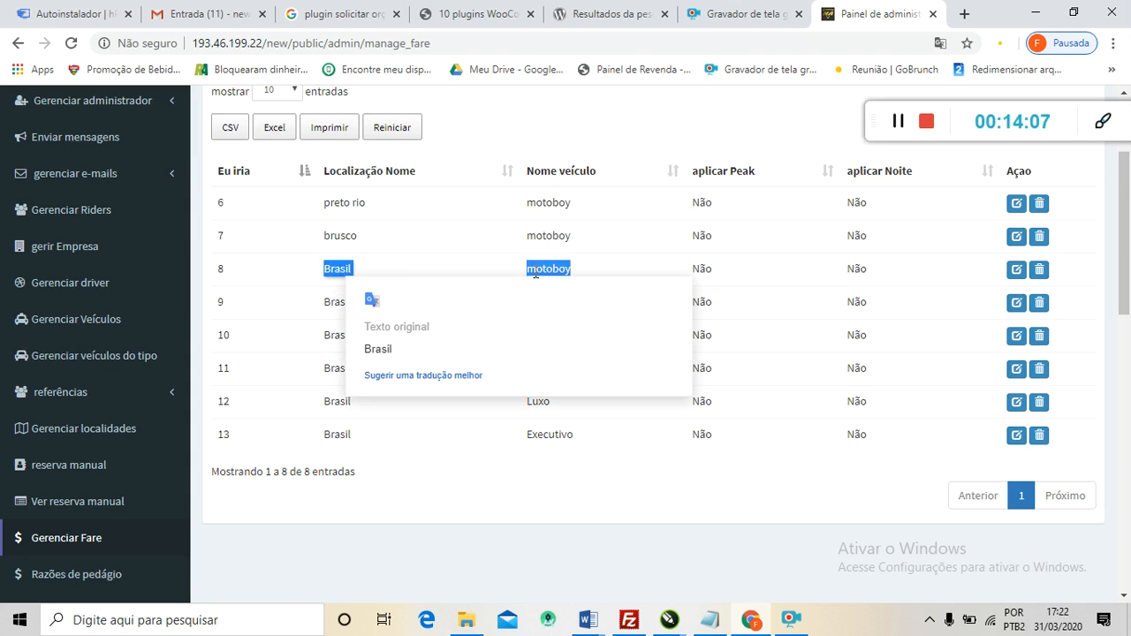
pyautogui.click(606, 267)
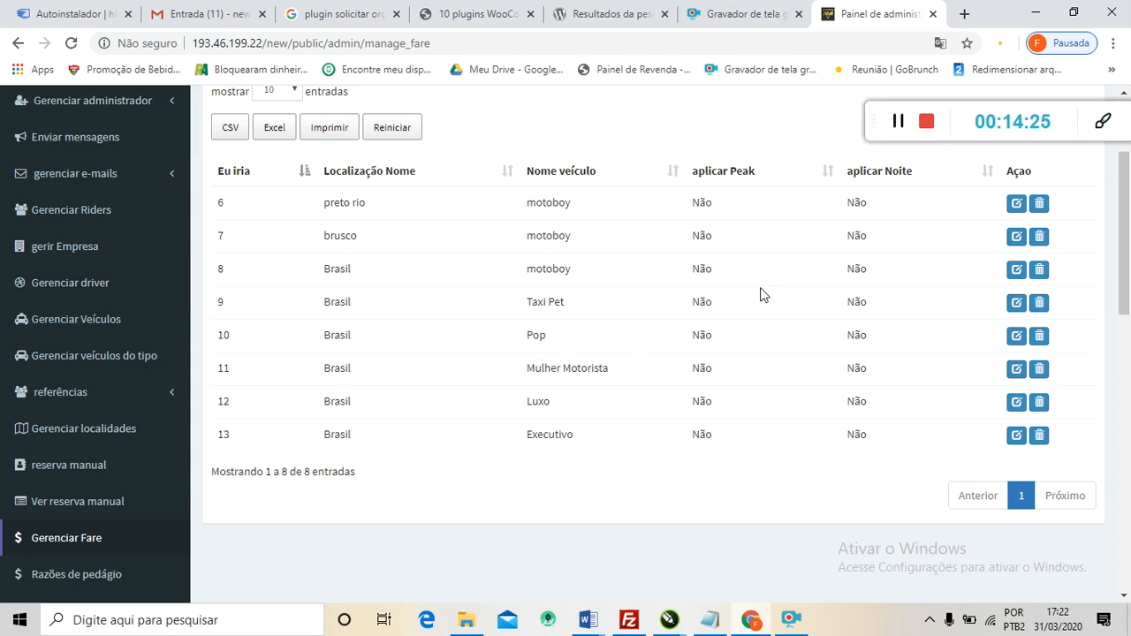
# Open the Brasil motoboy fare for editing and review the selectable locations and vehicle types, keeping Brasil and motoboy.
pyautogui.click(1016, 271)
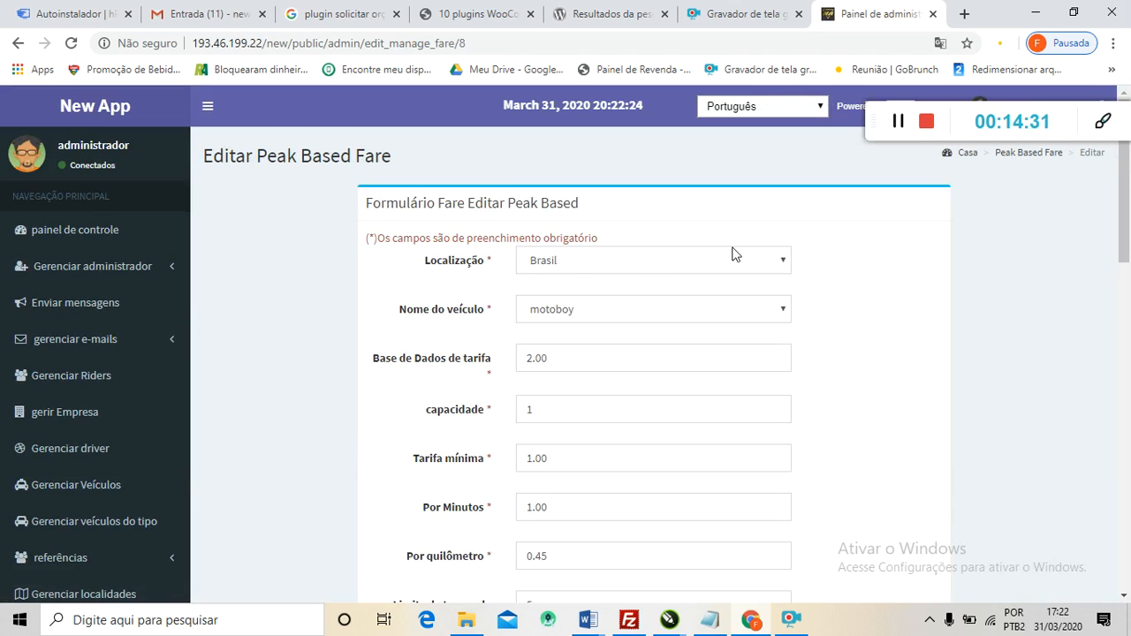
pyautogui.click(781, 265)
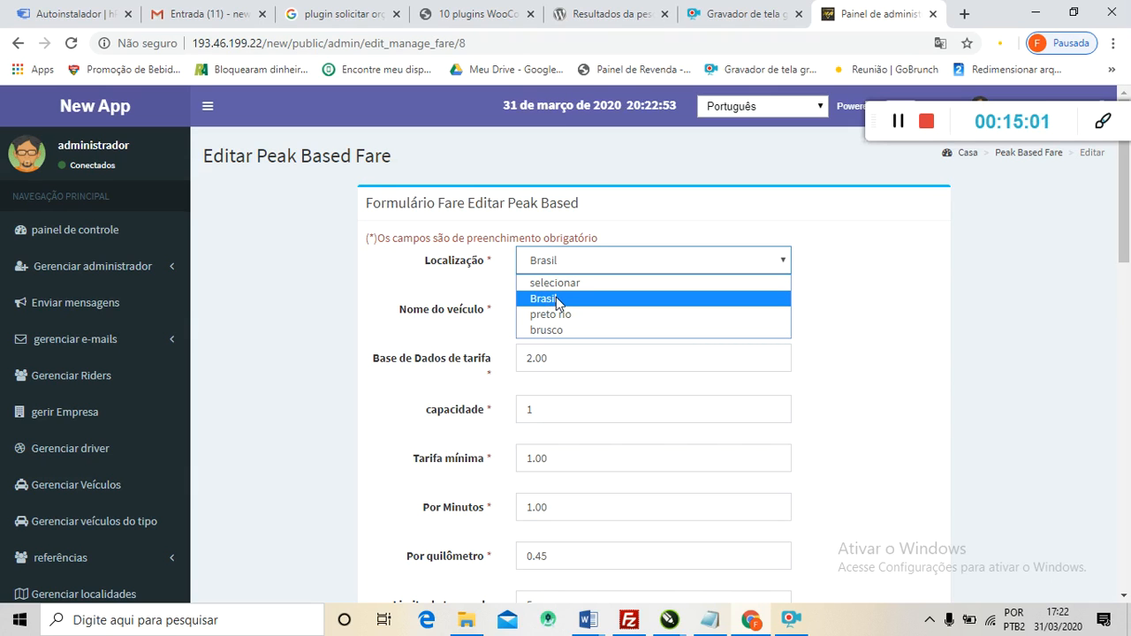
pyautogui.click(887, 292)
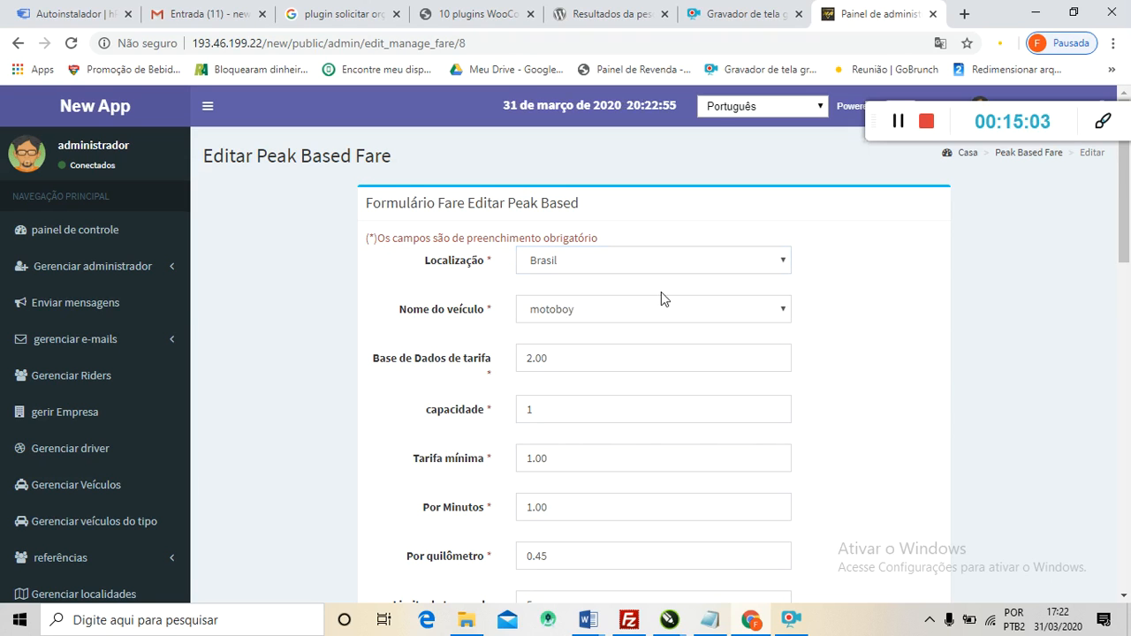
pyautogui.click(781, 313)
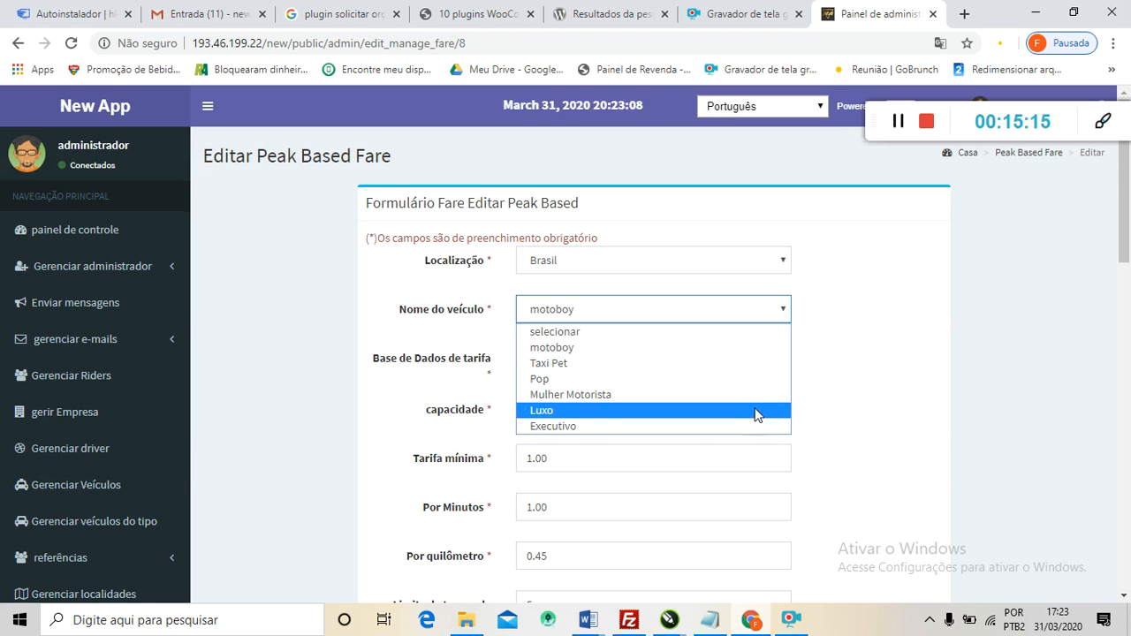
pyautogui.click(763, 351)
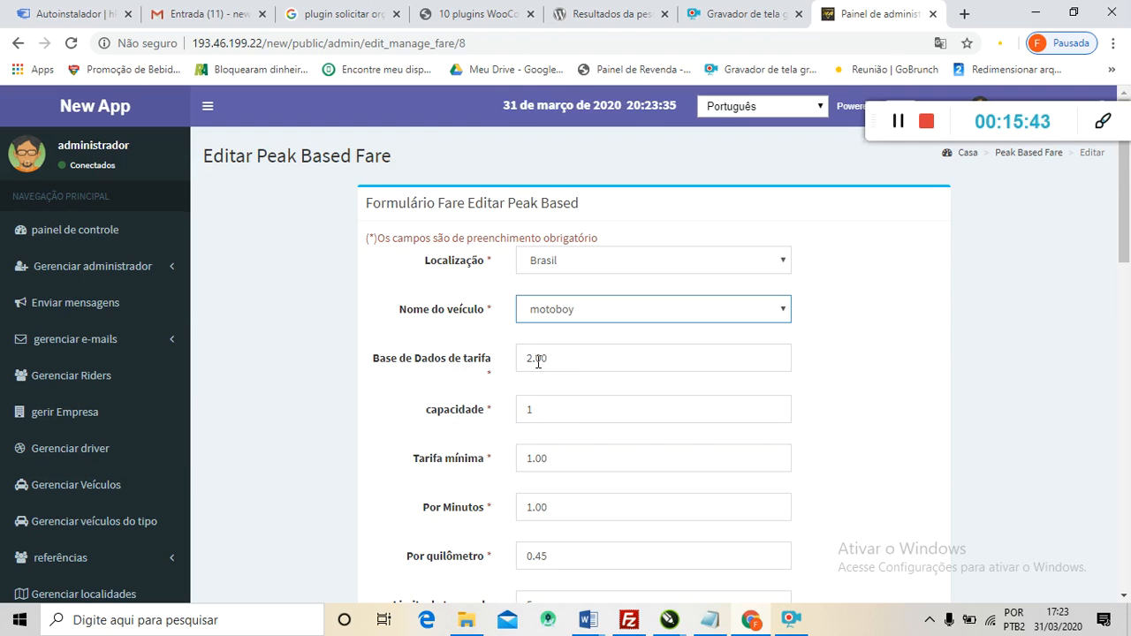
# Examine the base fare, capacity, minimum fare and per-minute fields of the motoboy fare form.
pyautogui.scroll(-2, 638, 348)
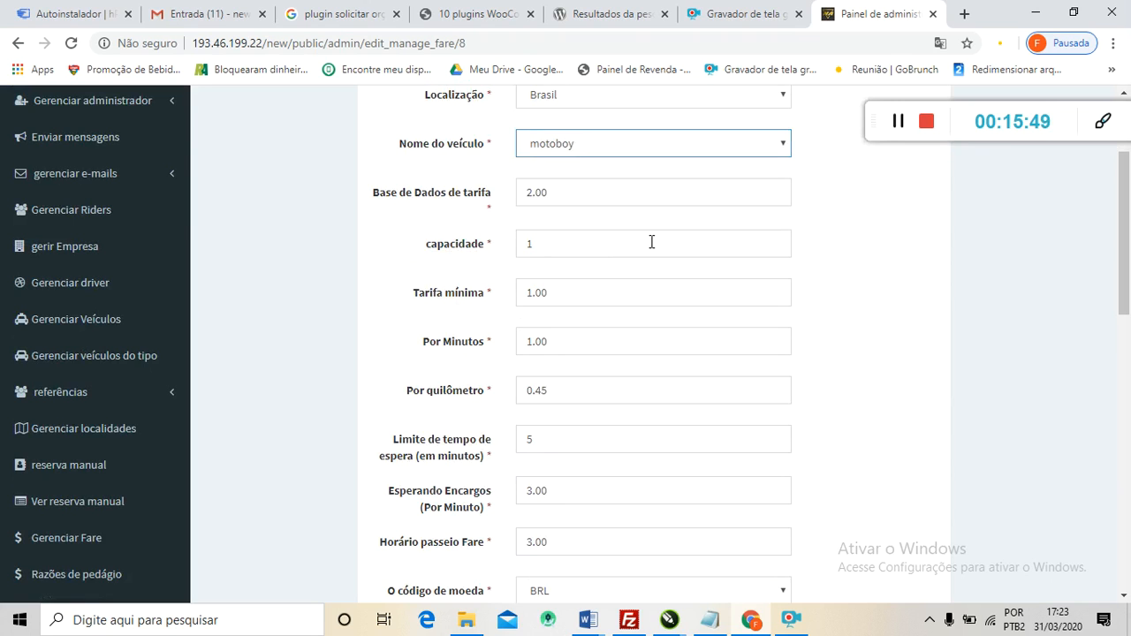
pyautogui.doubleClick(533, 242)
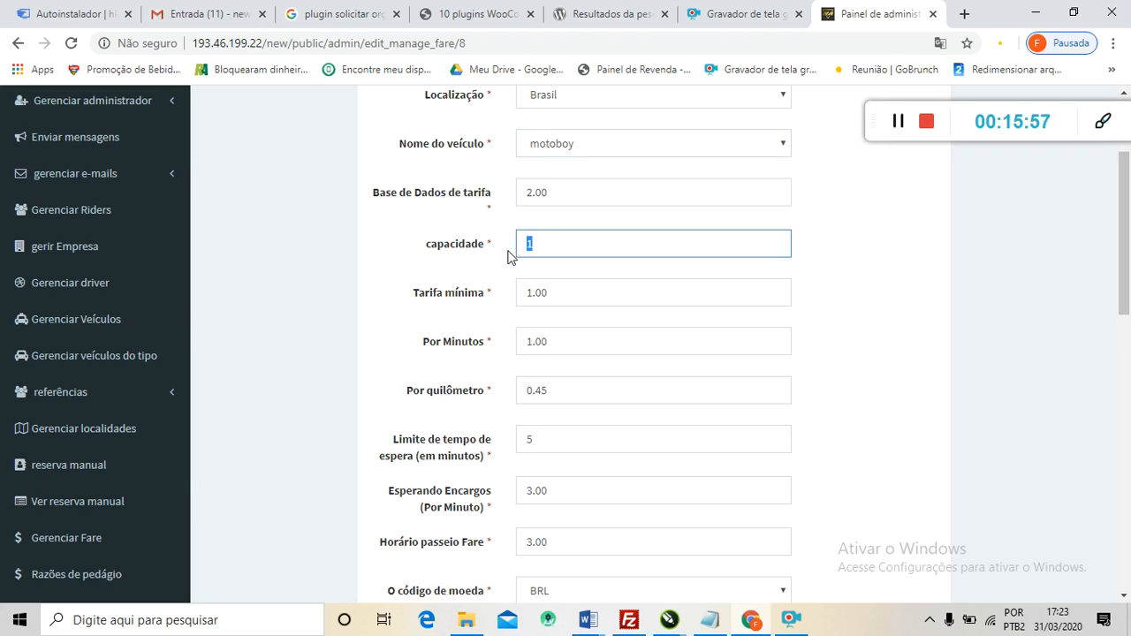
pyautogui.click(561, 248)
pyautogui.scroll(1, 748, 235)
pyautogui.scroll(-1, 745, 240)
pyautogui.moveTo(455, 295)
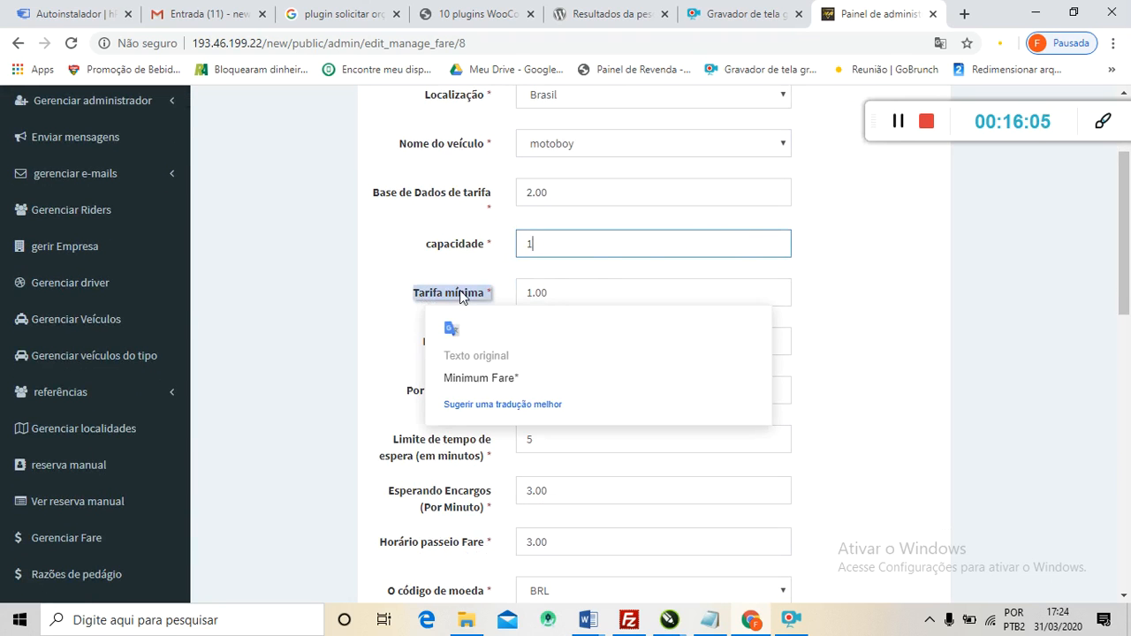
pyautogui.scroll(1, 462, 291)
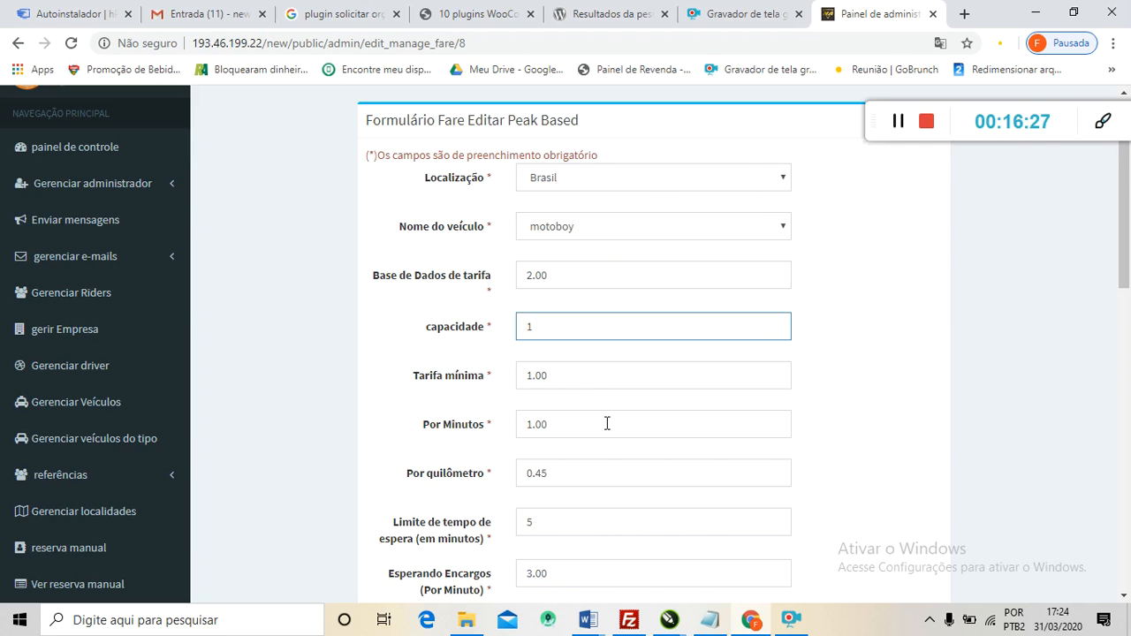
pyautogui.scroll(-1, 644, 389)
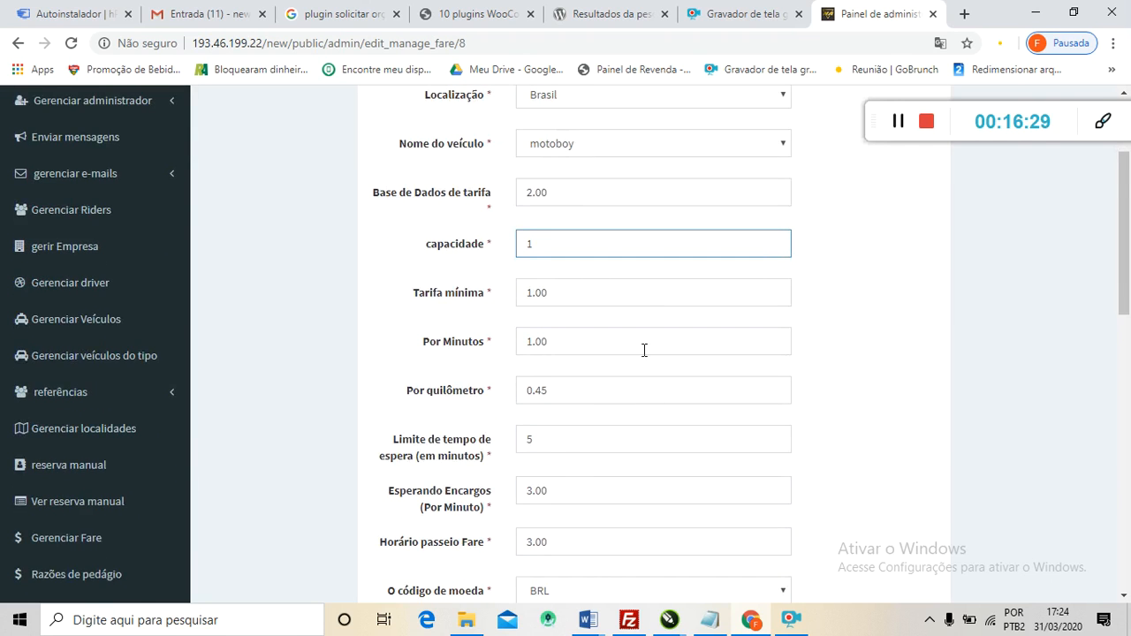
# Review the per-kilometre, waiting time, waiting charge and hourly ride fare fields, and check the currency code selection.
pyautogui.scroll(-1, 618, 351)
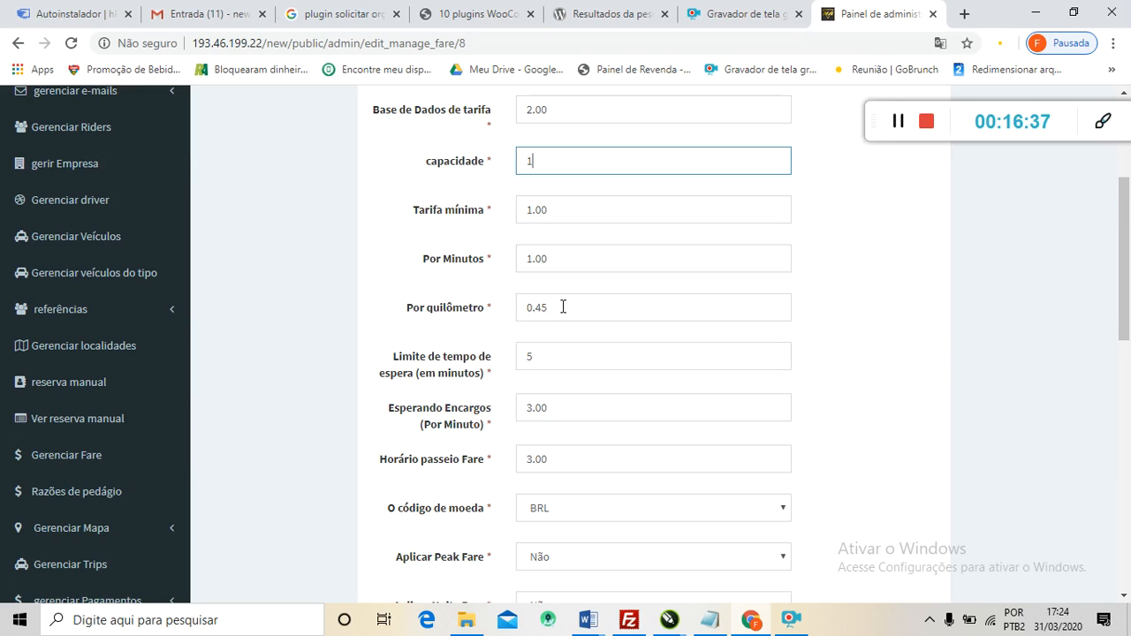
pyautogui.scroll(-1, 563, 307)
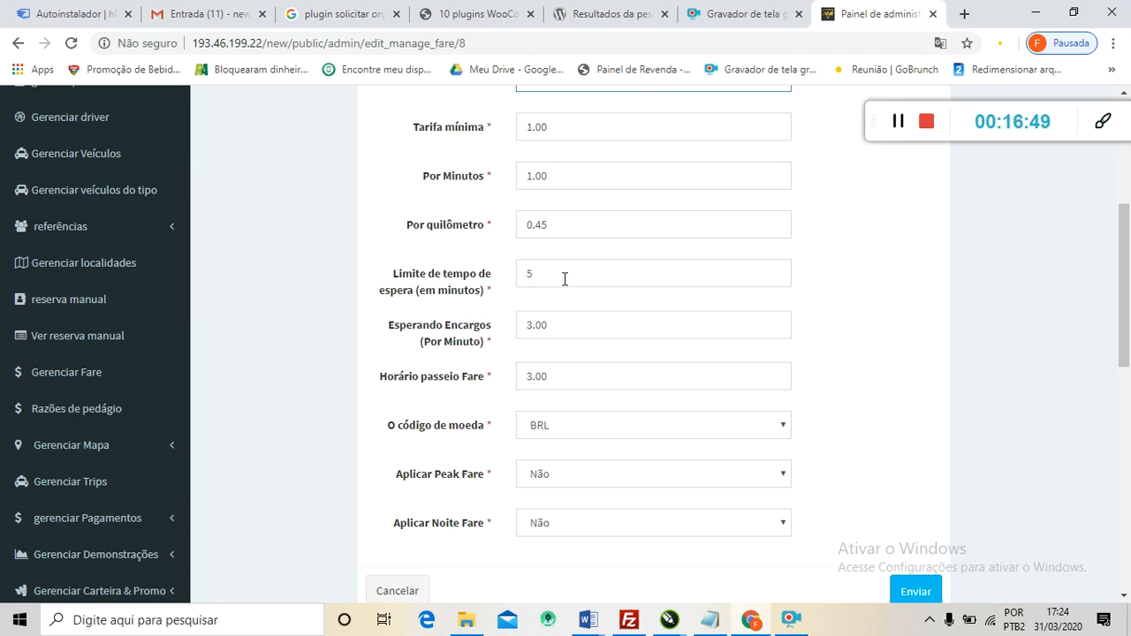
pyautogui.scroll(-1, 566, 279)
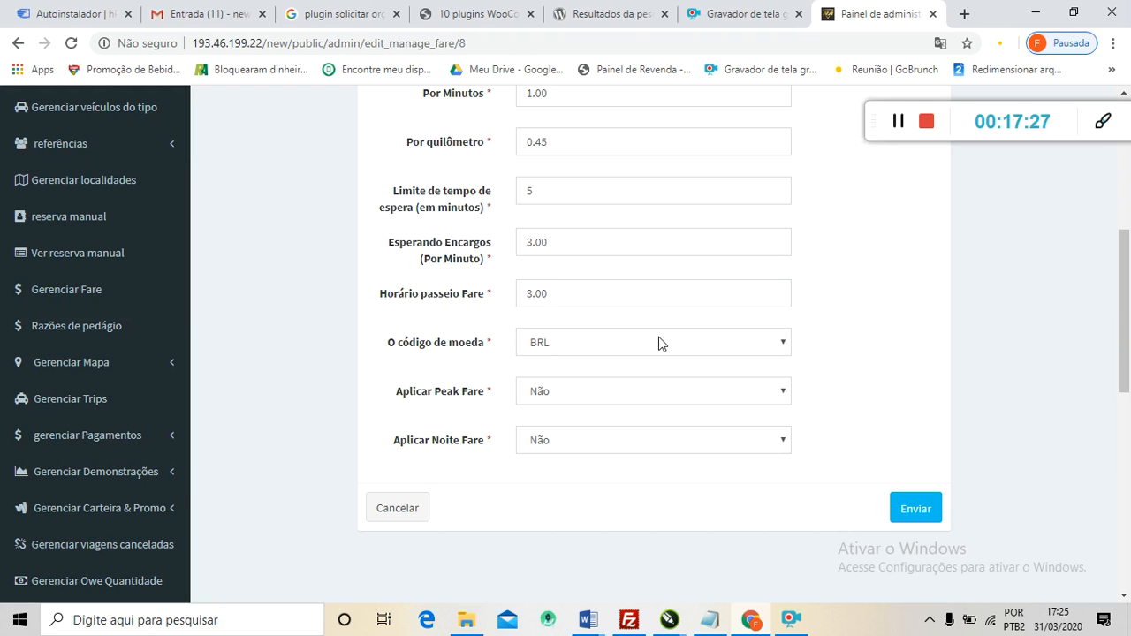
pyautogui.click(776, 342)
pyautogui.click(756, 341)
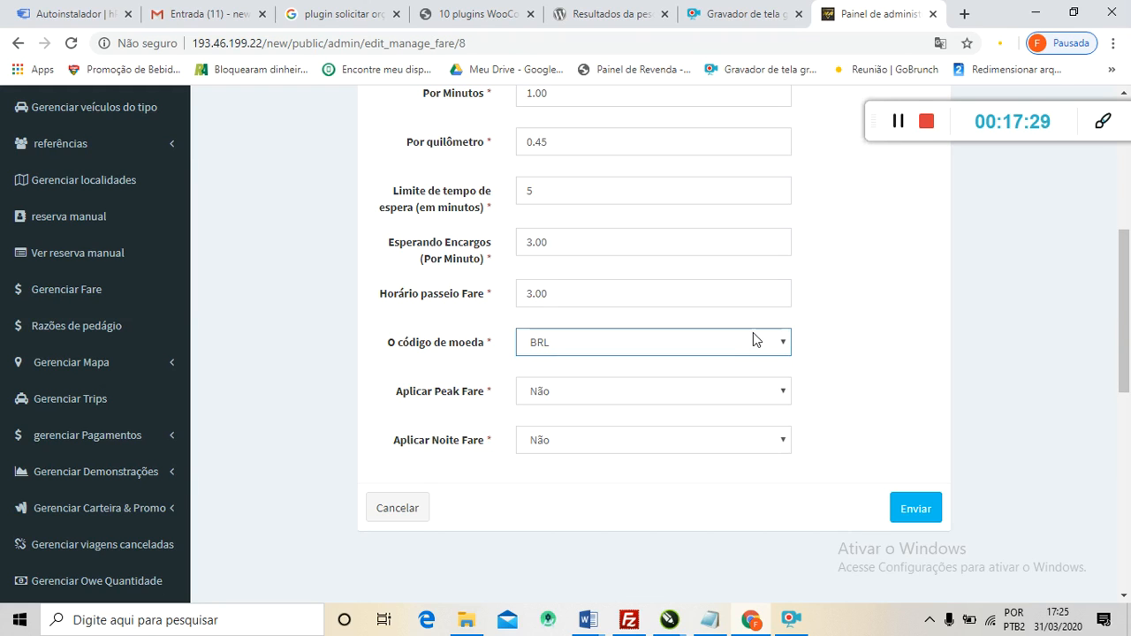
# Enable the peak fare with sim and set its day to Sexta-feira.
pyautogui.scroll(-2, 845, 319)
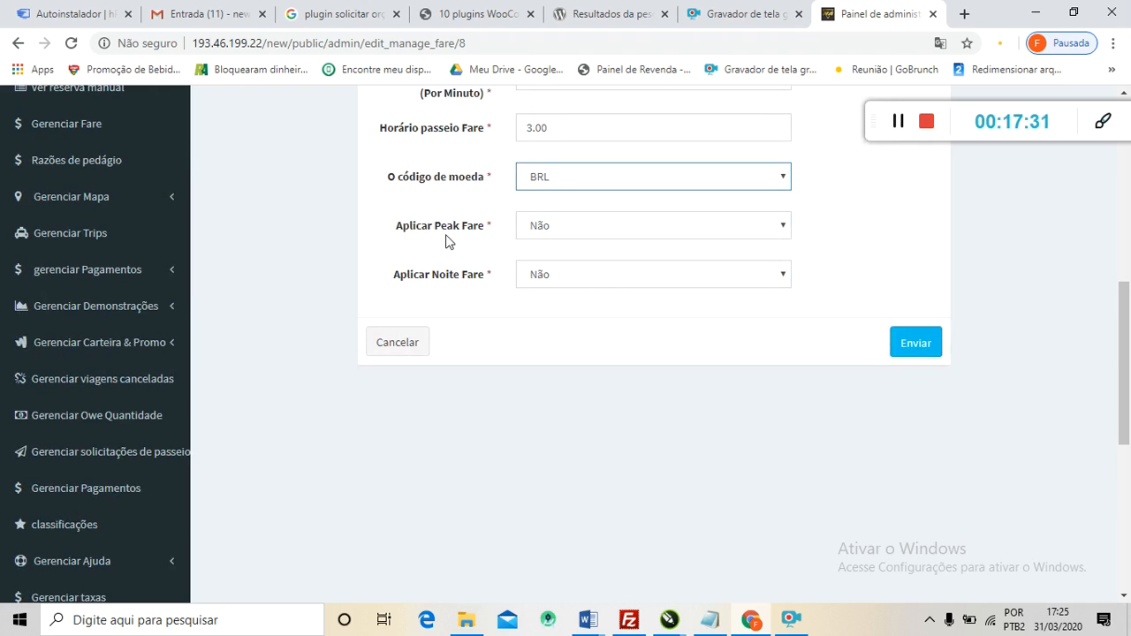
pyautogui.click(783, 231)
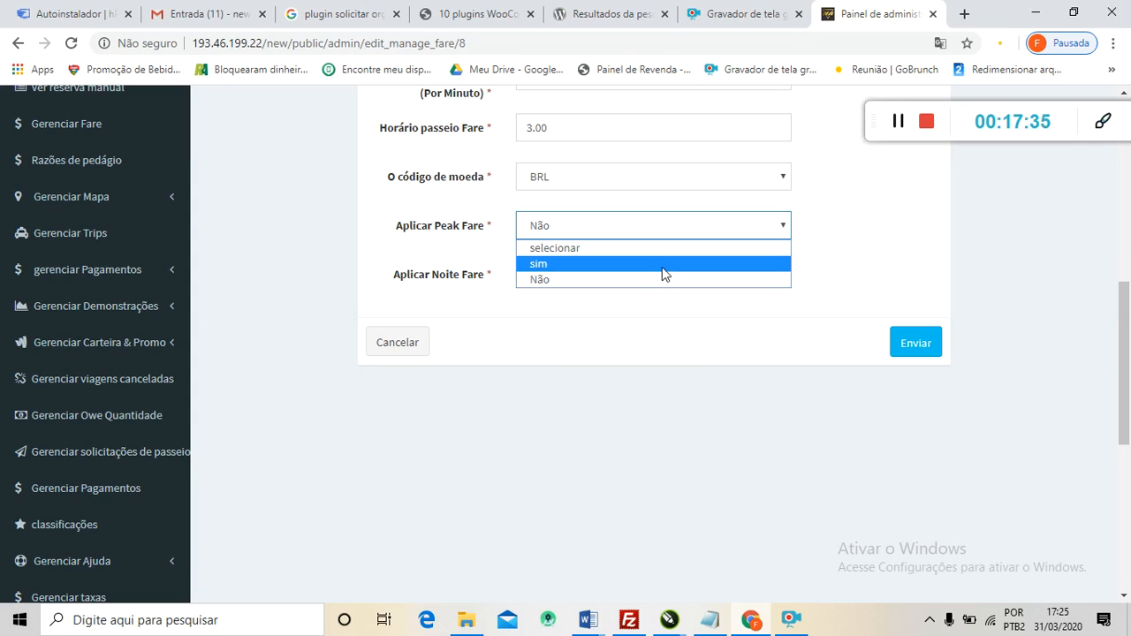
pyautogui.click(663, 264)
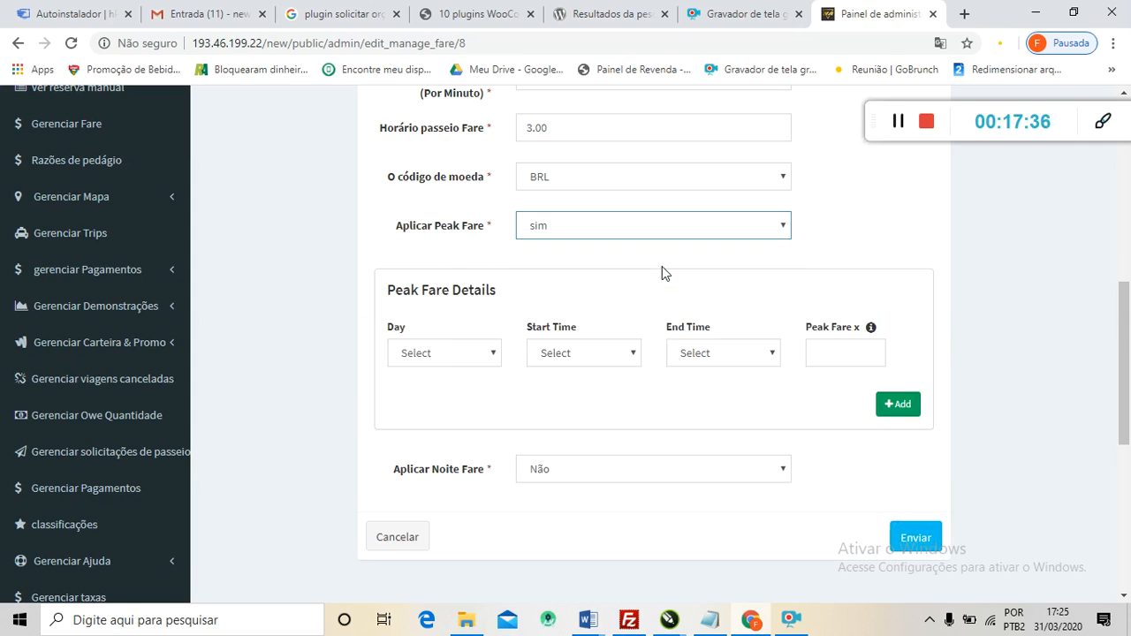
pyautogui.click(492, 355)
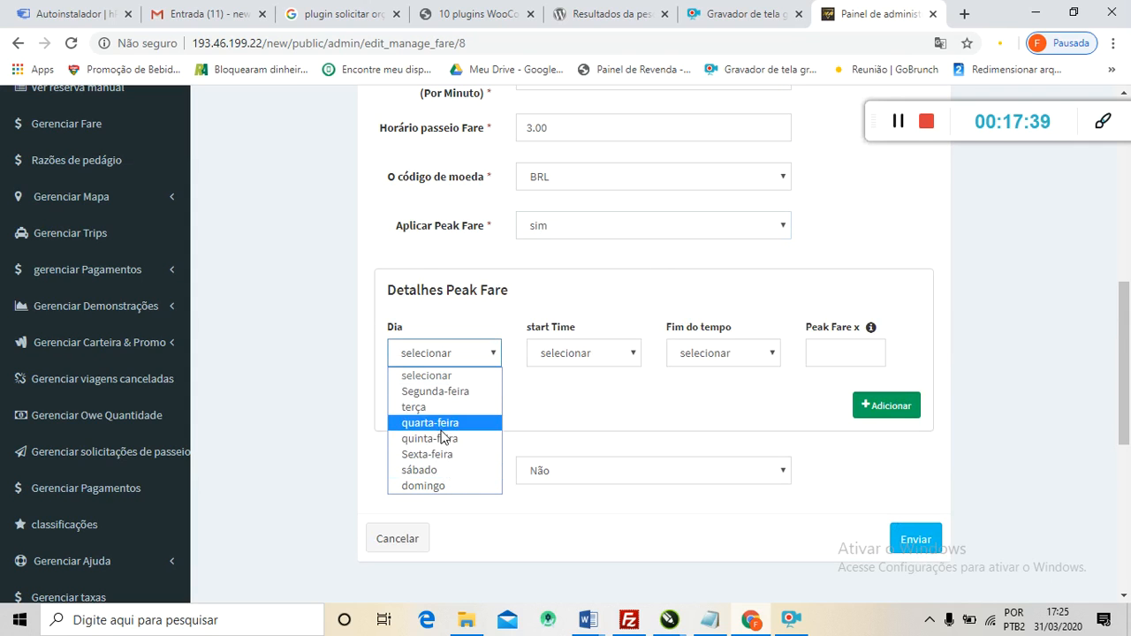
pyautogui.click(450, 455)
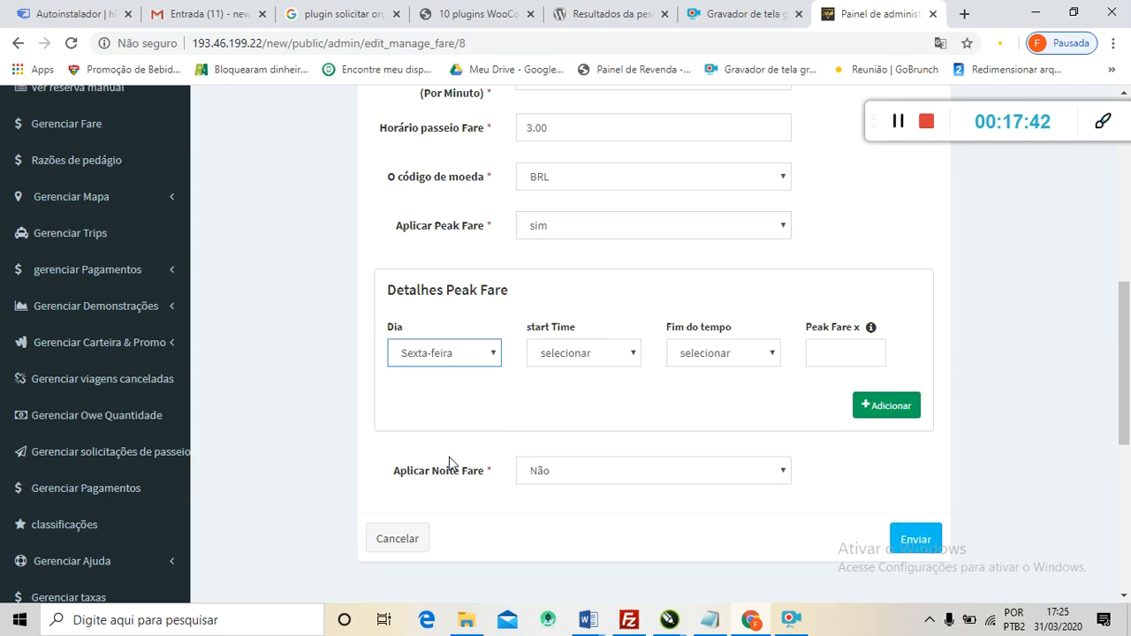
# Set the Friday peak fare period to start at 09:00 and end at 23:00.
pyautogui.click(631, 352)
pyautogui.moveTo(629, 253); pyautogui.dragTo(631, 296)
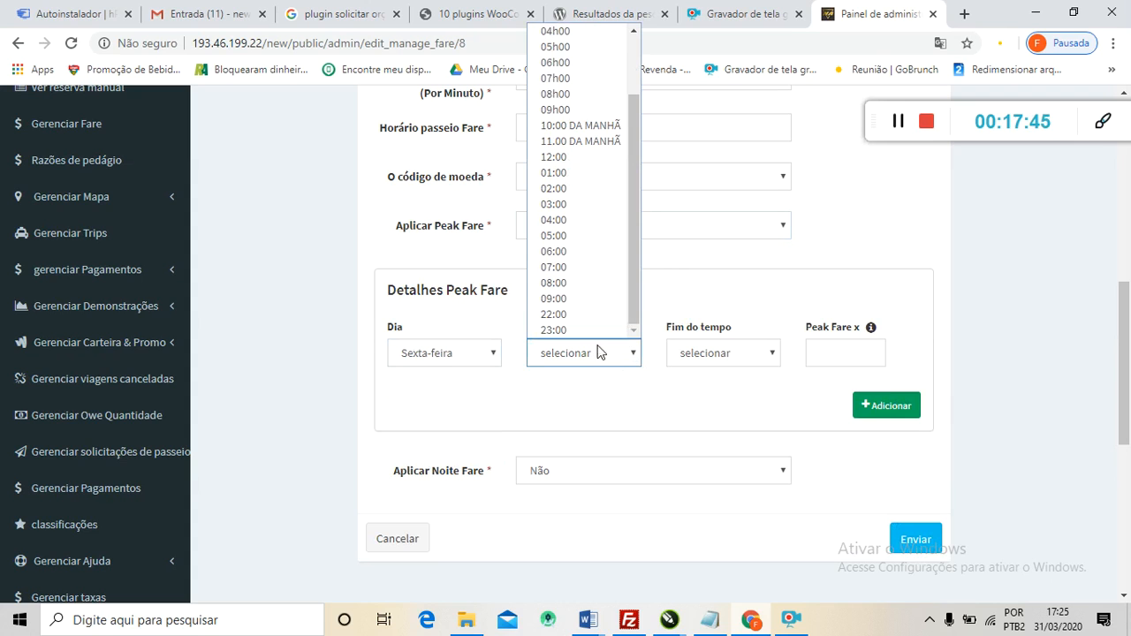
pyautogui.click(568, 300)
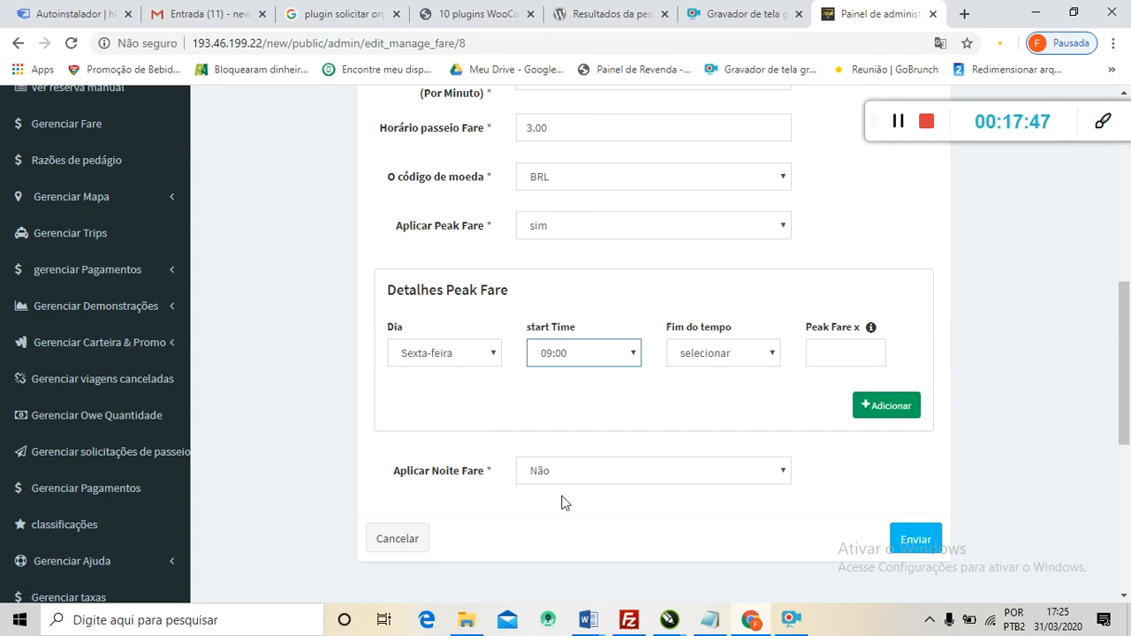
pyautogui.click(774, 354)
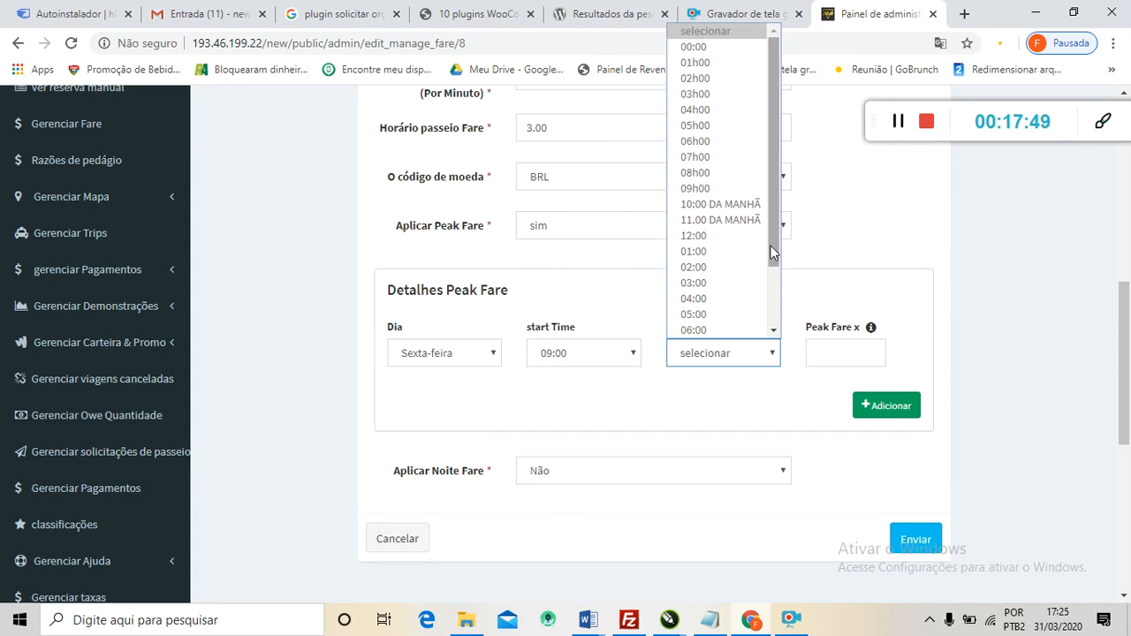
pyautogui.scroll(-5, 775, 356)
pyautogui.click(706, 331)
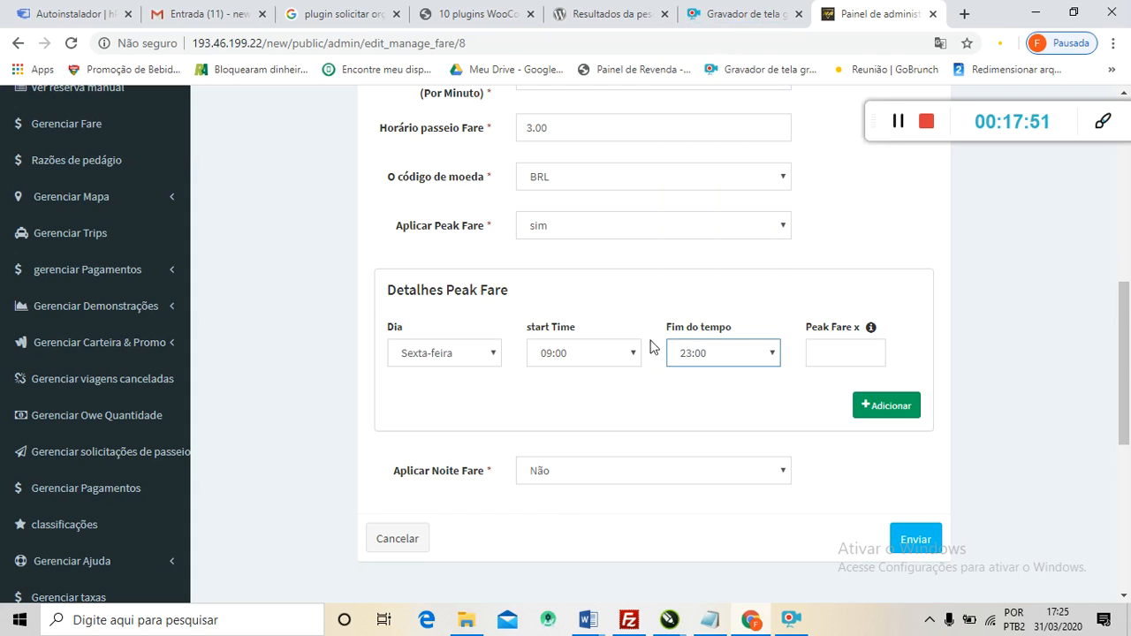
# Enter 150 as the peak fare multiplier and check the field's explanation.
pyautogui.click(831, 350)
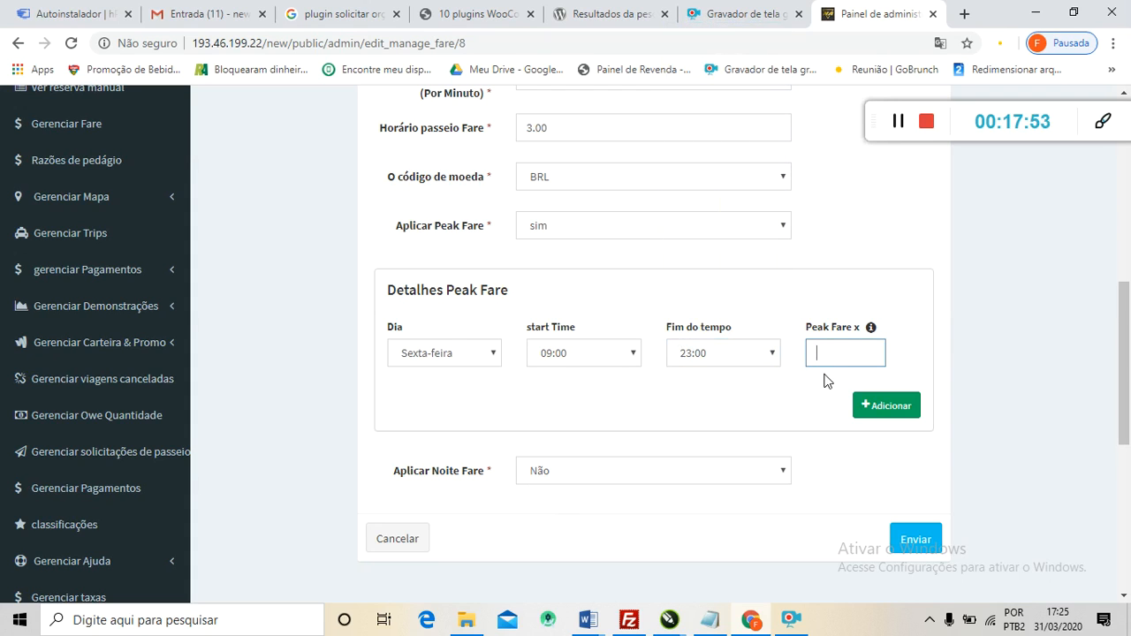
pyautogui.write('1.5')
pyautogui.moveTo(871, 329)
pyautogui.click(781, 415)
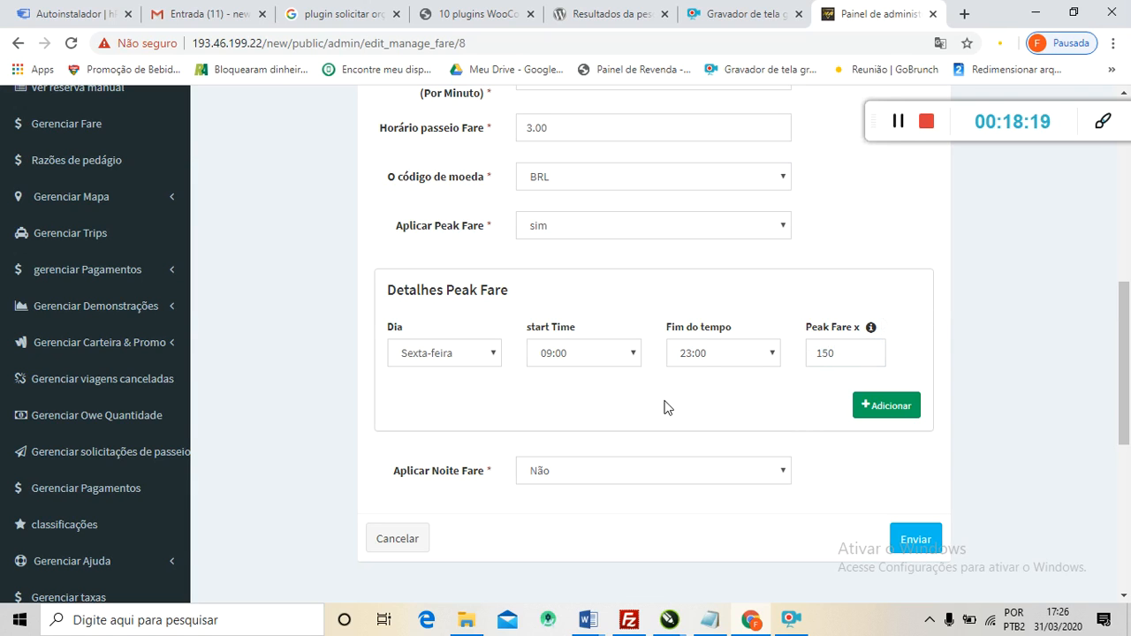
# Enable the night fare by setting Aplicar Noite Fare to sim.
pyautogui.scroll(-1, 624, 440)
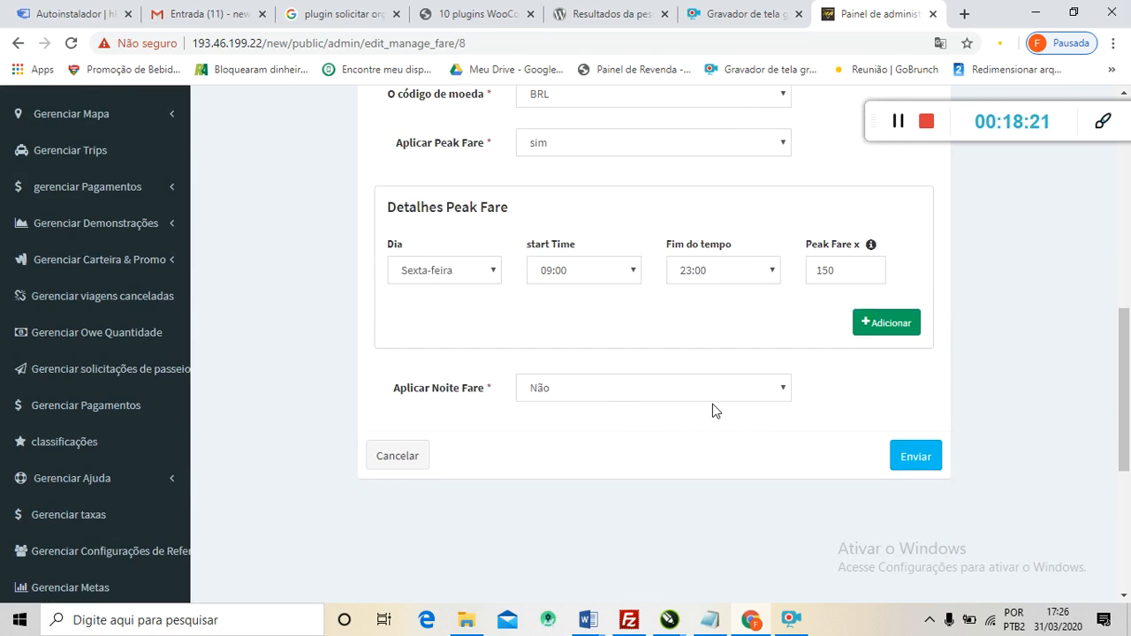
pyautogui.click(782, 390)
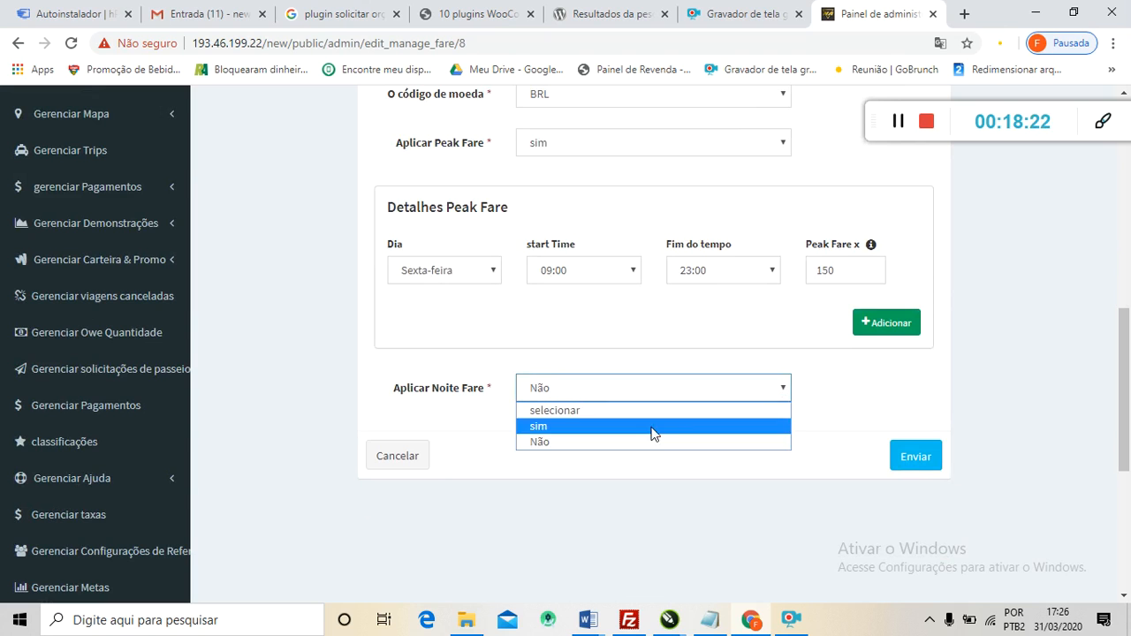
pyautogui.click(594, 425)
# Set the night fare period to start at 09:00 and end at 05h00.
pyautogui.scroll(-1, 480, 443)
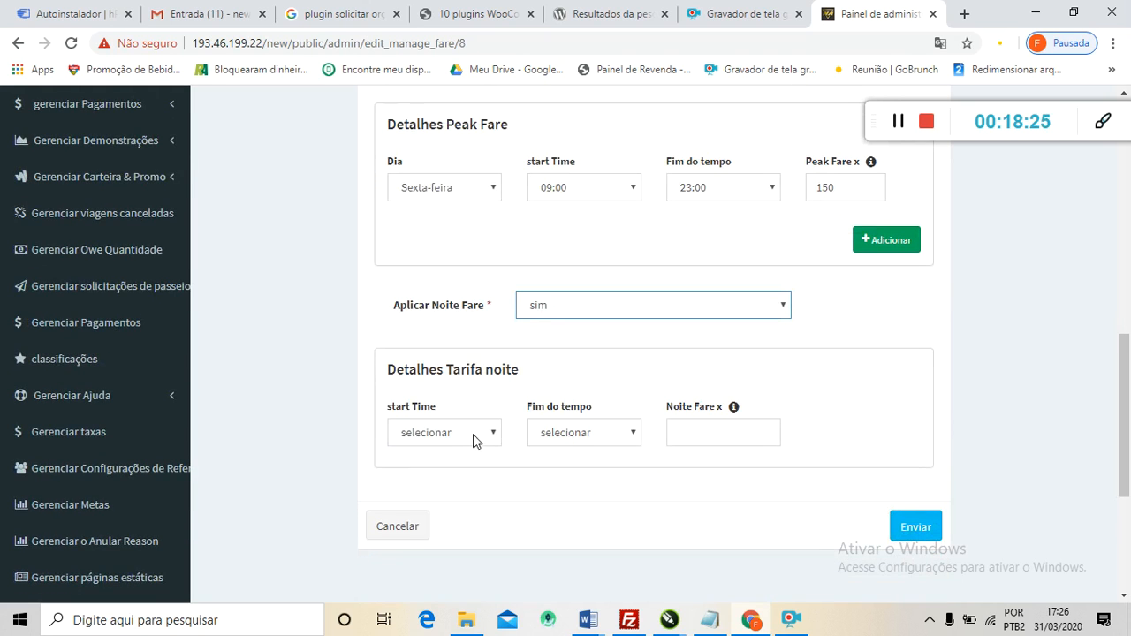
pyautogui.click(471, 441)
pyautogui.moveTo(495, 305); pyautogui.dragTo(482, 378)
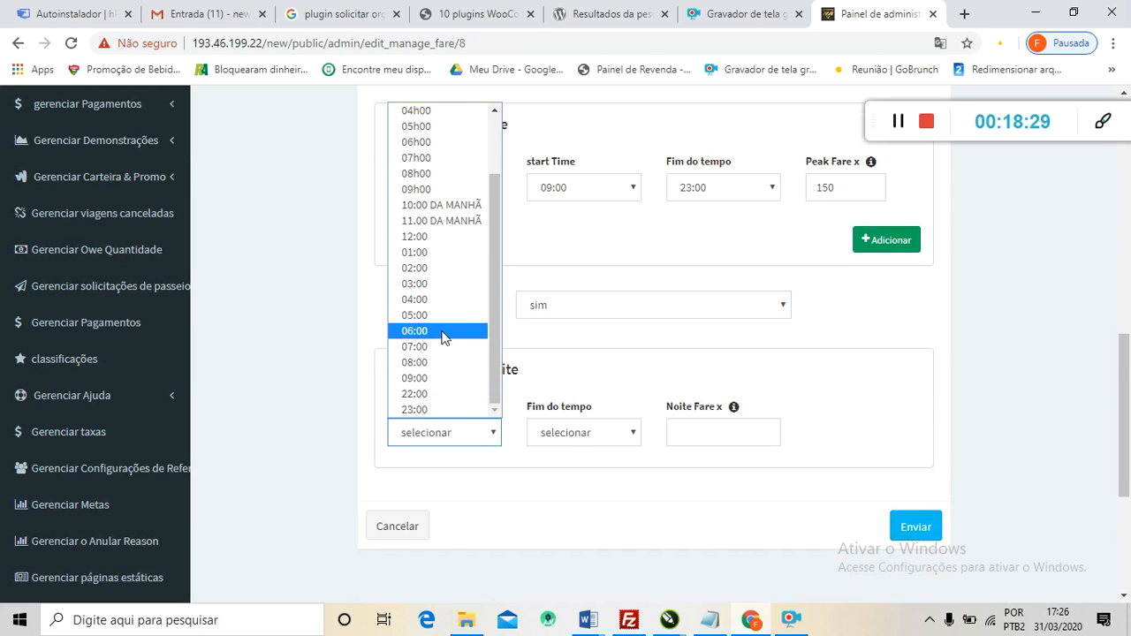
pyautogui.click(440, 385)
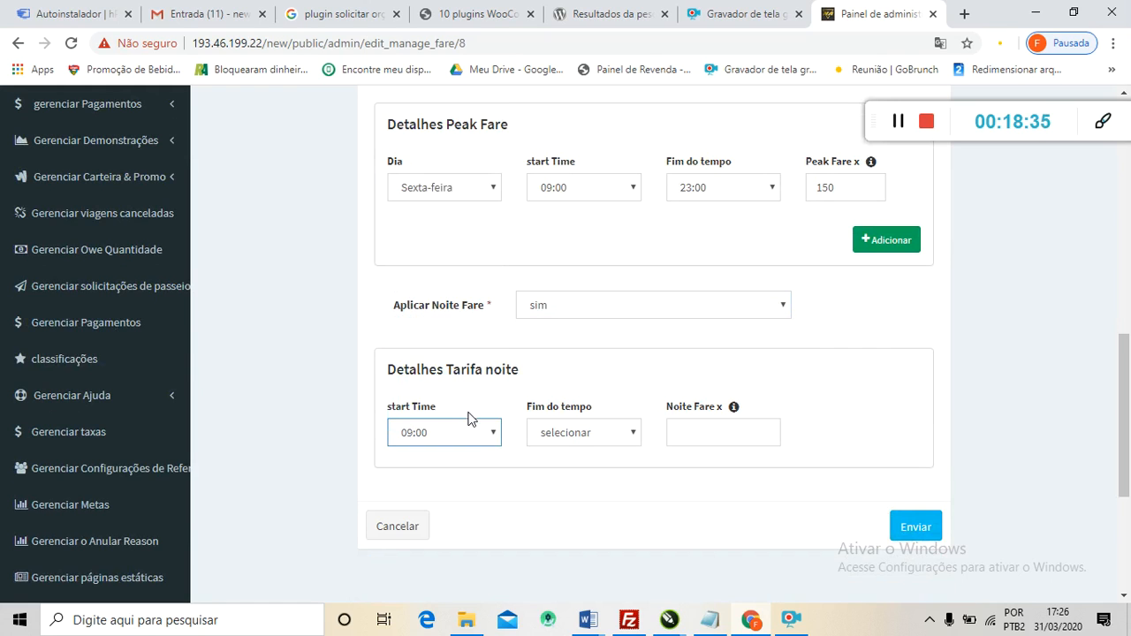
pyautogui.click(633, 433)
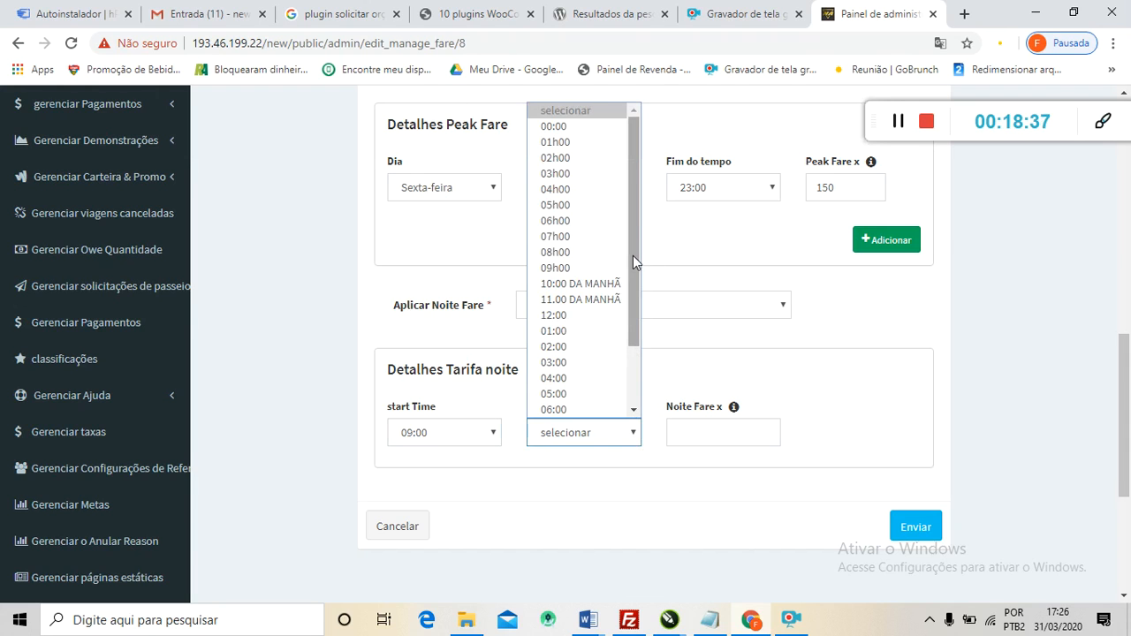
pyautogui.click(594, 205)
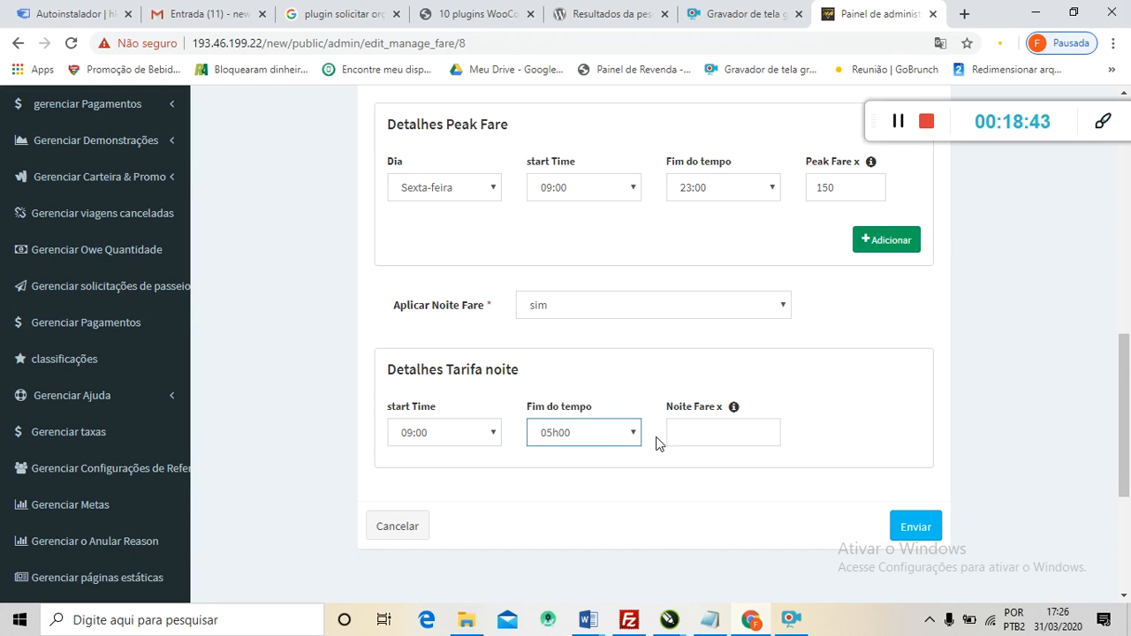
# Enter 130 as the night fare multiplier and check the field's explanation.
pyautogui.click(686, 433)
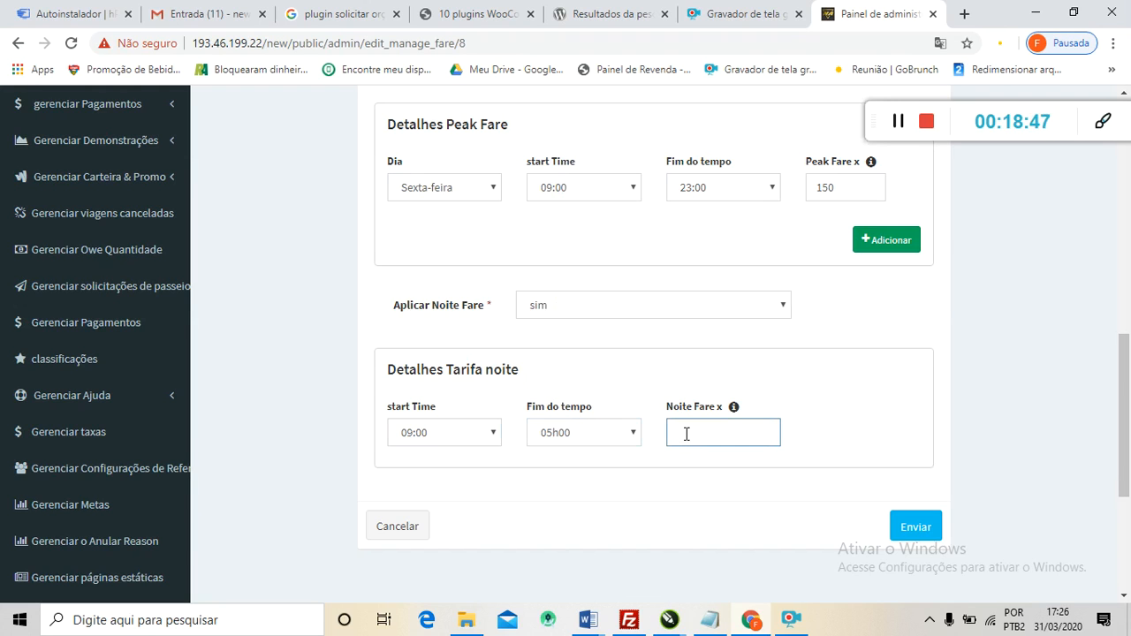
pyautogui.write('130')
pyautogui.moveTo(733, 414)
# Change the fare's vehicle name to Taxi Pet, review the form and cancel the fare edit.
pyautogui.scroll(9, 559, 340)
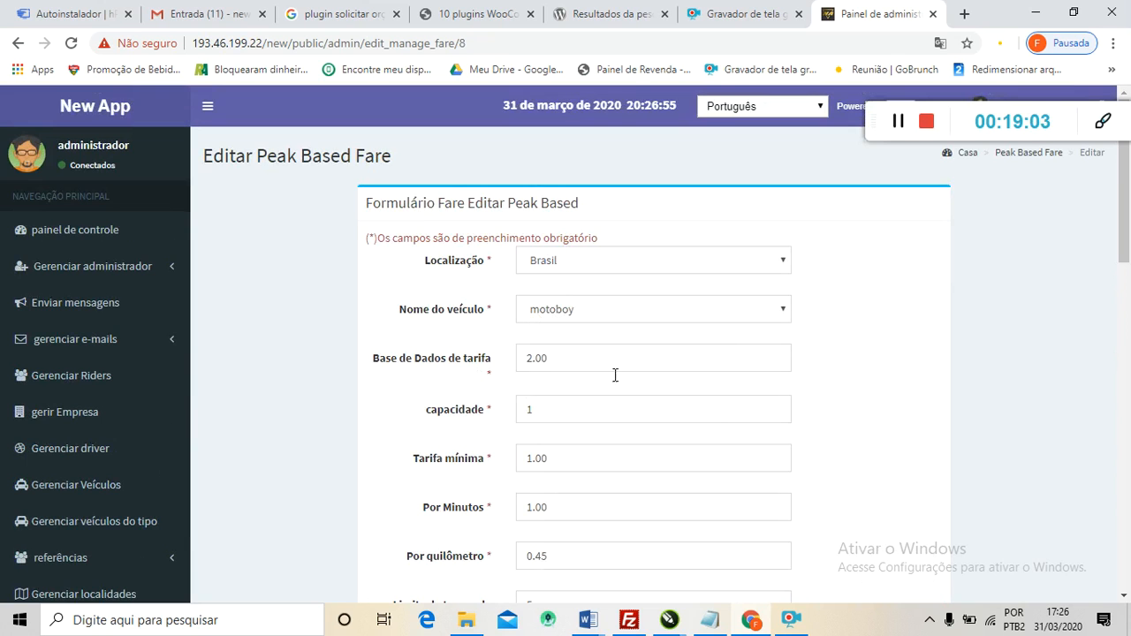
pyautogui.scroll(-10, 615, 374)
pyautogui.scroll(10, 865, 384)
pyautogui.click(775, 319)
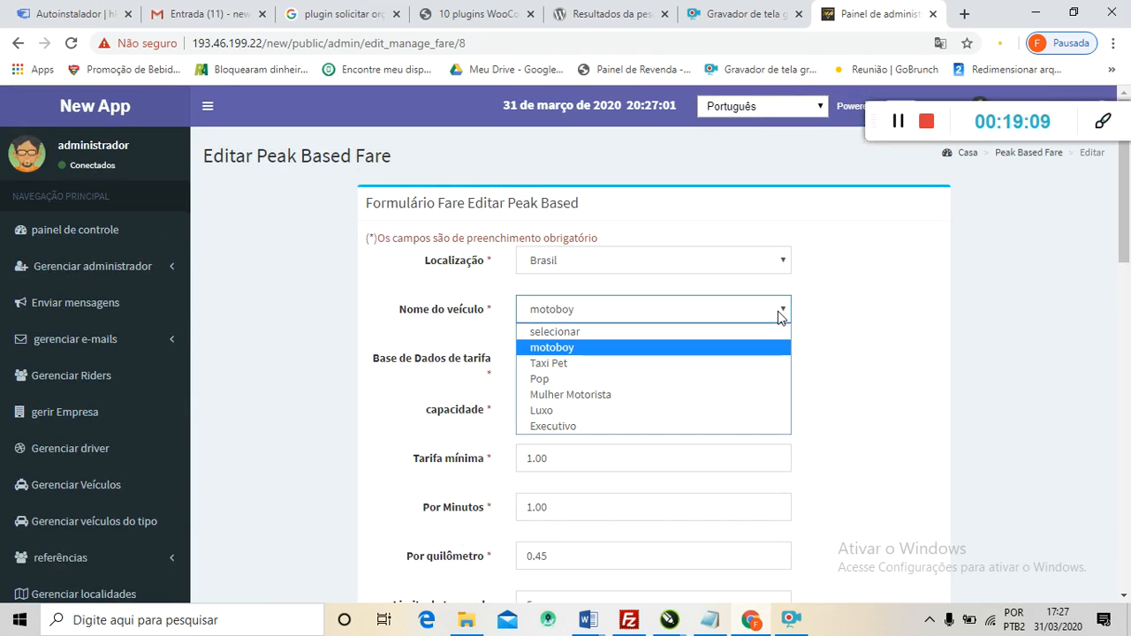
pyautogui.click(693, 363)
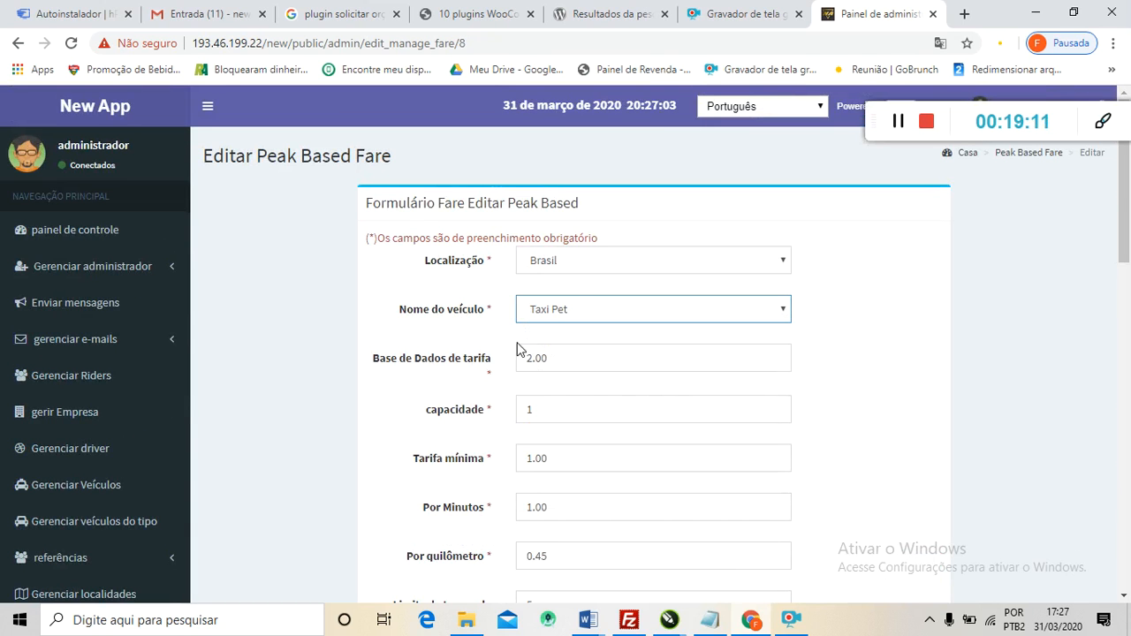
pyautogui.scroll(-4, 530, 345)
pyautogui.scroll(-6, 530, 415)
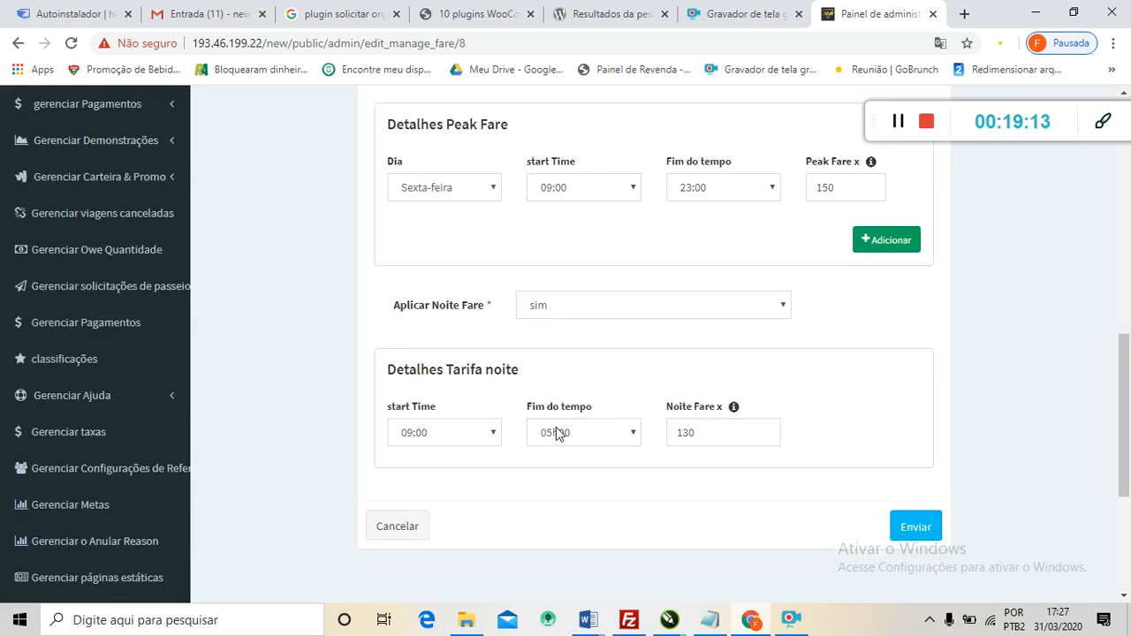
pyautogui.click(393, 375)
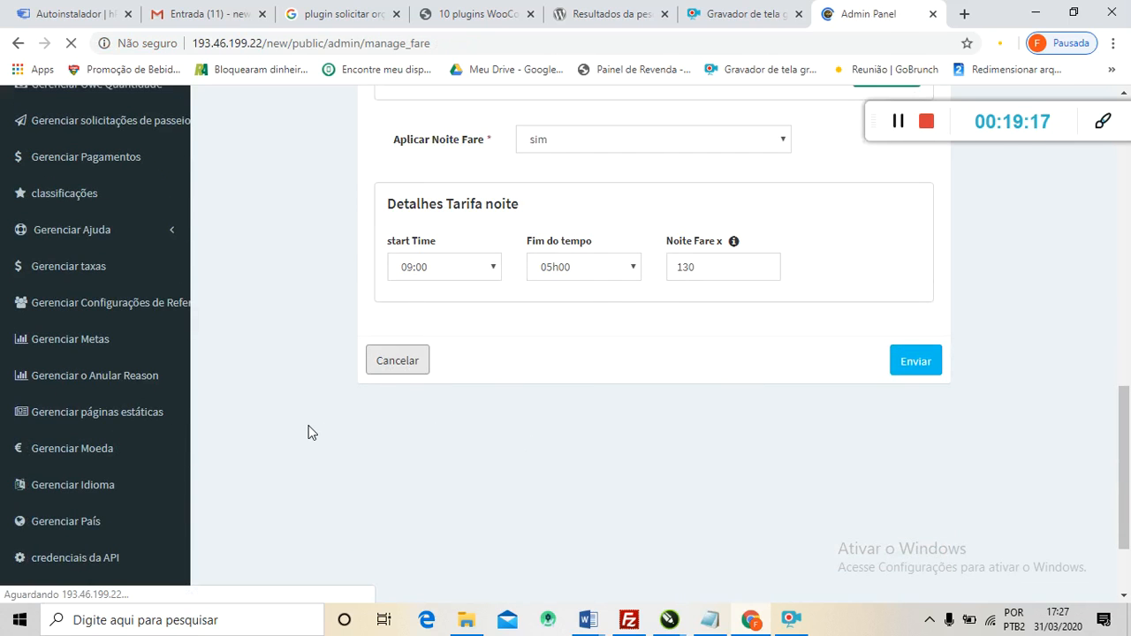
# Examine the fare list's location and vehicle combinations and the remaining navigation entries of the admin panel.
pyautogui.scroll(-3, 521, 309)
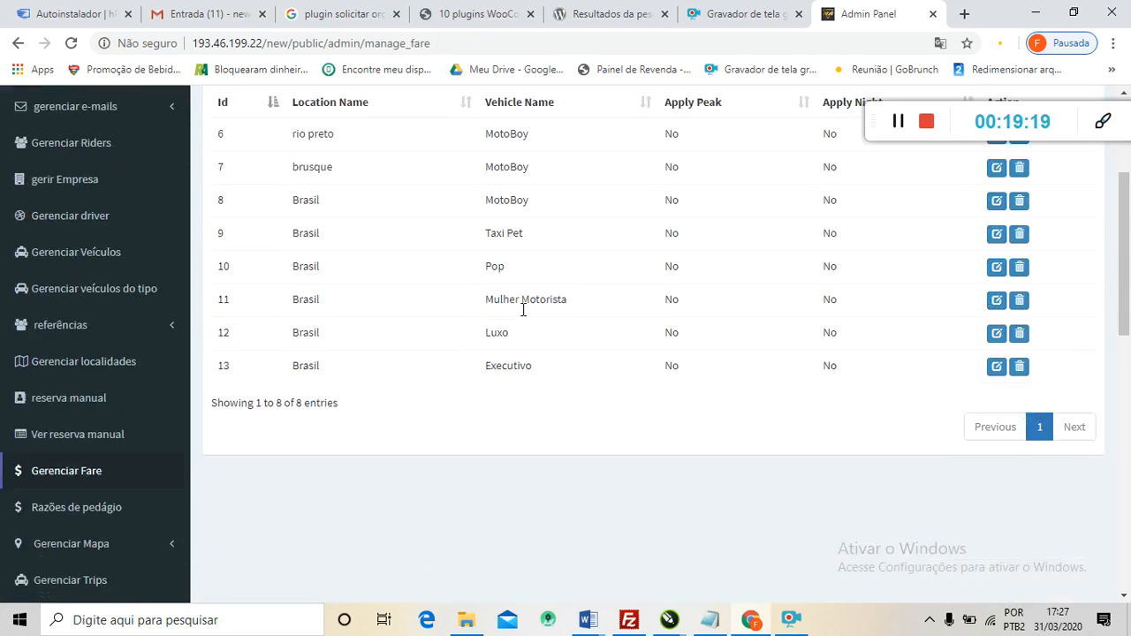
pyautogui.scroll(2, 523, 309)
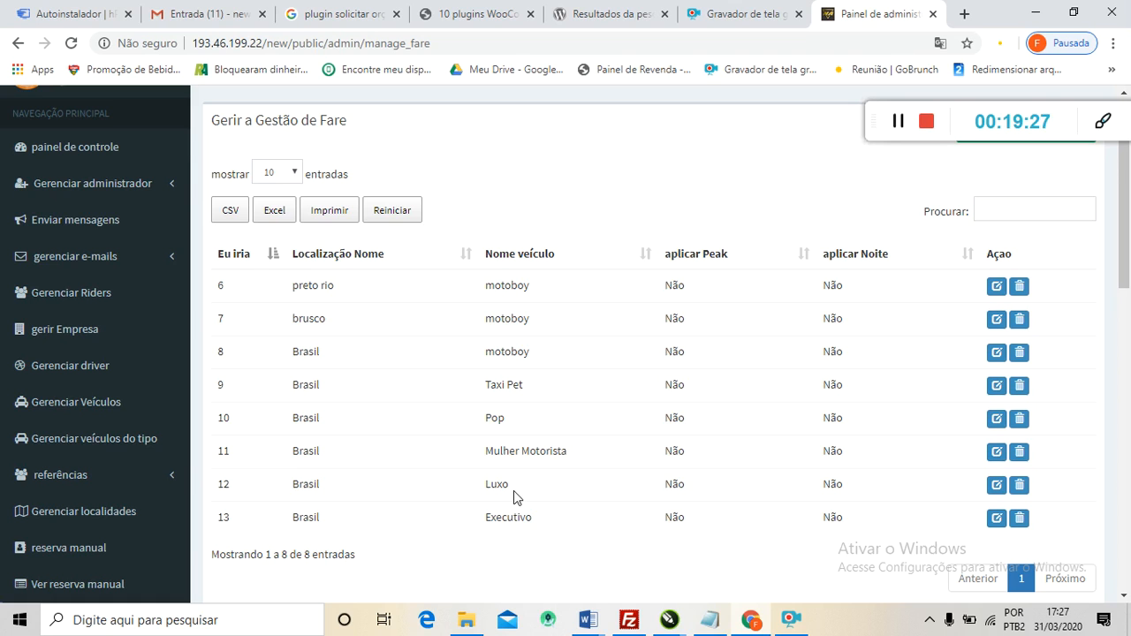
pyautogui.scroll(-2, 530, 407)
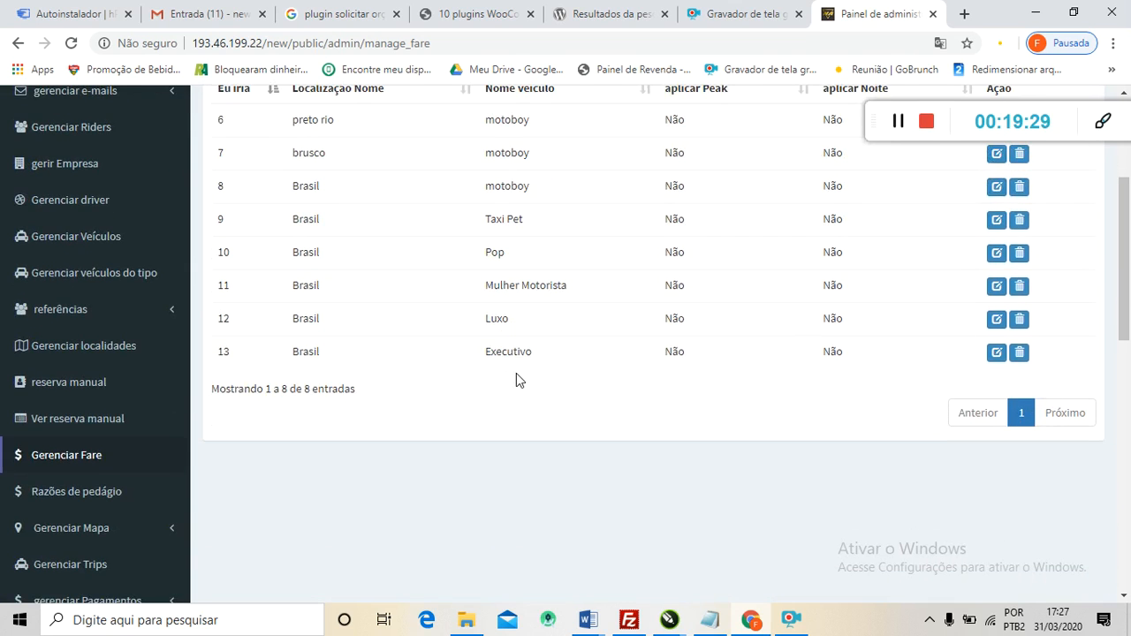
pyautogui.scroll(-2, 220, 424)
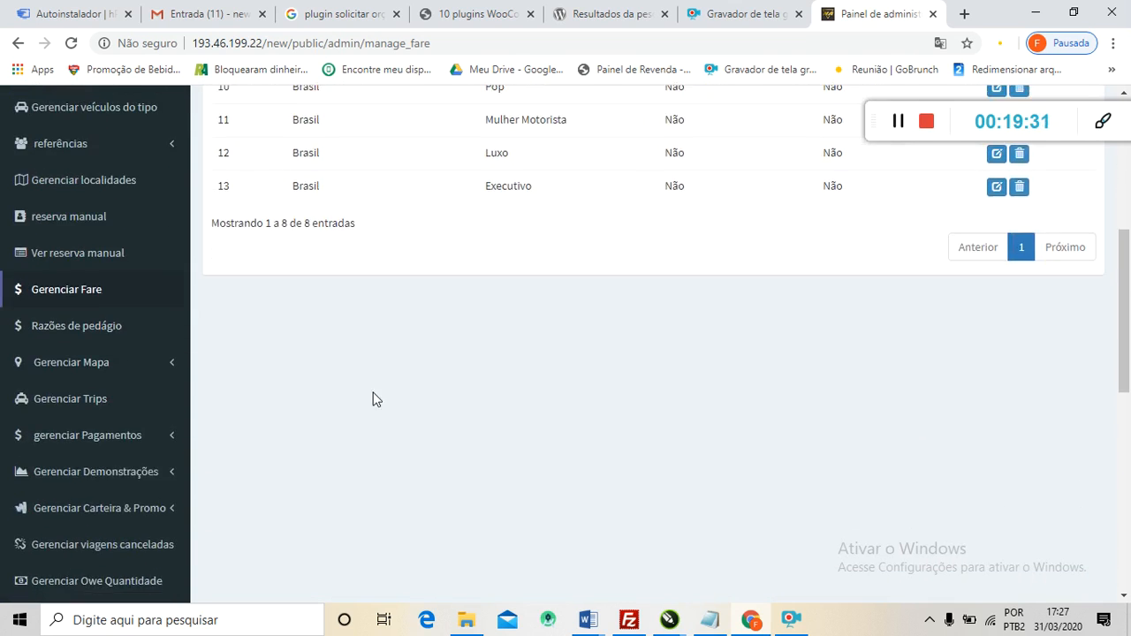
pyautogui.scroll(-5, 512, 309)
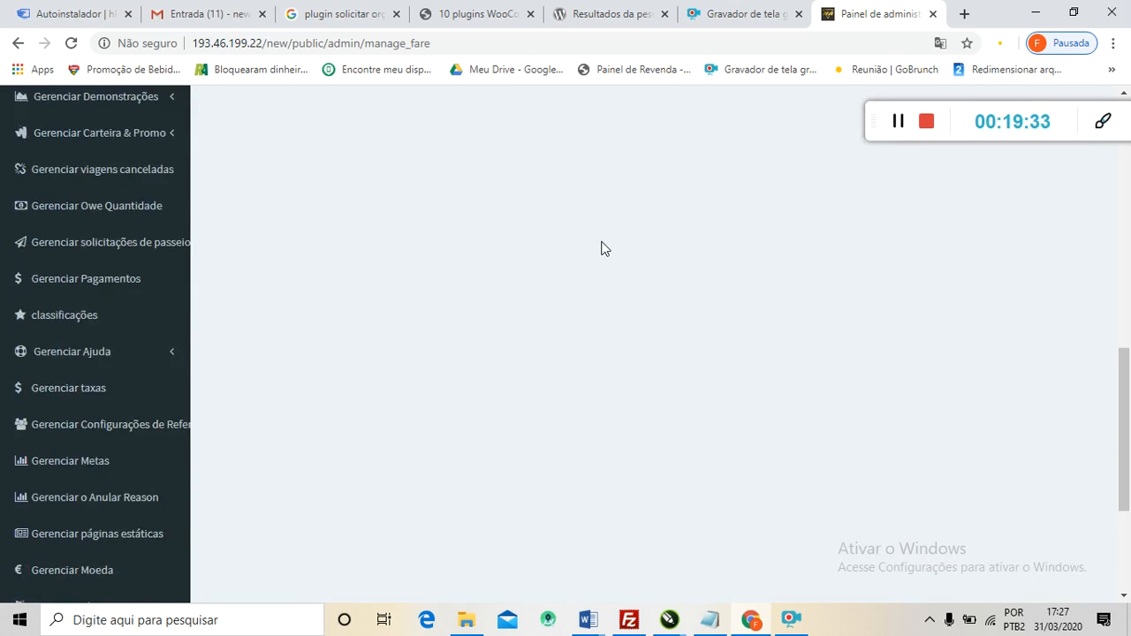
pyautogui.scroll(-1, 601, 248)
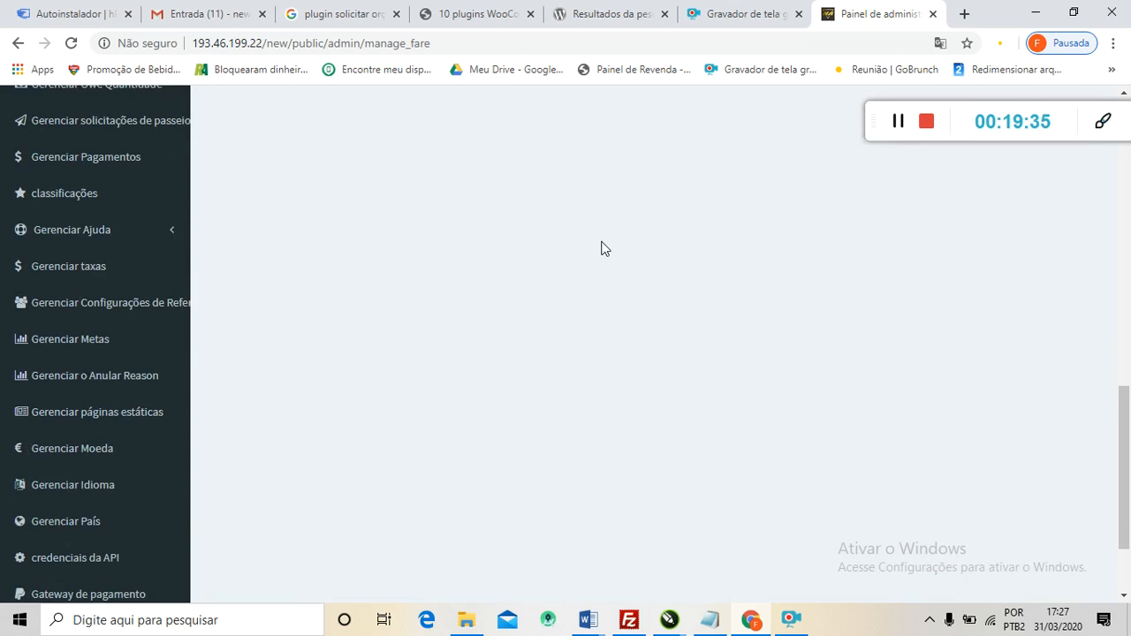
pyautogui.scroll(8, 601, 248)
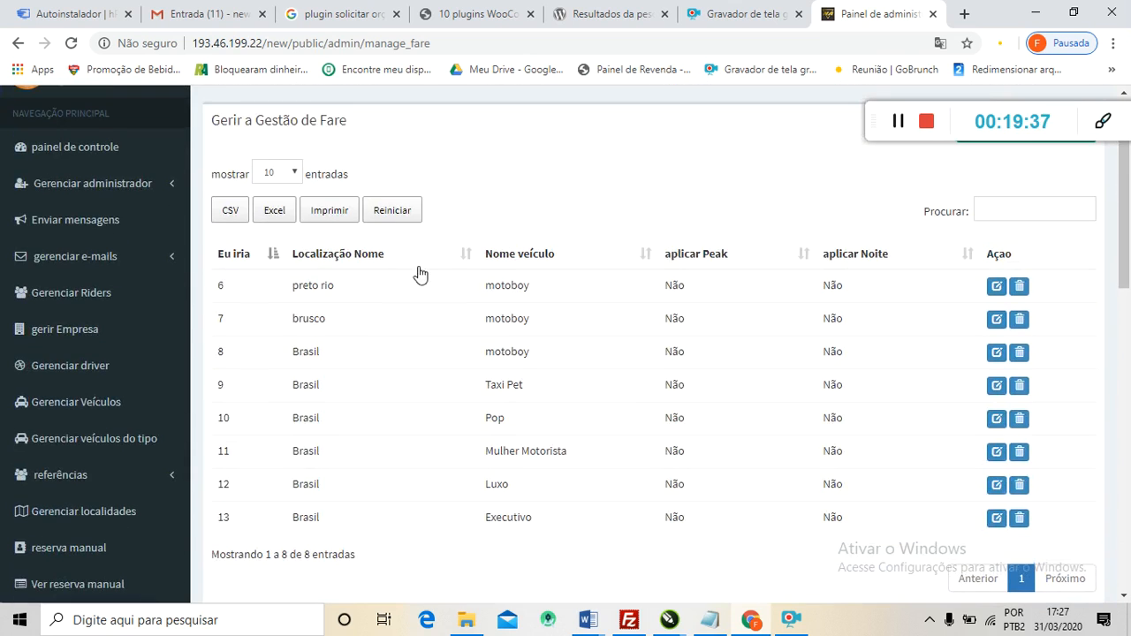
pyautogui.scroll(1, 307, 337)
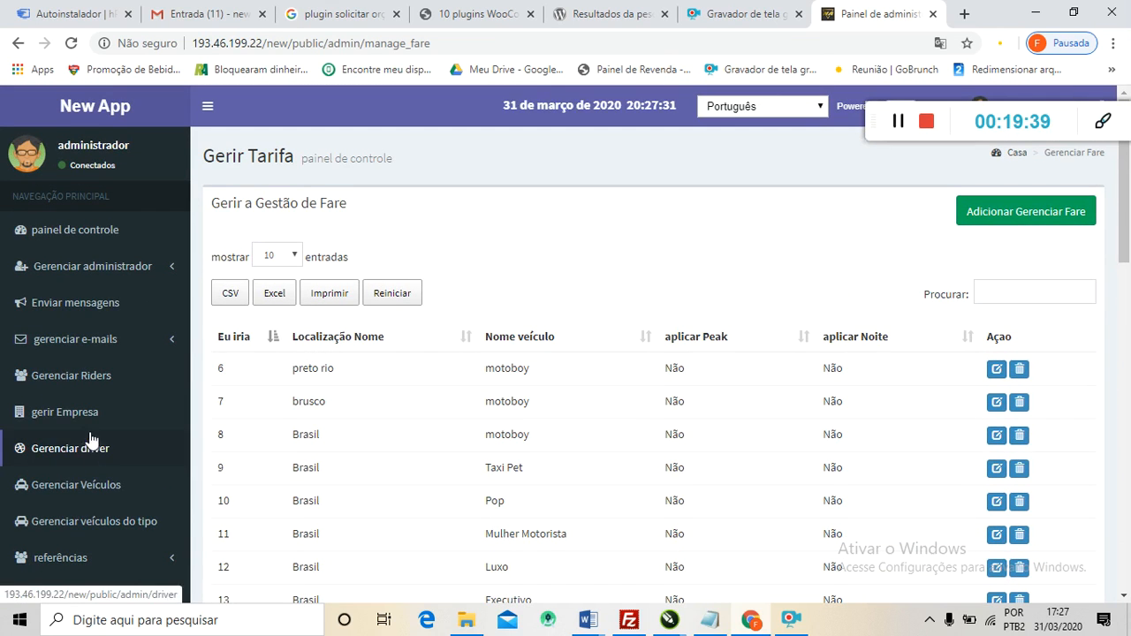
pyautogui.scroll(-1, 88, 380)
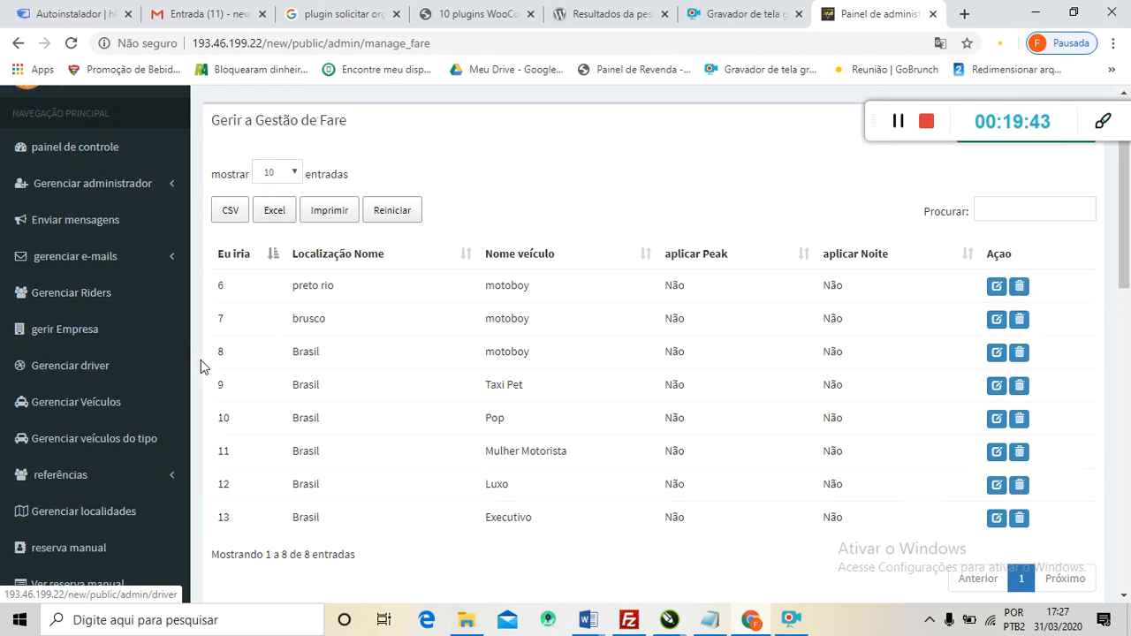
# Open the pending driver's record from the driver list and review its contact, status, address and driving licence photo fields.
pyautogui.click(93, 369)
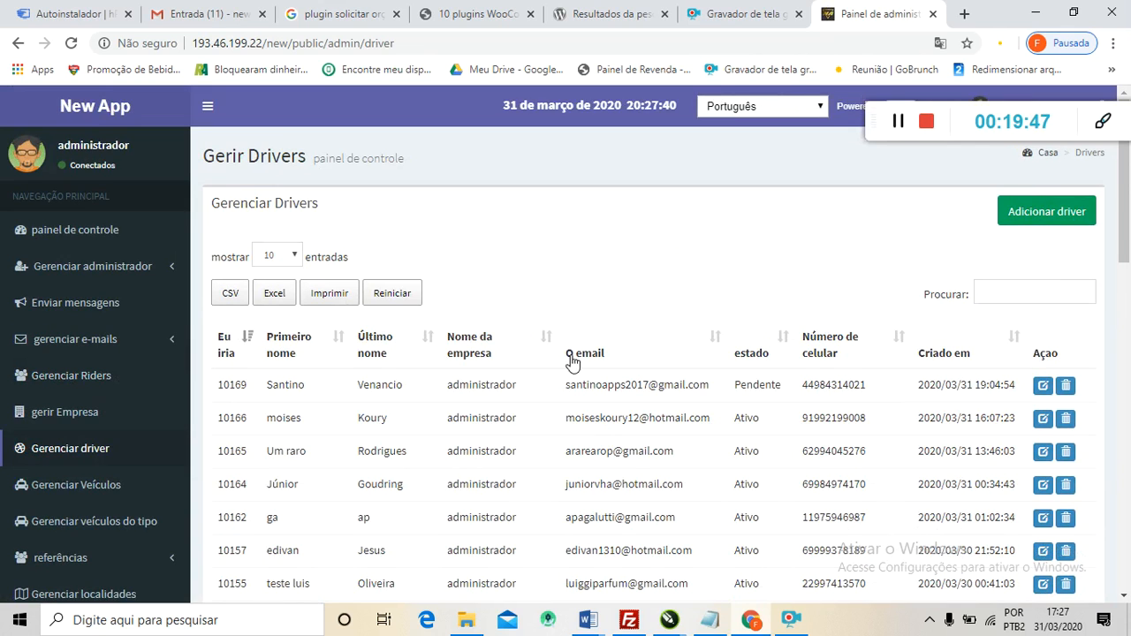
pyautogui.click(1042, 389)
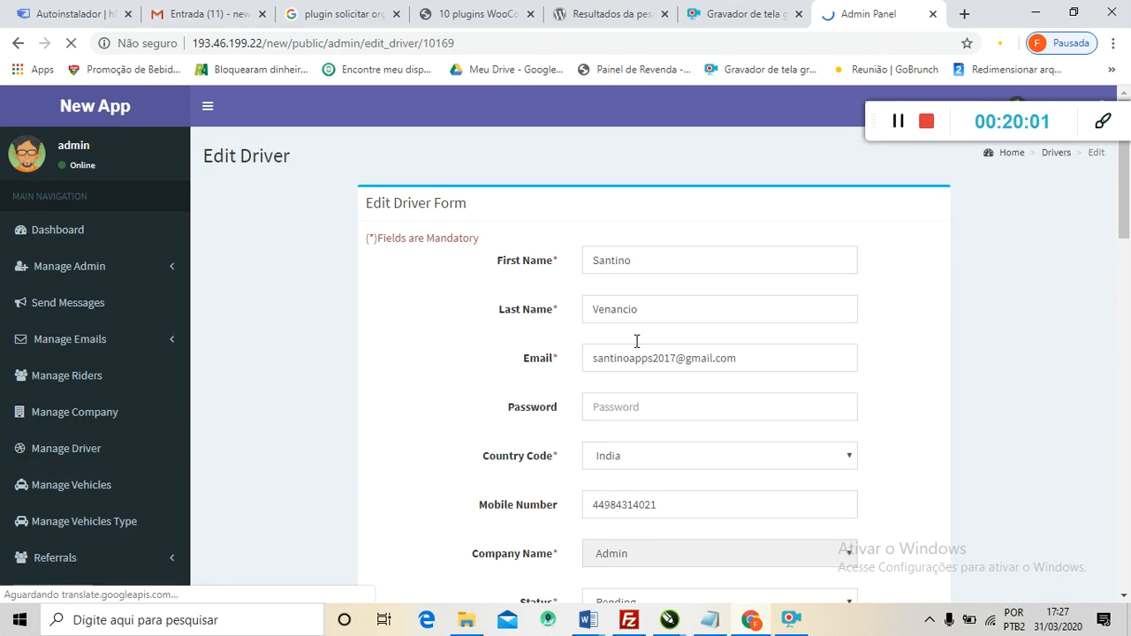
pyautogui.scroll(-2, 707, 300)
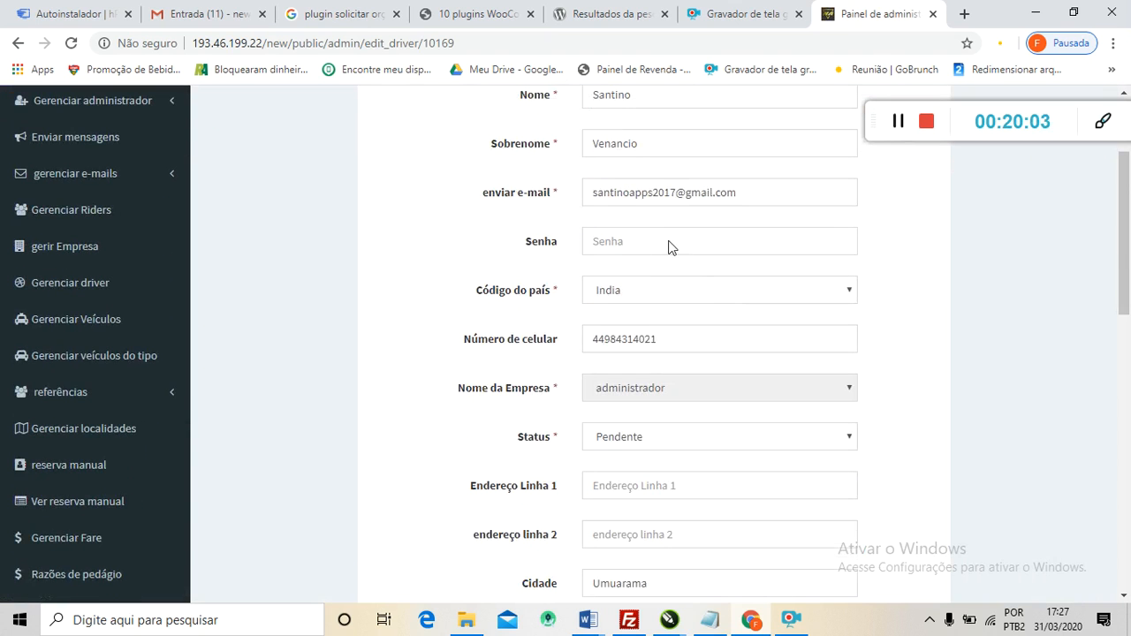
pyautogui.scroll(-1, 647, 324)
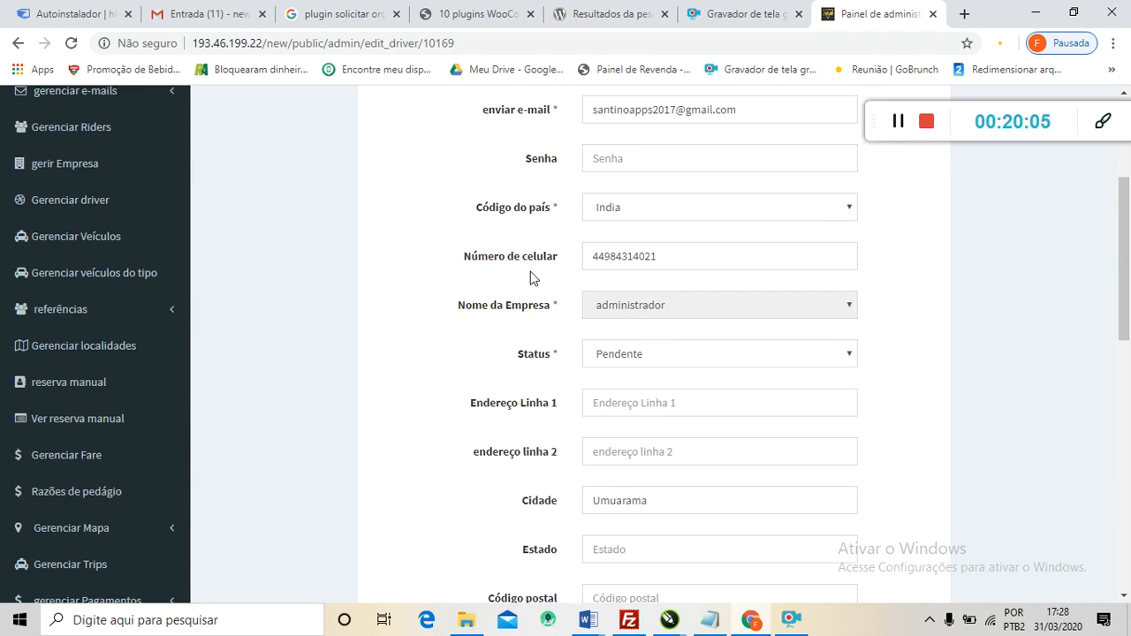
pyautogui.scroll(-1, 593, 261)
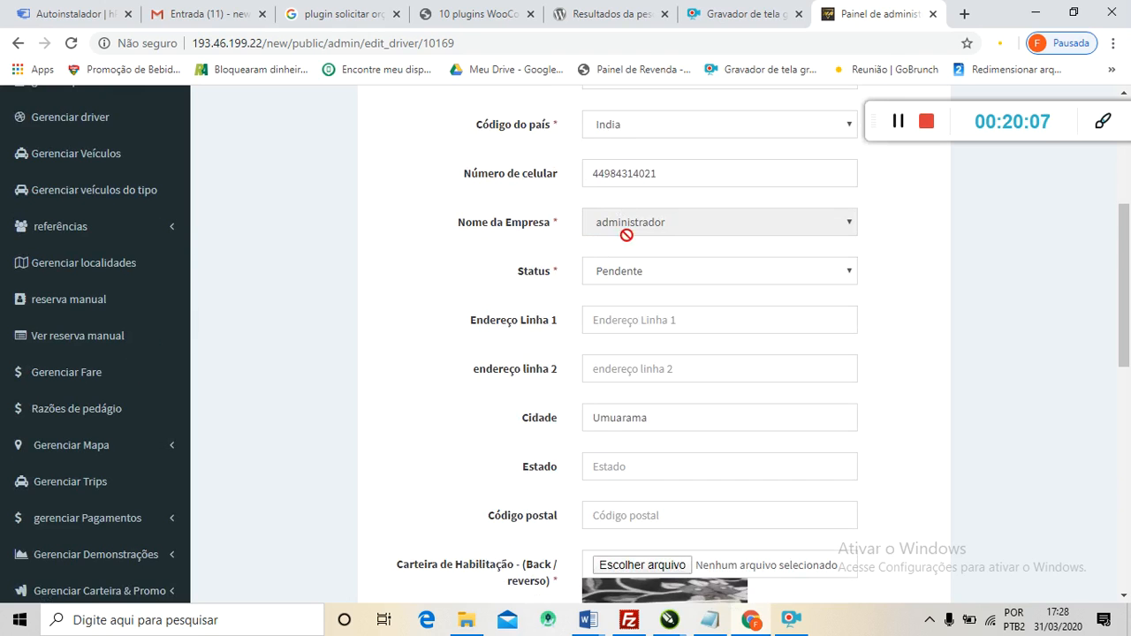
pyautogui.scroll(-1, 618, 237)
pyautogui.scroll(-4, 633, 241)
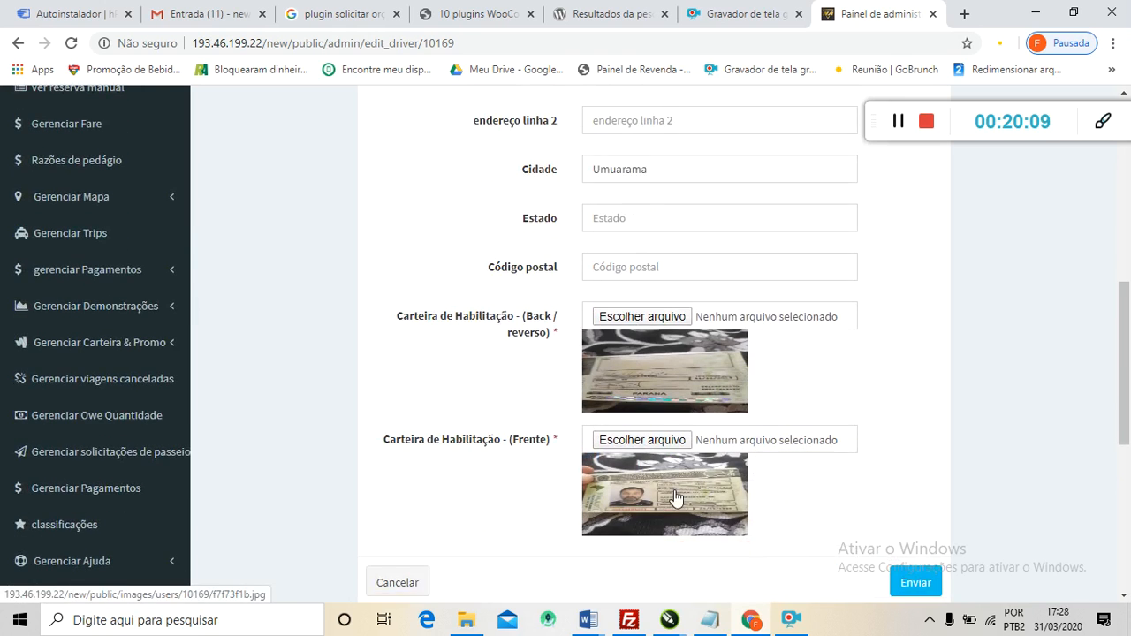
pyautogui.scroll(1, 638, 331)
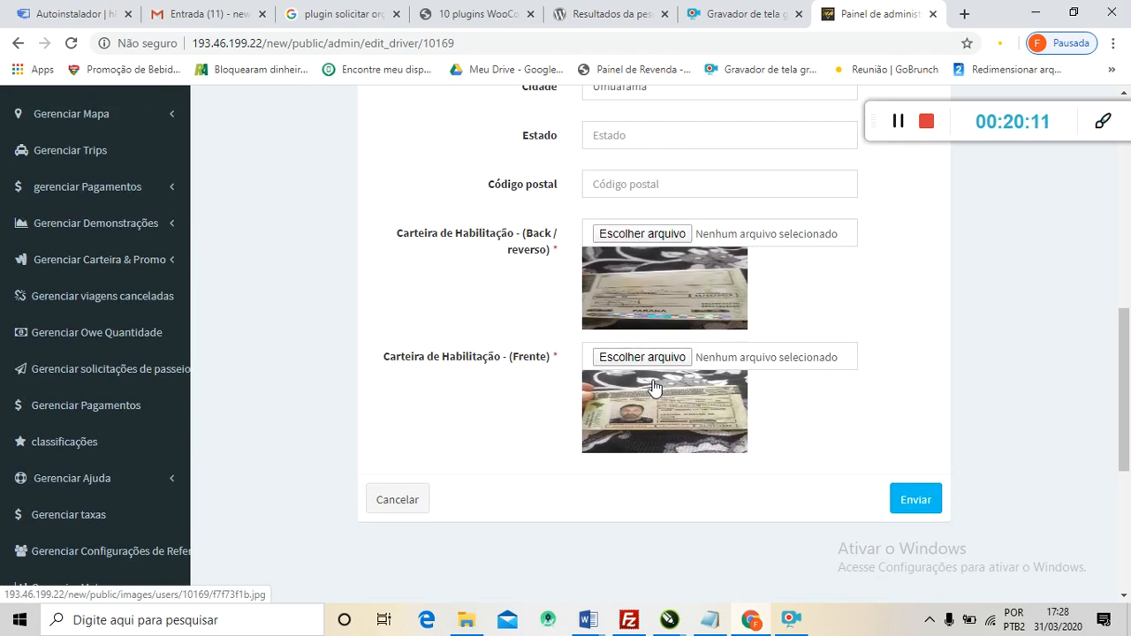
pyautogui.scroll(2, 643, 395)
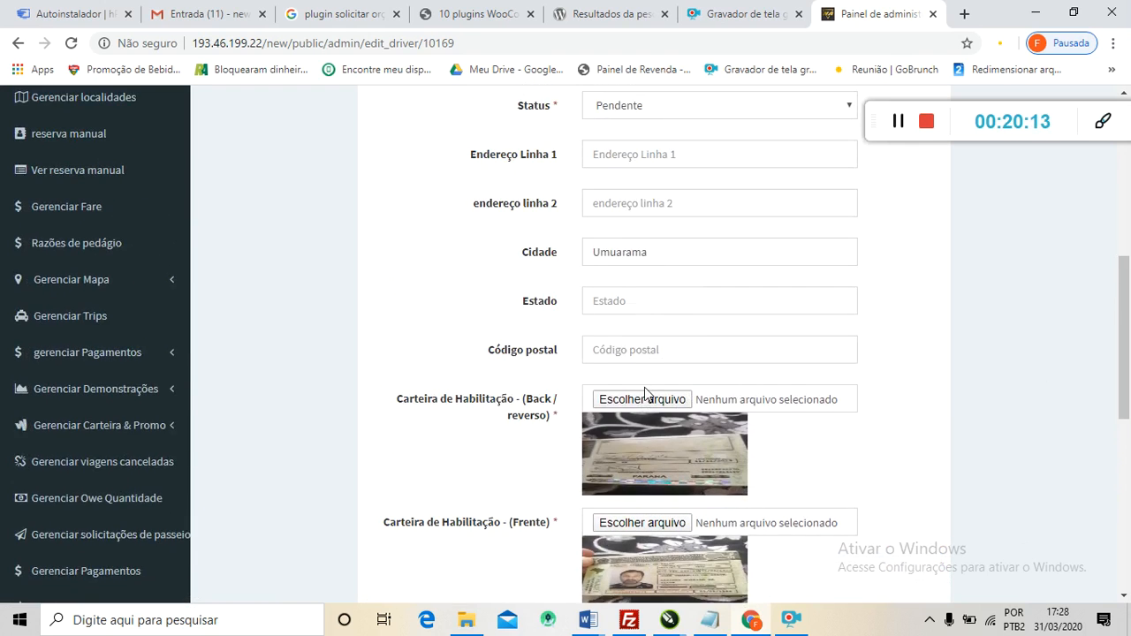
# Set the pending driver's status to Ativo, submit the form and check the driver list.
pyautogui.scroll(1, 644, 393)
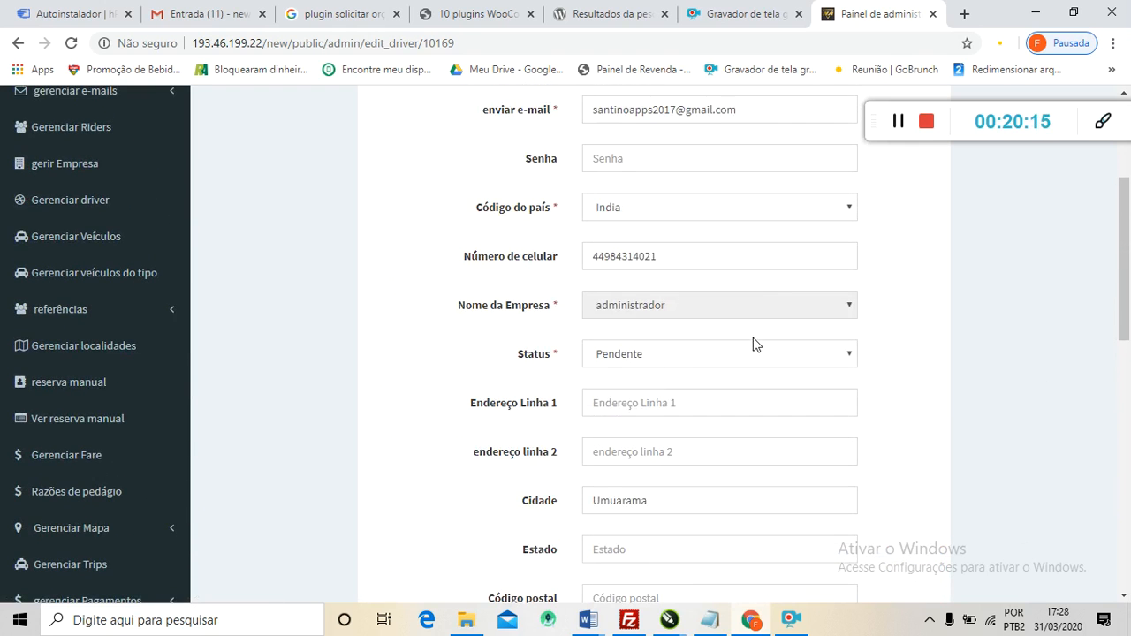
pyautogui.click(842, 351)
pyautogui.click(763, 397)
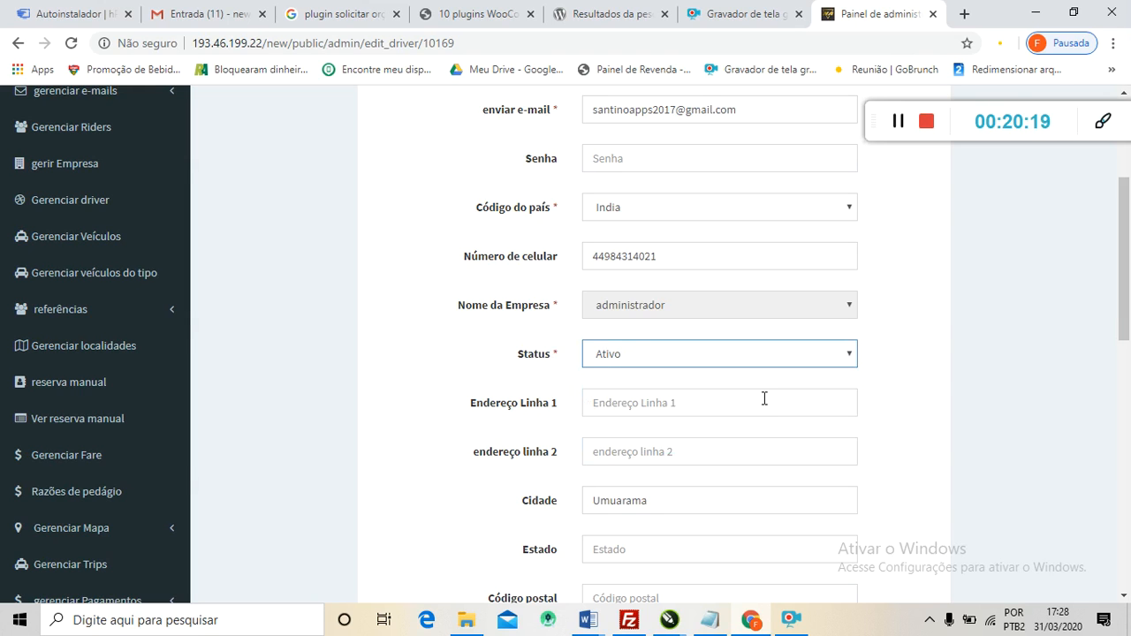
pyautogui.scroll(-6, 764, 398)
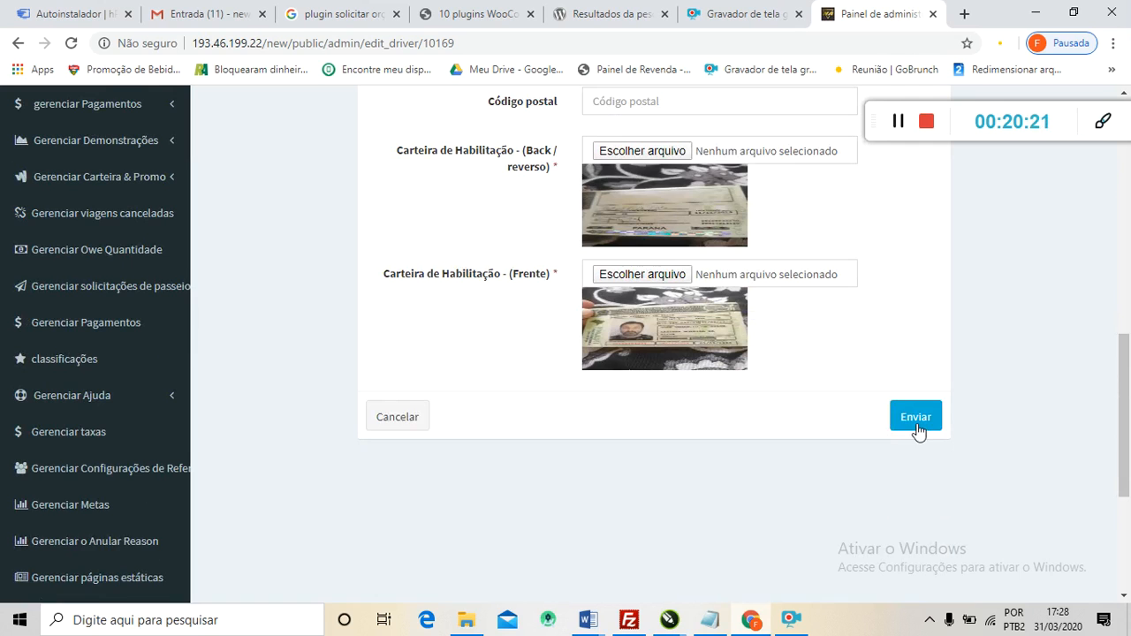
pyautogui.click(910, 417)
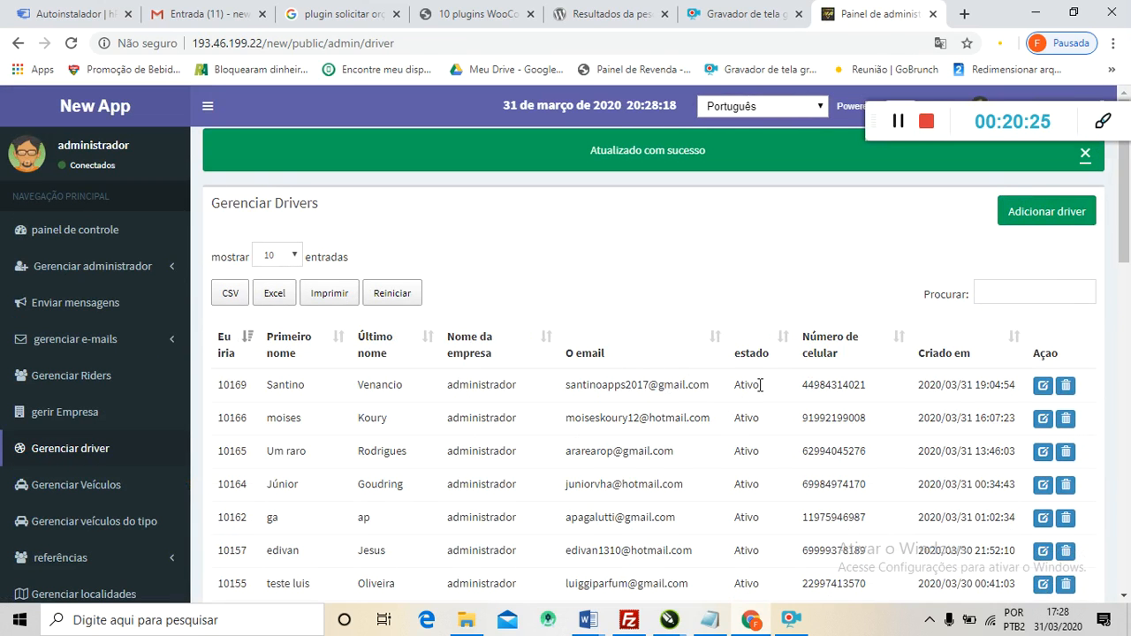
pyautogui.scroll(-2, 366, 399)
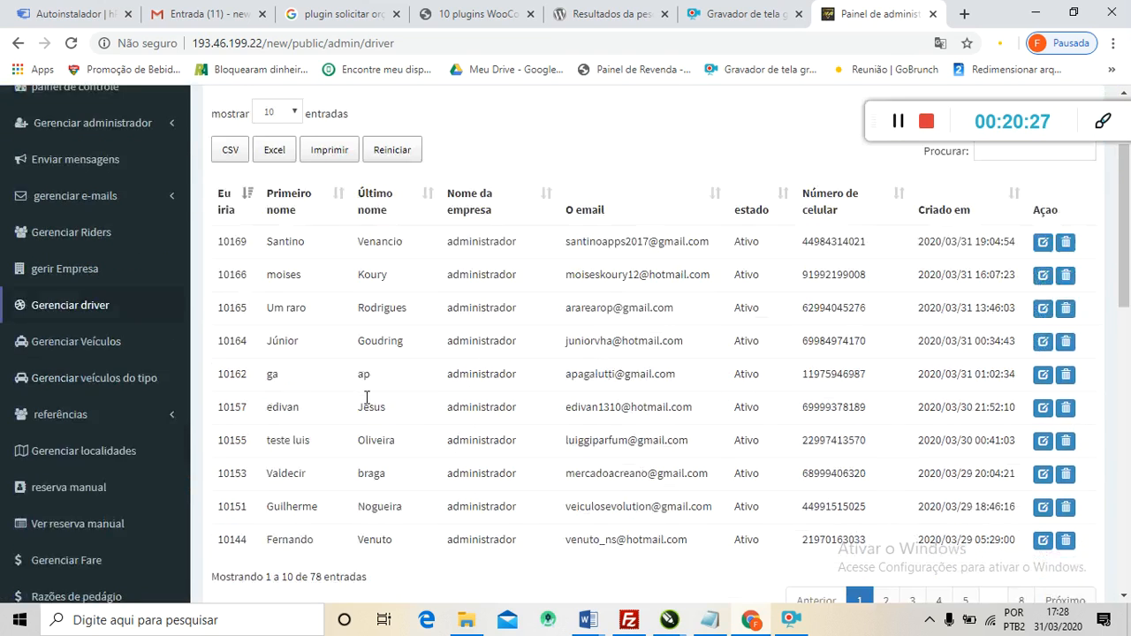
# Open the Gerenciar taxas page with the rider and driver service fee settings.
pyautogui.scroll(-5, 344, 335)
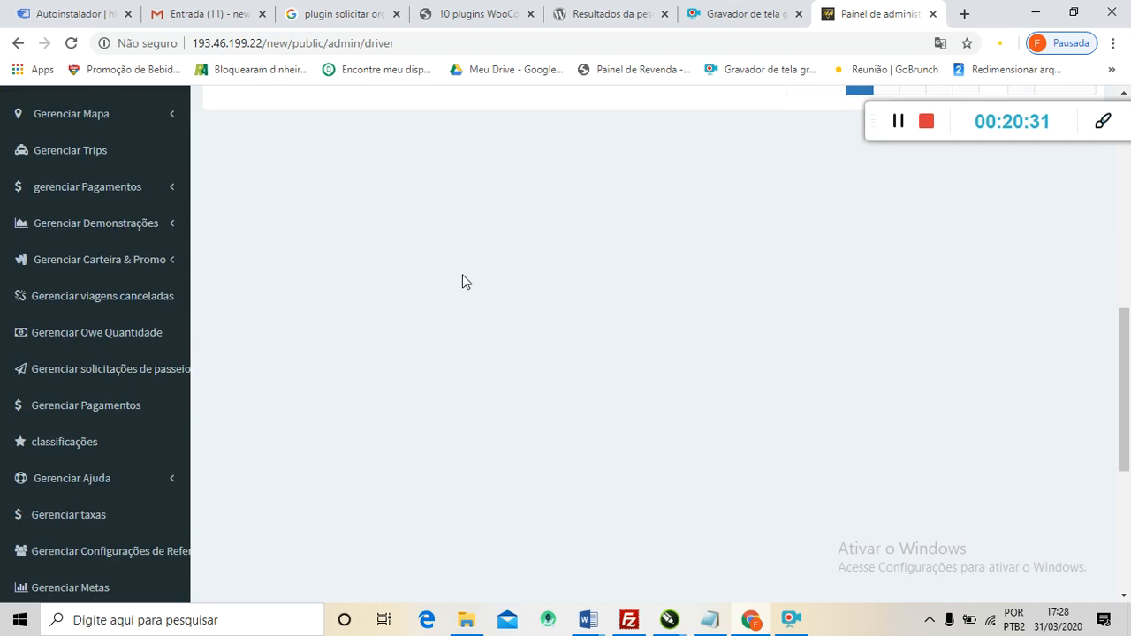
pyautogui.scroll(-4, 357, 287)
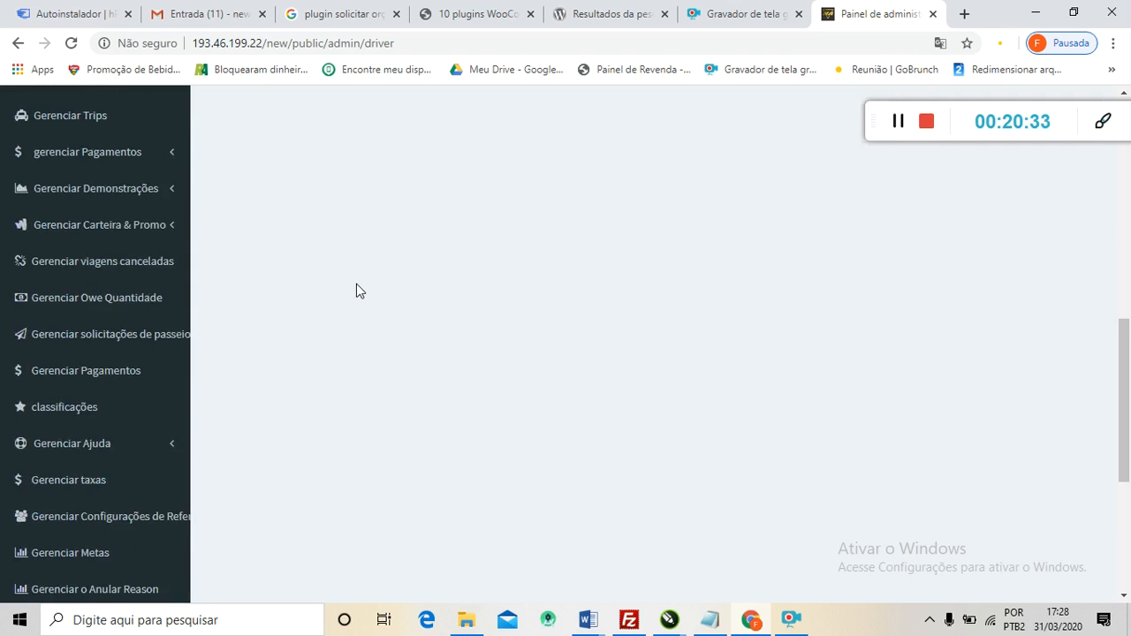
pyautogui.scroll(-3, 365, 280)
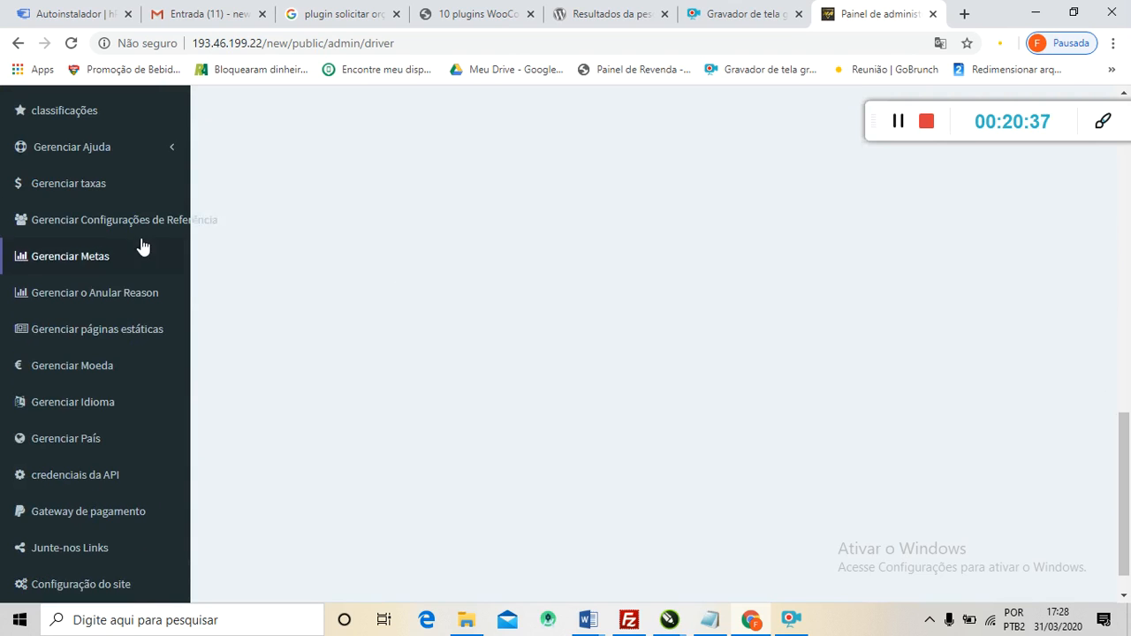
pyautogui.click(98, 192)
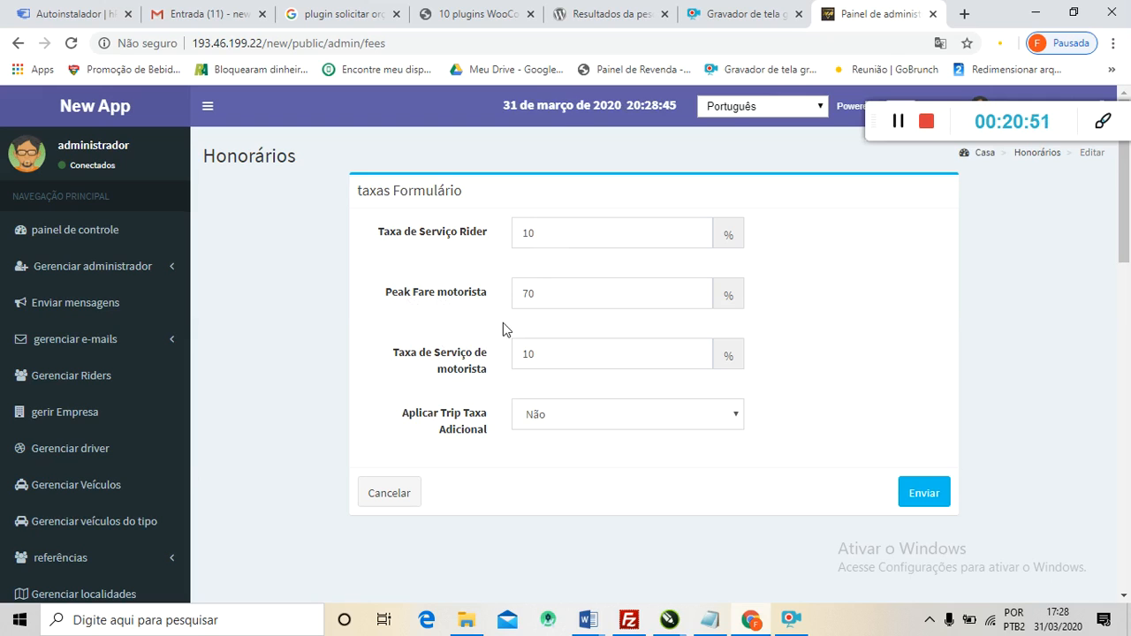
# Re-enter the driver's Peak Fare percentage as 70 and set Aplicar Trip Taxa Adicional to sim.
pyautogui.click(527, 293)
pyautogui.press('BackSpace')
pyautogui.write('7')
pyautogui.click(727, 413)
pyautogui.click(690, 442)
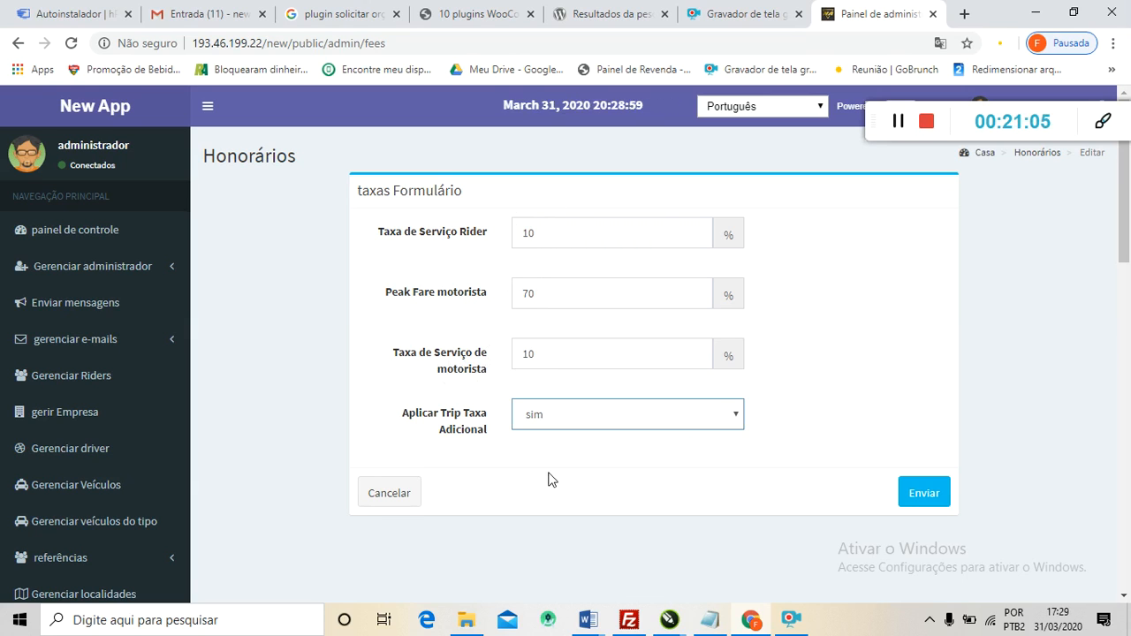
# Examine the admin panel's navigation entries from vehicle management down to the site configuration.
pyautogui.scroll(-4, 633, 415)
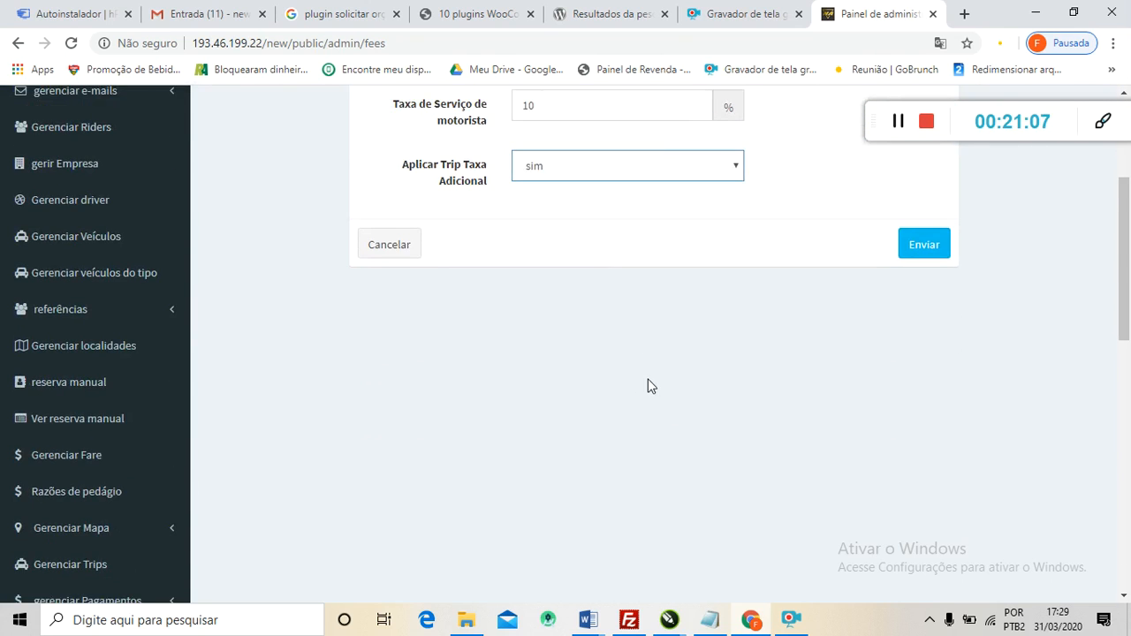
pyautogui.scroll(2, 449, 409)
pyautogui.scroll(-6, 221, 447)
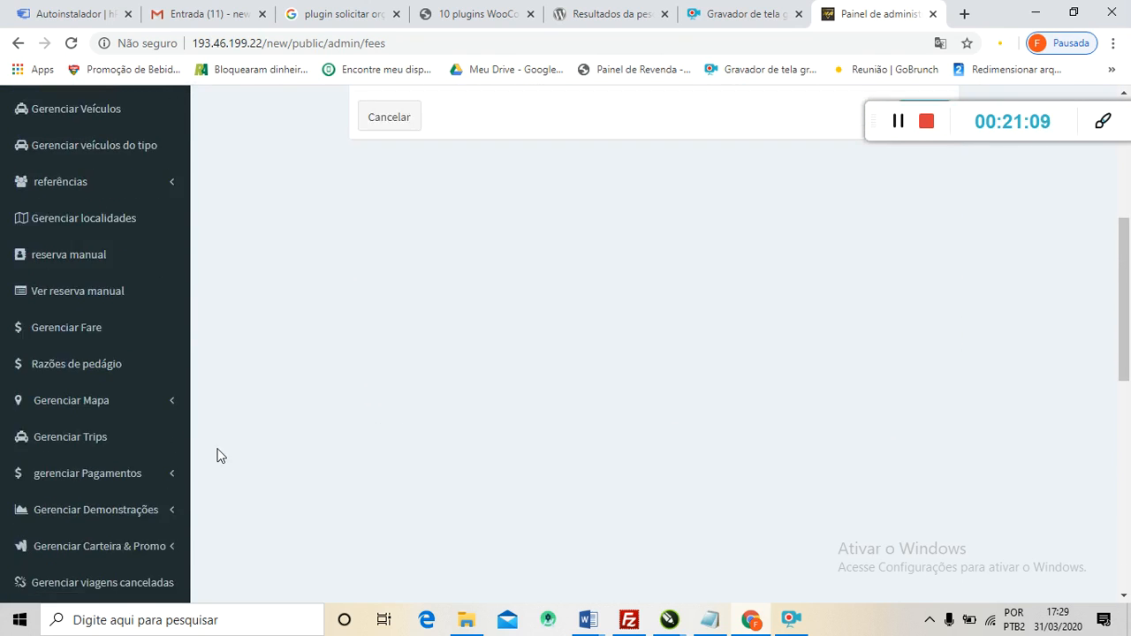
pyautogui.scroll(-2, 126, 478)
pyautogui.scroll(7, 109, 348)
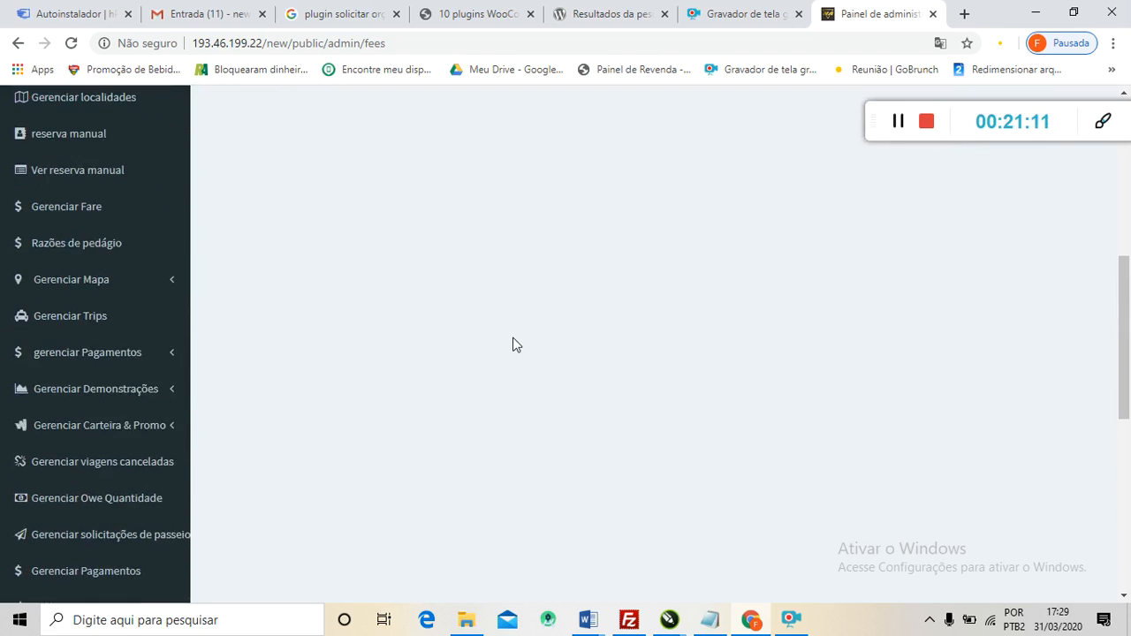
pyautogui.scroll(2, 532, 308)
pyautogui.scroll(-9, 405, 358)
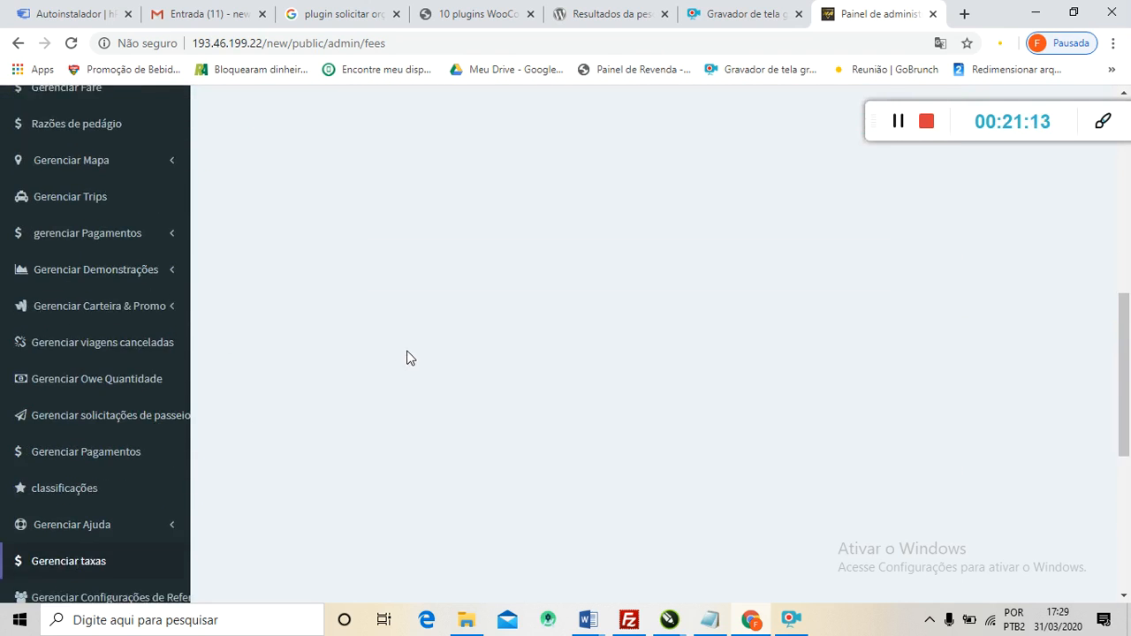
pyautogui.scroll(-4, 465, 333)
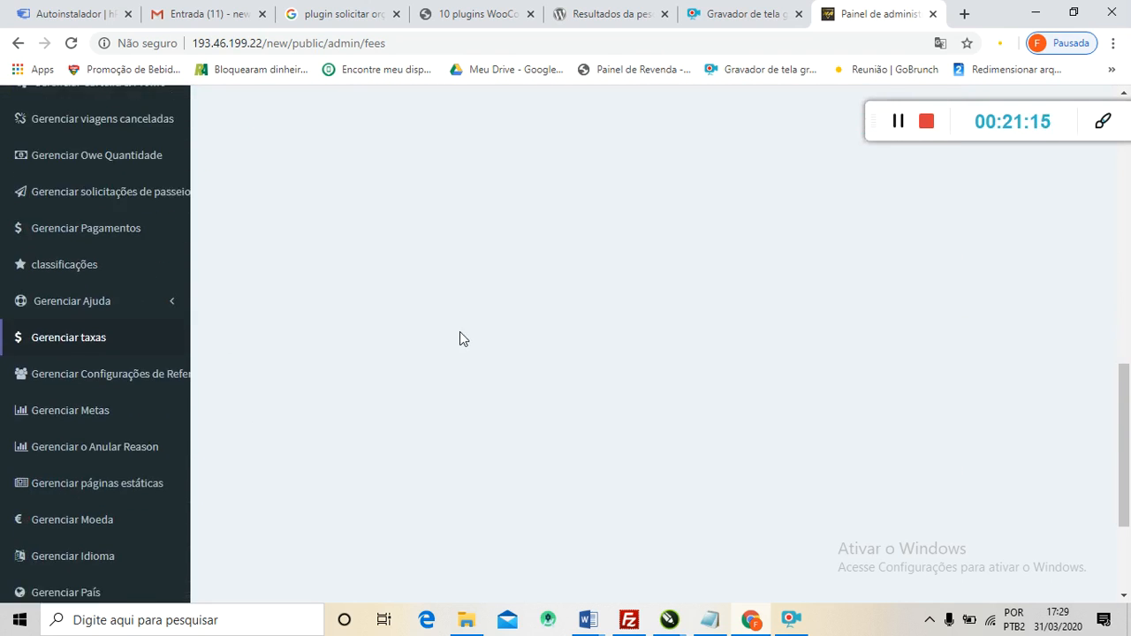
pyautogui.scroll(-1, 304, 332)
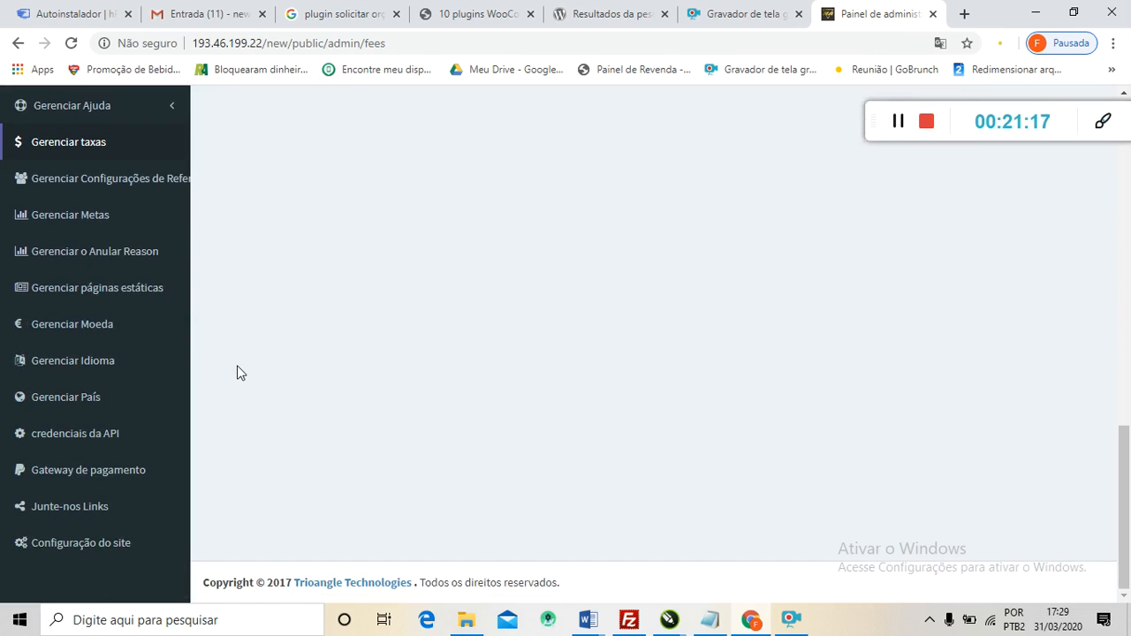
pyautogui.scroll(2, 326, 336)
pyautogui.scroll(4, 327, 339)
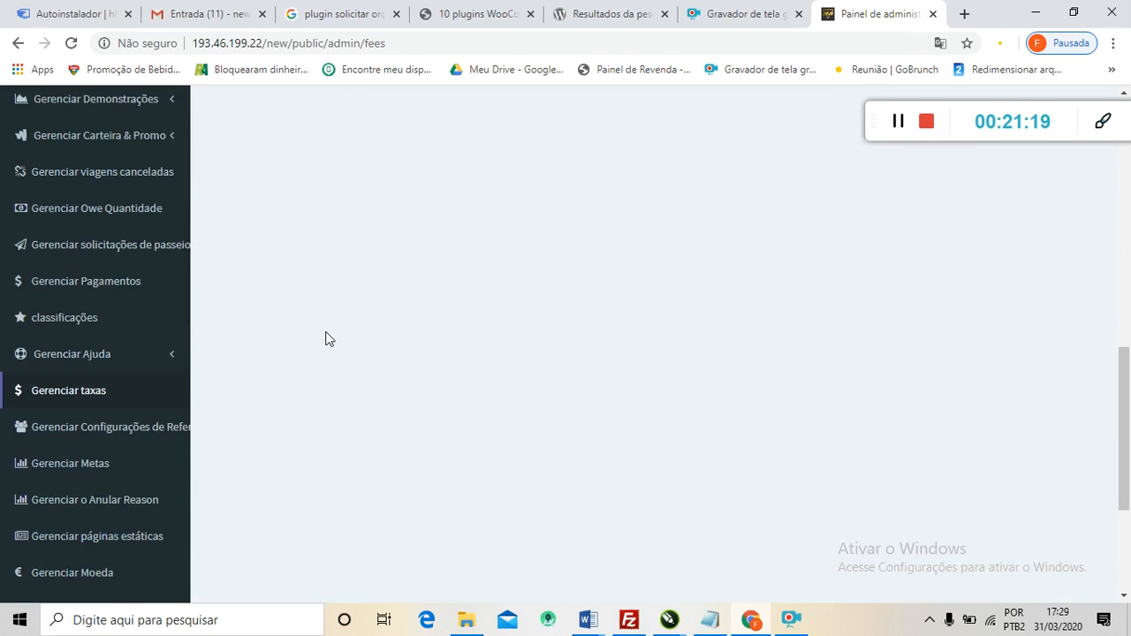
pyautogui.scroll(2, 329, 337)
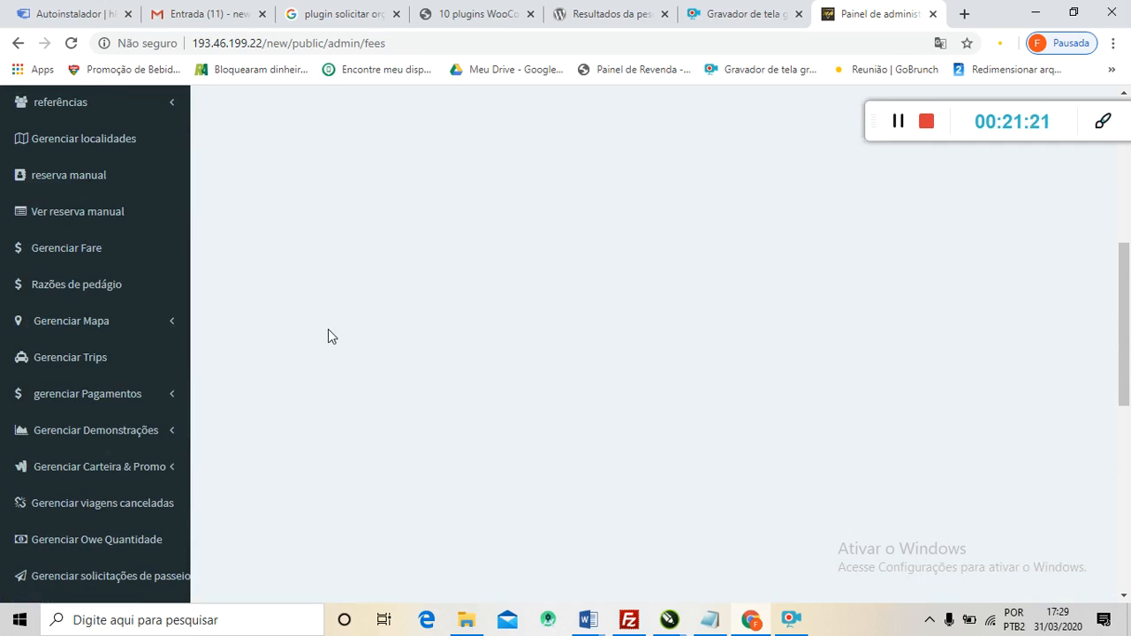
# Open the map view under Gerenciar Mapa and zoom in on the driver markers across central and southeastern Brazil.
pyautogui.click(103, 327)
pyautogui.click(69, 355)
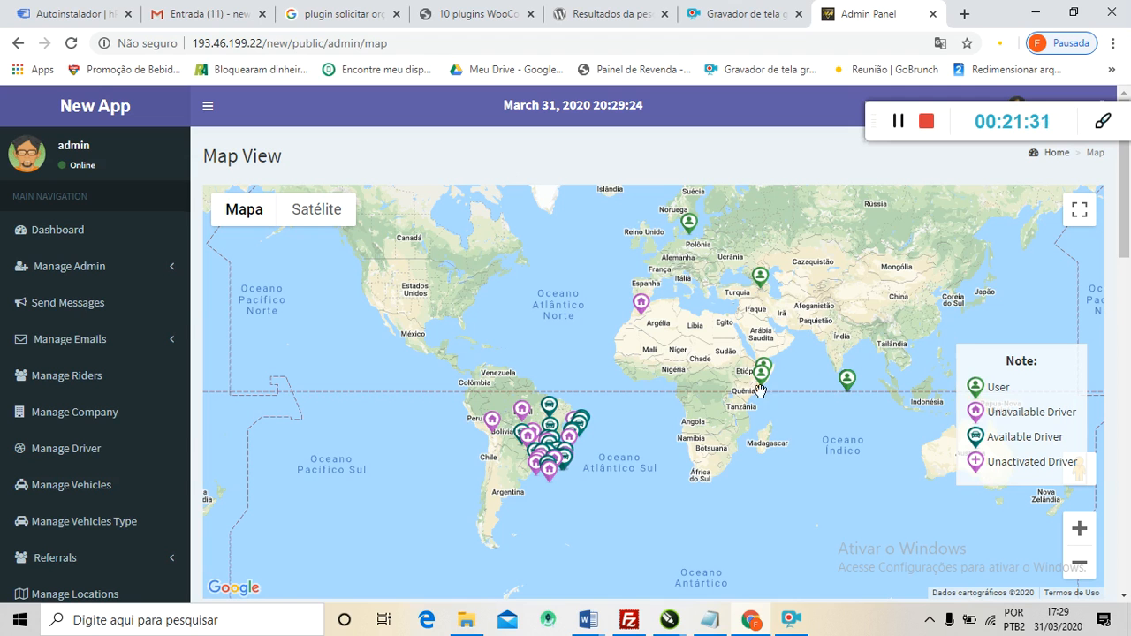
pyautogui.moveTo(531, 457); pyautogui.dragTo(585, 409)
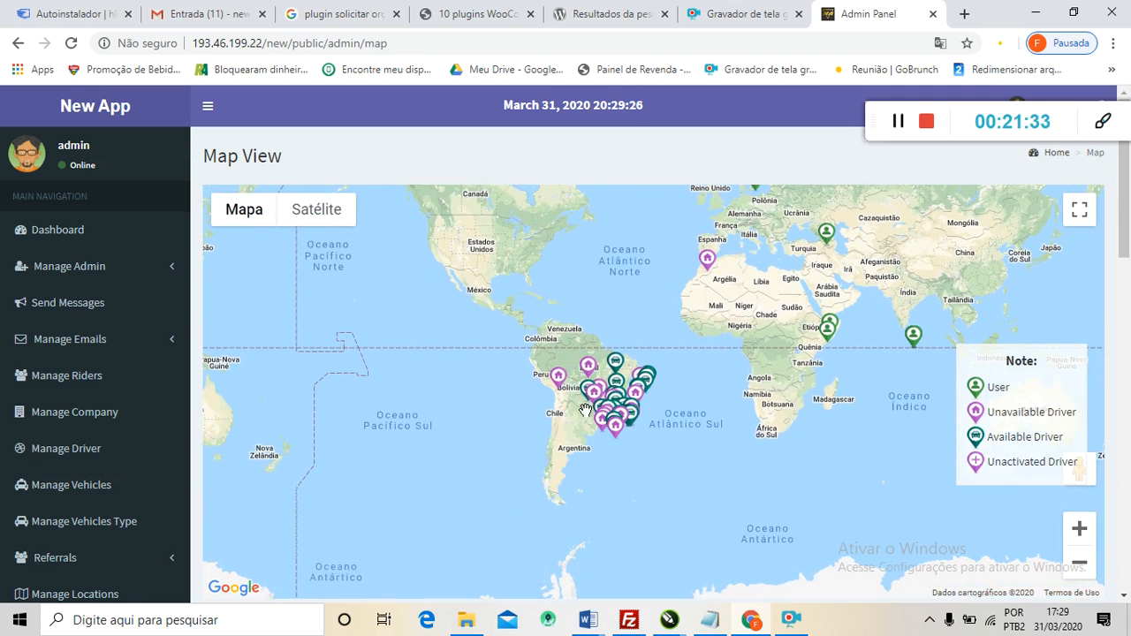
pyautogui.click(1080, 530)
pyautogui.click(1080, 530)
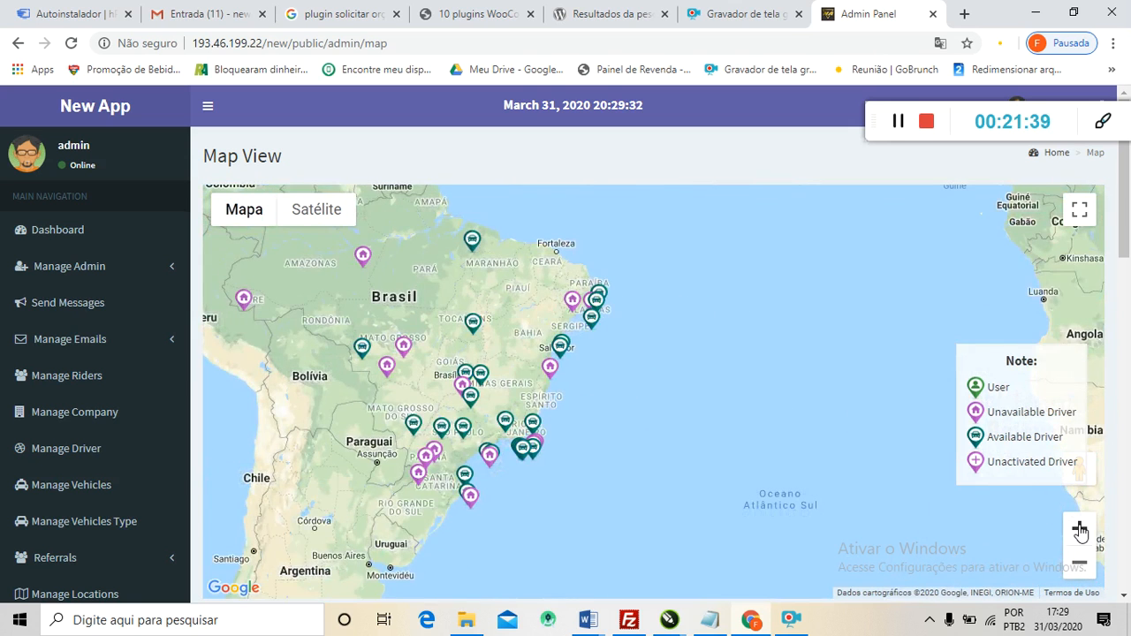
pyautogui.click(1079, 530)
pyautogui.moveTo(504, 397)
pyautogui.mouseDown()
pyautogui.moveTo(759, 378)
pyautogui.moveTo(786, 412)
pyautogui.moveTo(691, 467)
pyautogui.moveTo(698, 397)
pyautogui.moveTo(720, 412)
pyautogui.moveTo(686, 464)
pyautogui.moveTo(700, 440)
pyautogui.moveTo(797, 428)
pyautogui.moveTo(817, 413)
pyautogui.moveTo(823, 453)
pyautogui.moveTo(794, 356)
pyautogui.mouseUp()
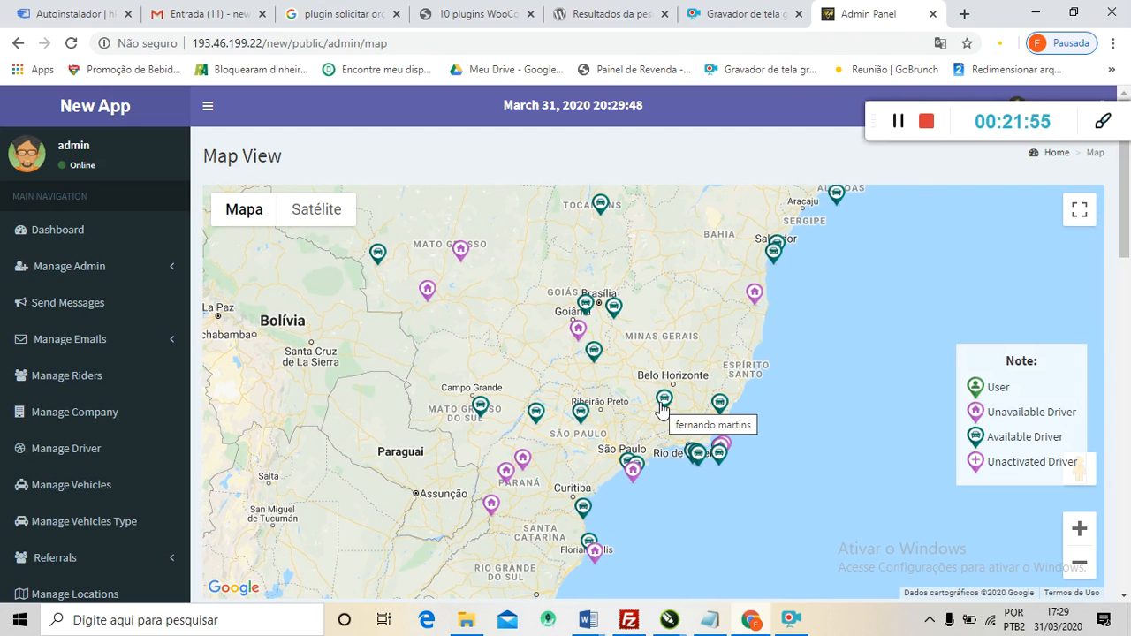
# Check the names on several driver markers and open the details card of the available driver south of Goiânia.
pyautogui.moveTo(665, 415)
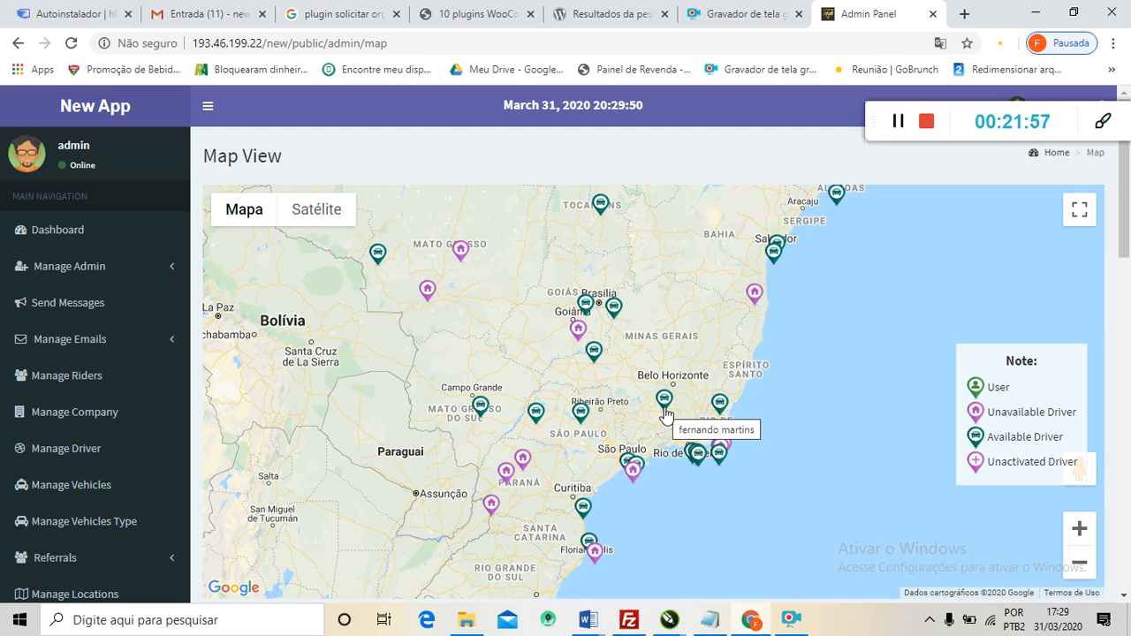
pyautogui.moveTo(721, 413)
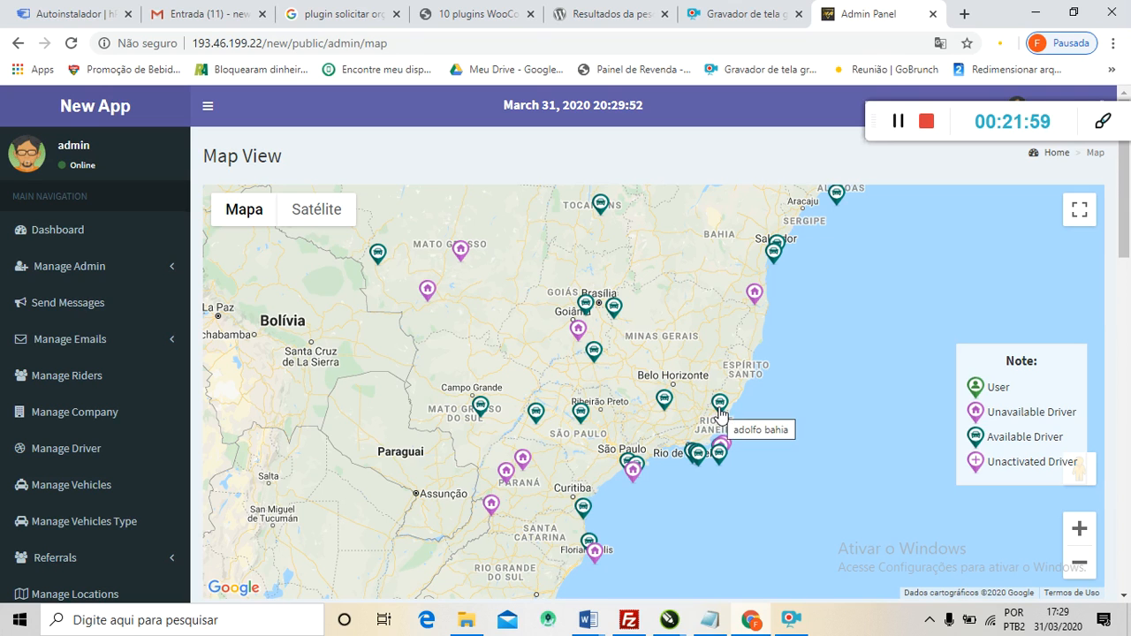
pyautogui.moveTo(700, 456)
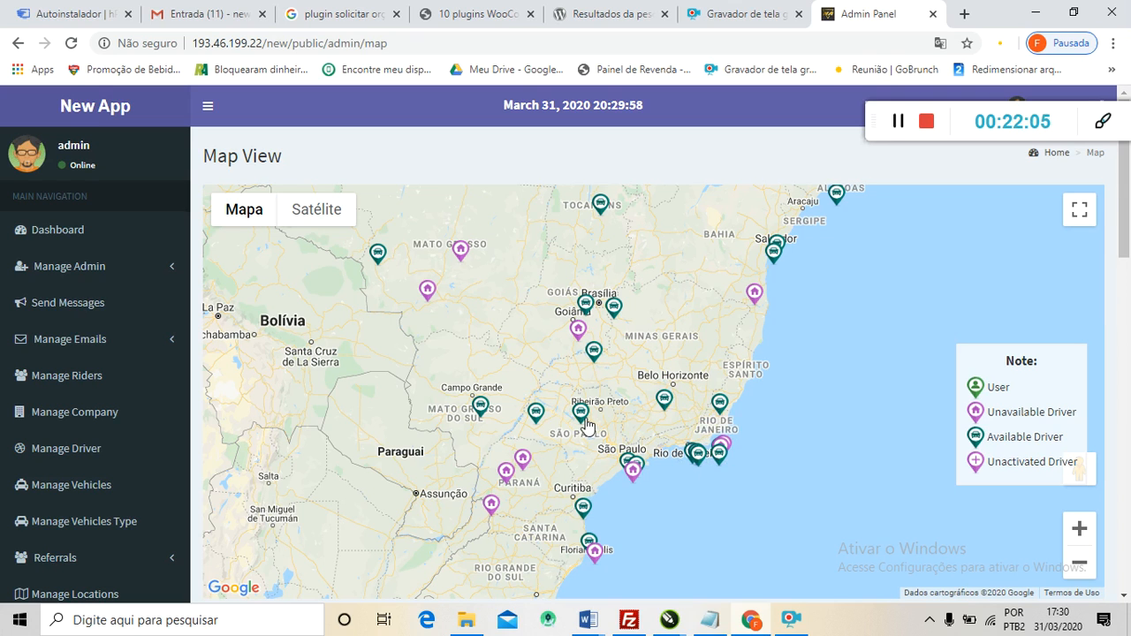
pyautogui.moveTo(583, 422)
pyautogui.moveTo(536, 417)
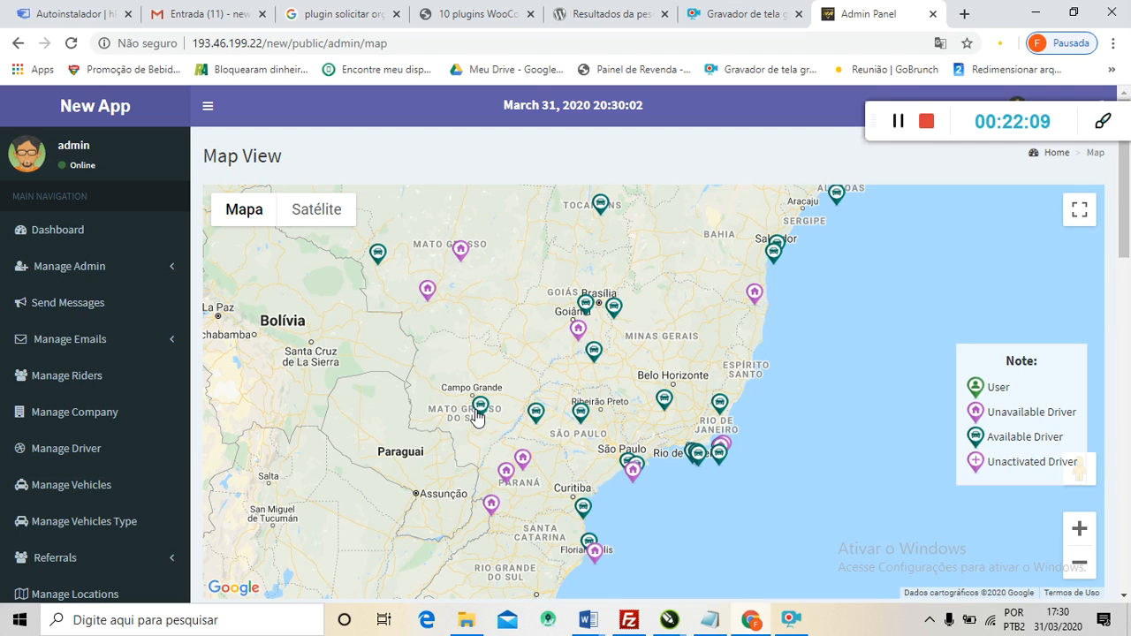
pyautogui.moveTo(480, 411)
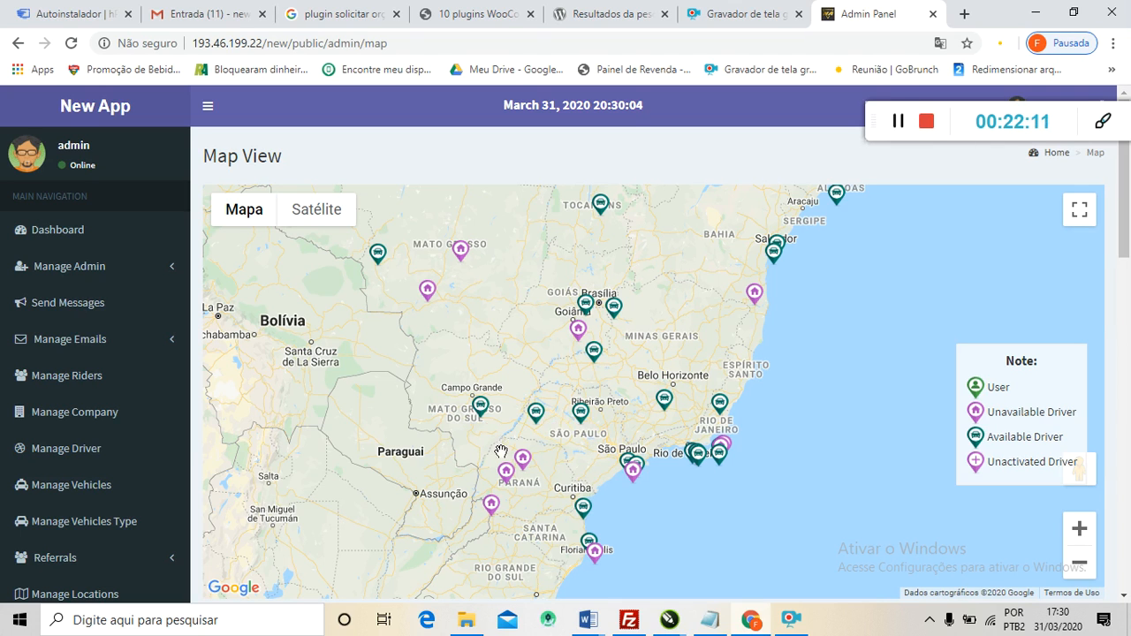
pyautogui.moveTo(508, 476)
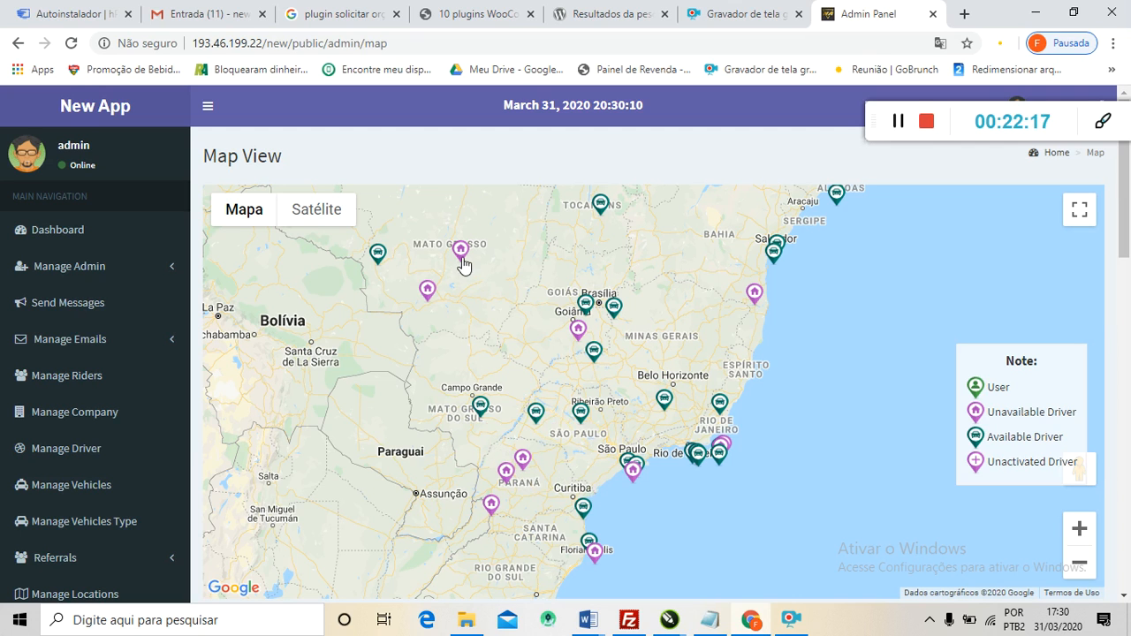
pyautogui.click(592, 357)
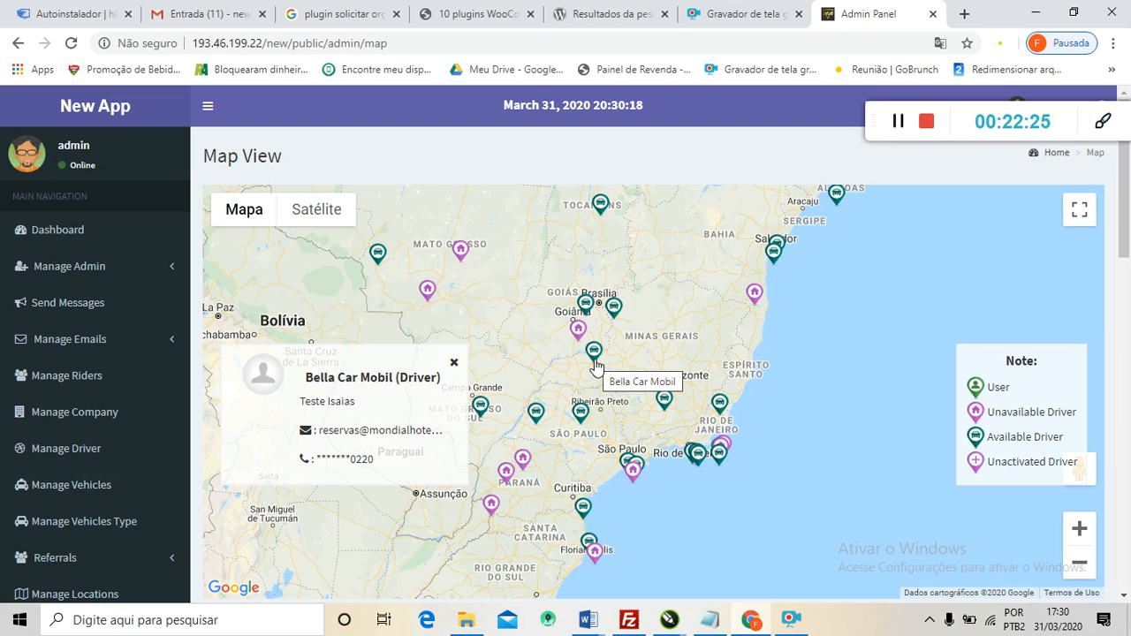
# Zoom the map in several levels and move it northwest from Belo Horizonte towards the selected driver's area.
pyautogui.scroll(2, 595, 365)
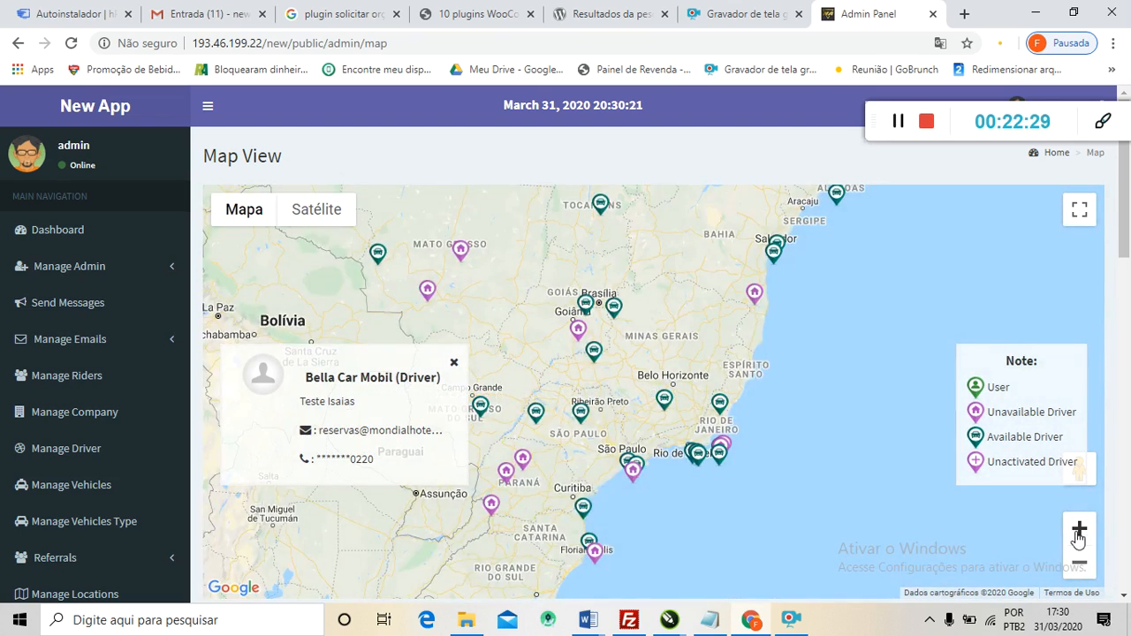
pyautogui.click(1078, 535)
pyautogui.click(1078, 535)
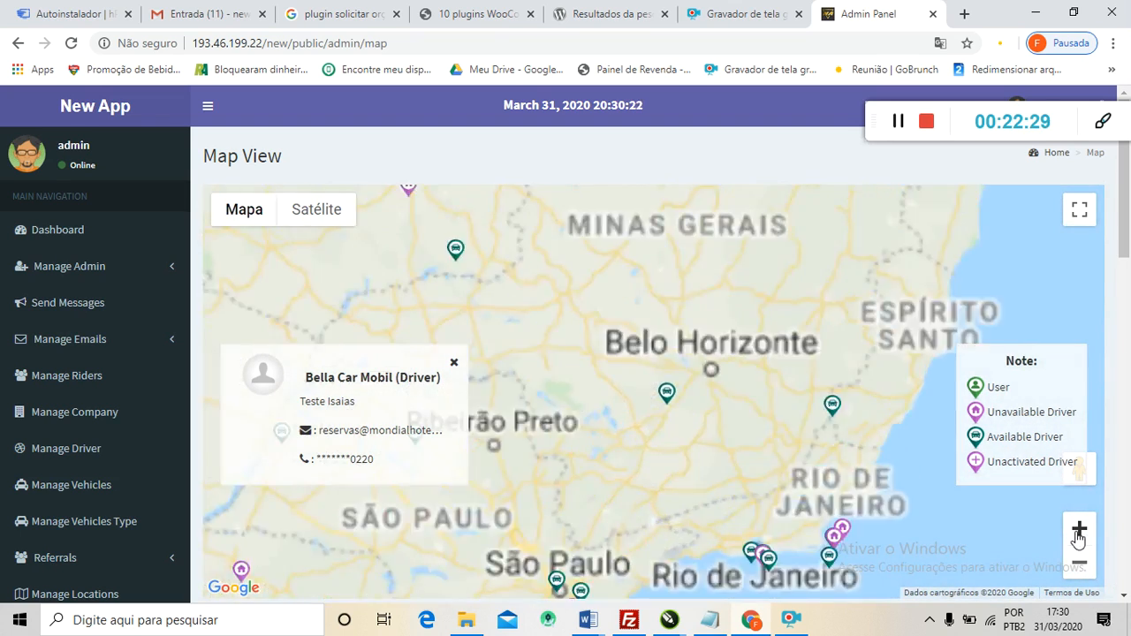
pyautogui.click(1078, 535)
pyautogui.click(1078, 535)
pyautogui.moveTo(645, 330); pyautogui.dragTo(840, 504)
pyautogui.moveTo(540, 320)
pyautogui.mouseDown()
pyautogui.moveTo(642, 406)
pyautogui.moveTo(777, 482)
pyautogui.mouseUp()
pyautogui.moveTo(638, 406); pyautogui.dragTo(692, 450)
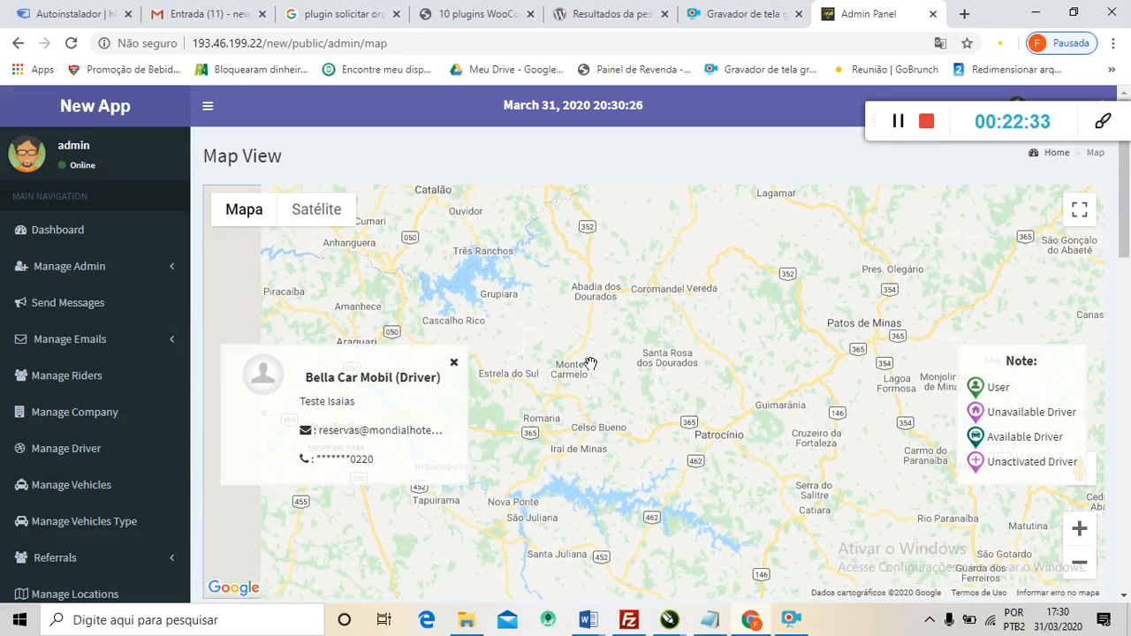
# Zoom out to locate the selected driver's marker at Caldas Novas and bring that area closer.
pyautogui.scroll(-1, 590, 369)
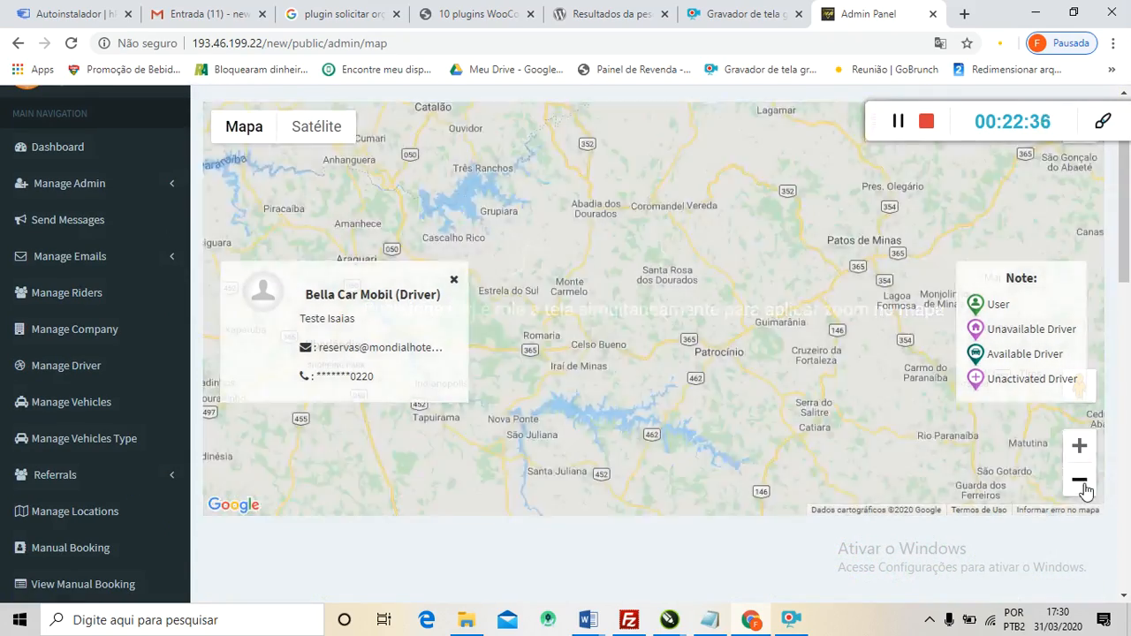
pyautogui.click(1079, 481)
pyautogui.moveTo(655, 303); pyautogui.dragTo(692, 374)
pyautogui.click(1078, 446)
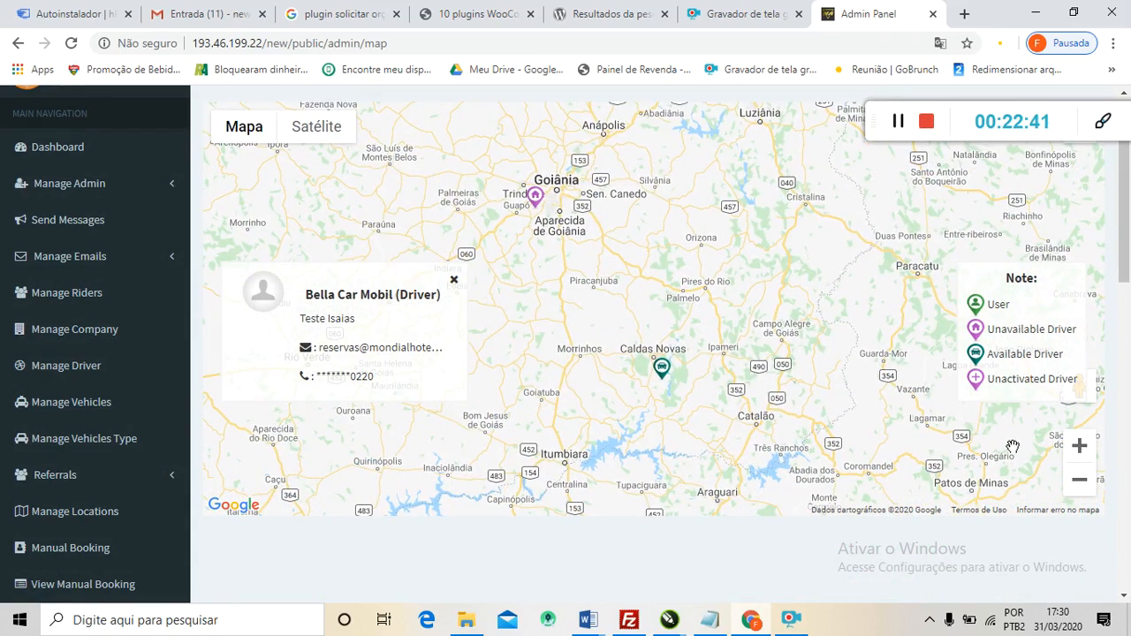
pyautogui.click(1085, 450)
pyautogui.click(1081, 448)
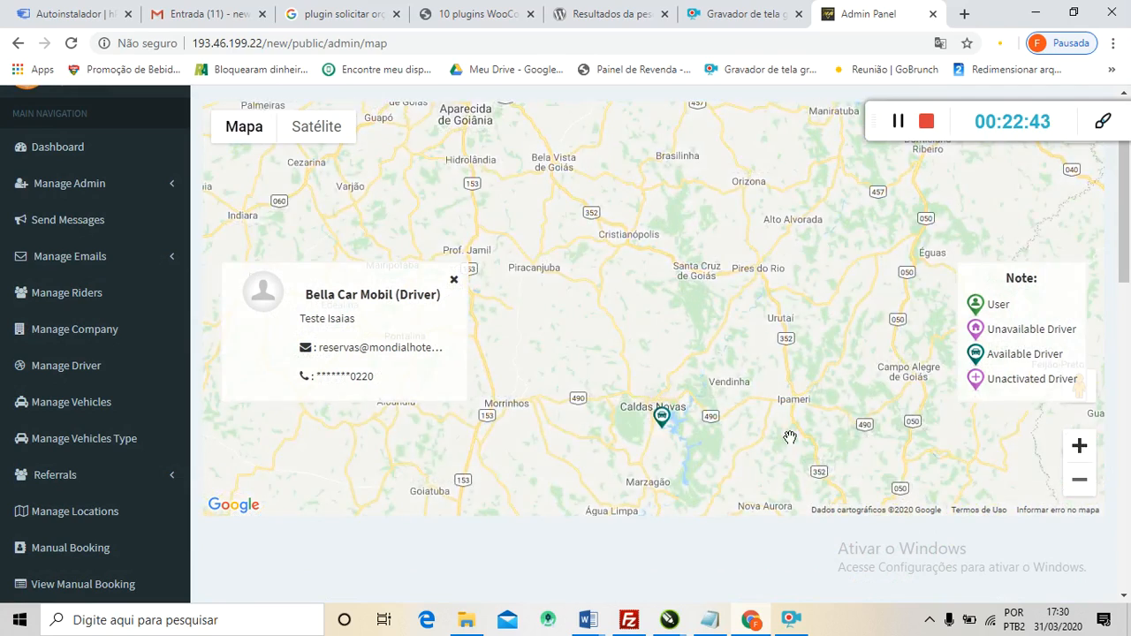
pyautogui.moveTo(757, 392); pyautogui.dragTo(712, 230)
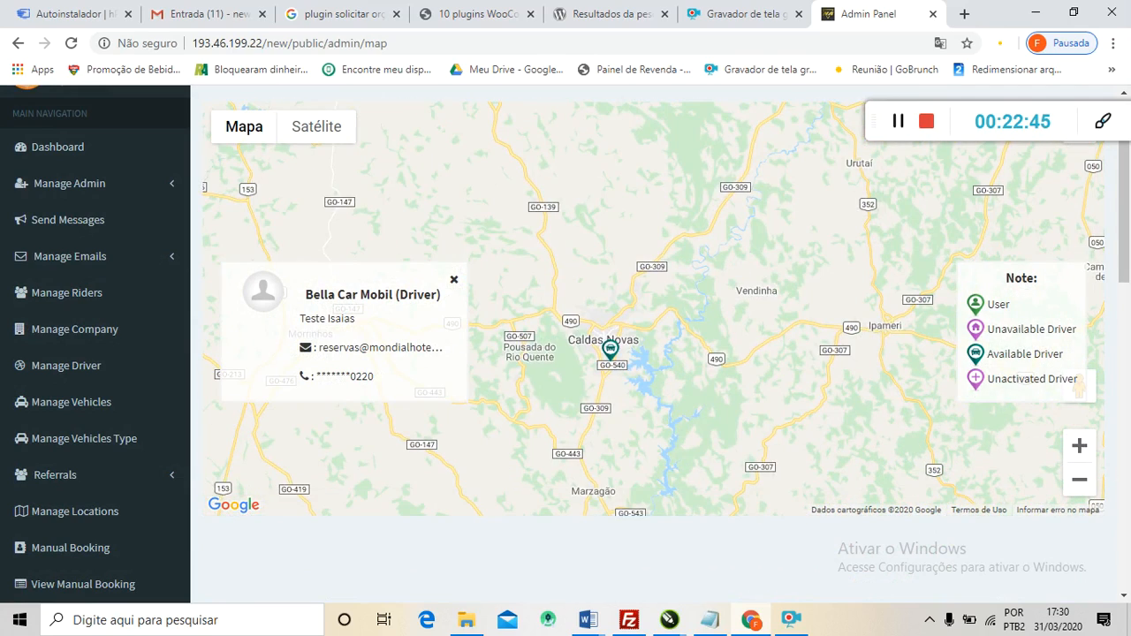
# Zoom in on the driver marker in Caldas Novas to street level, keeping it centred on the map.
pyautogui.click(1085, 458)
pyautogui.moveTo(687, 424); pyautogui.dragTo(722, 329)
pyautogui.click(1079, 452)
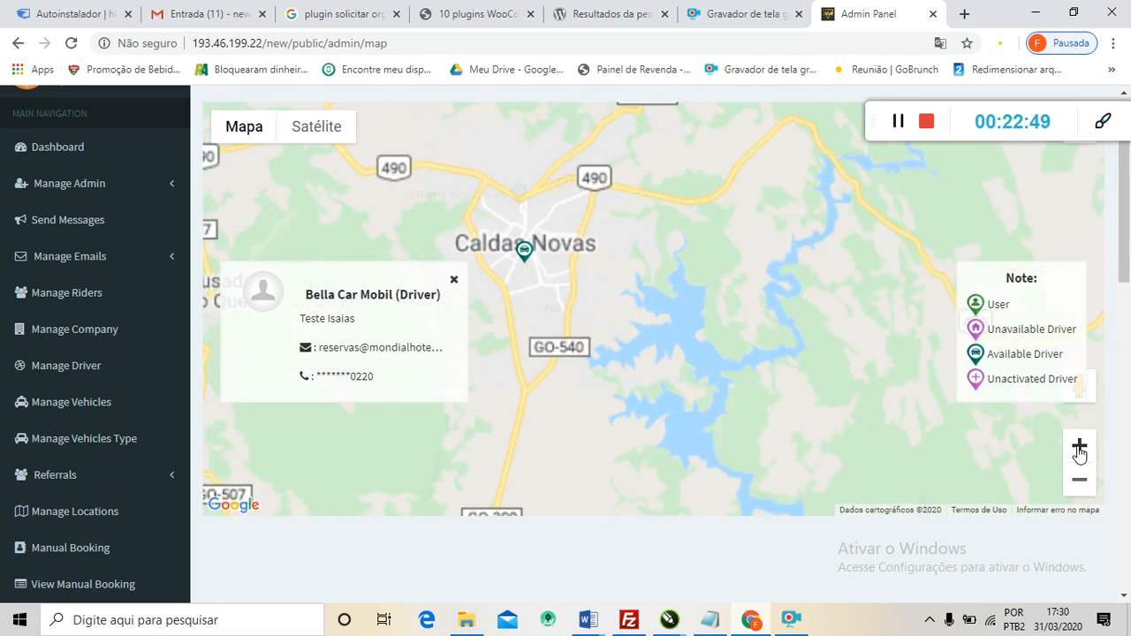
pyautogui.click(1080, 454)
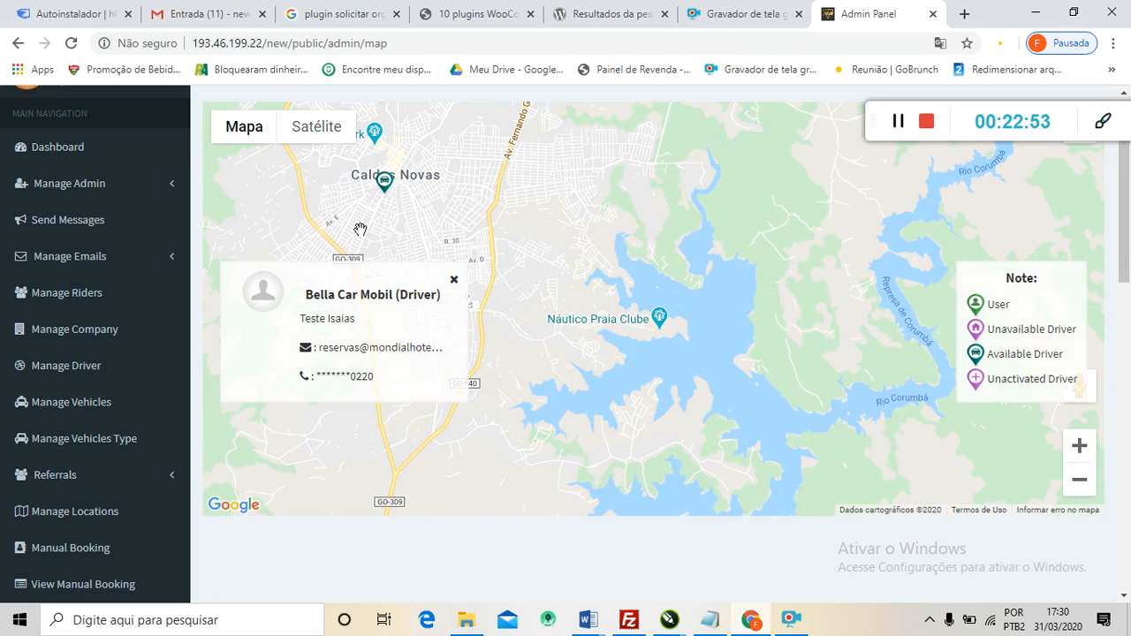
pyautogui.click(1082, 453)
pyautogui.moveTo(397, 211); pyautogui.dragTo(840, 383)
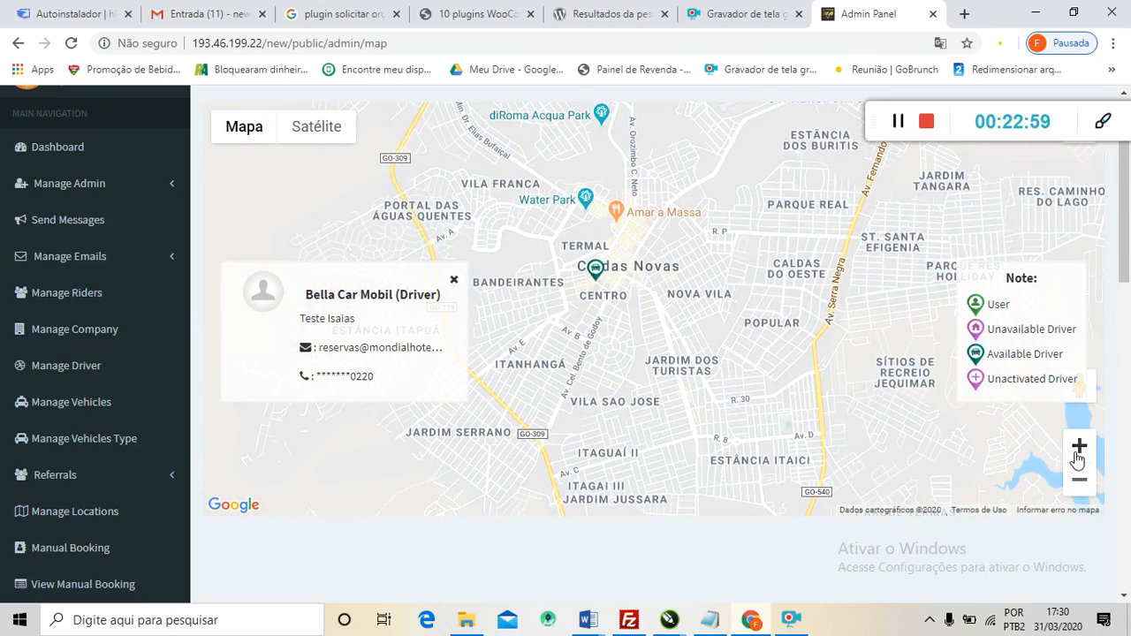
pyautogui.click(1077, 452)
pyautogui.moveTo(550, 236); pyautogui.dragTo(602, 312)
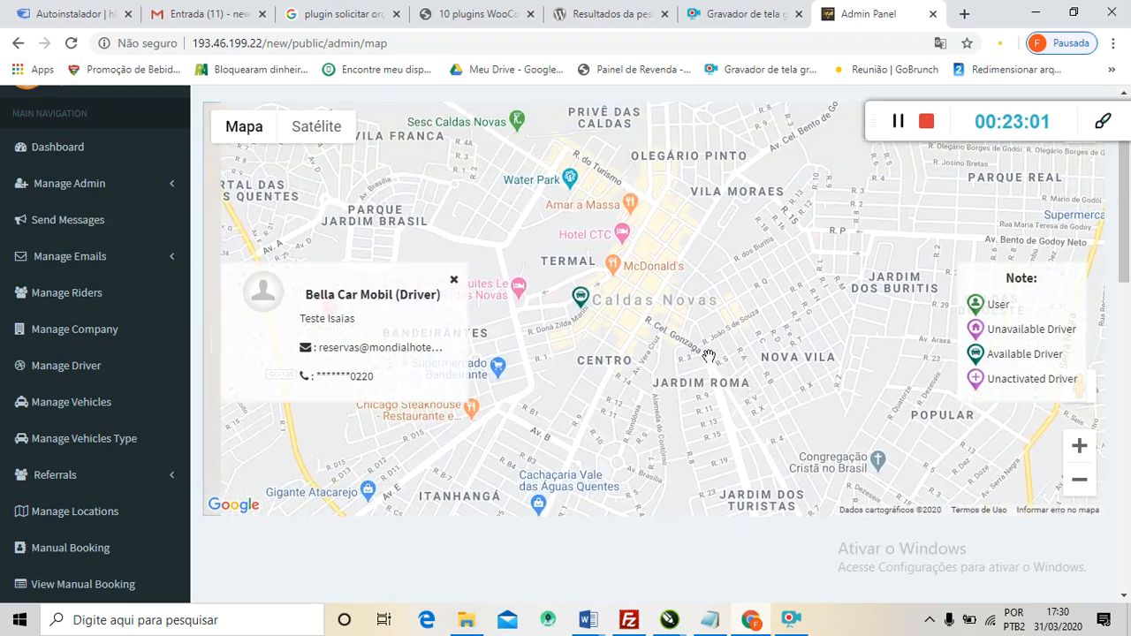
# Zoom further into the selected driver's marker in Caldas Novas down to building level near R. Joaquim Nabuco, keeping it in view.
pyautogui.click(1081, 447)
pyautogui.click(1081, 445)
pyautogui.scroll(-2, 767, 389)
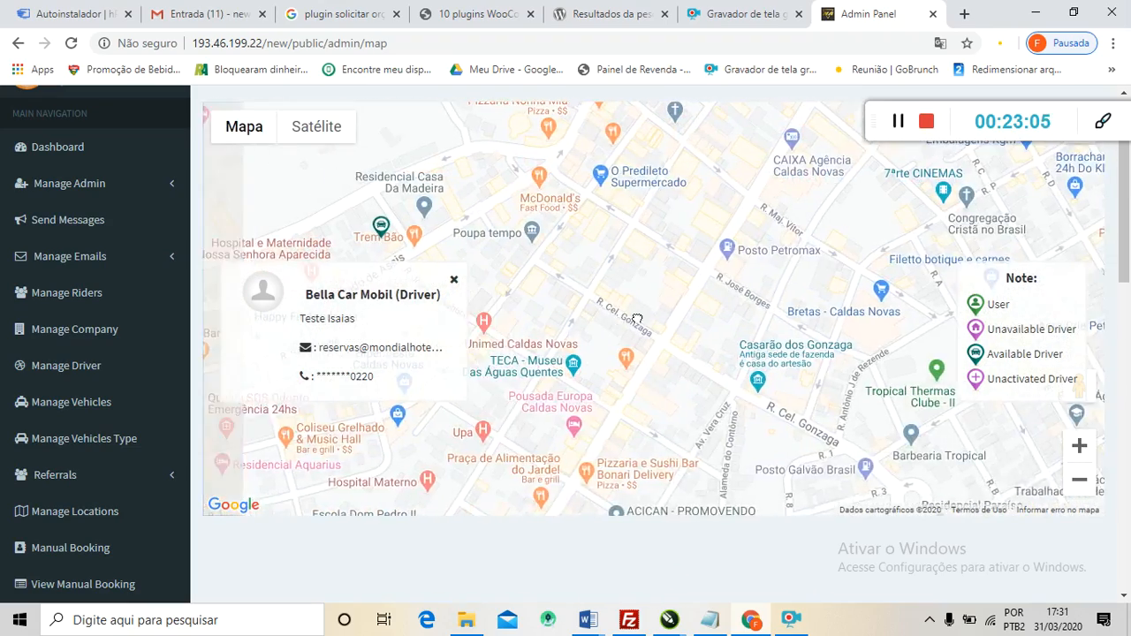
pyautogui.moveTo(778, 314)
pyautogui.mouseDown()
pyautogui.moveTo(884, 303)
pyautogui.moveTo(877, 327)
pyautogui.moveTo(818, 351)
pyautogui.mouseUp()
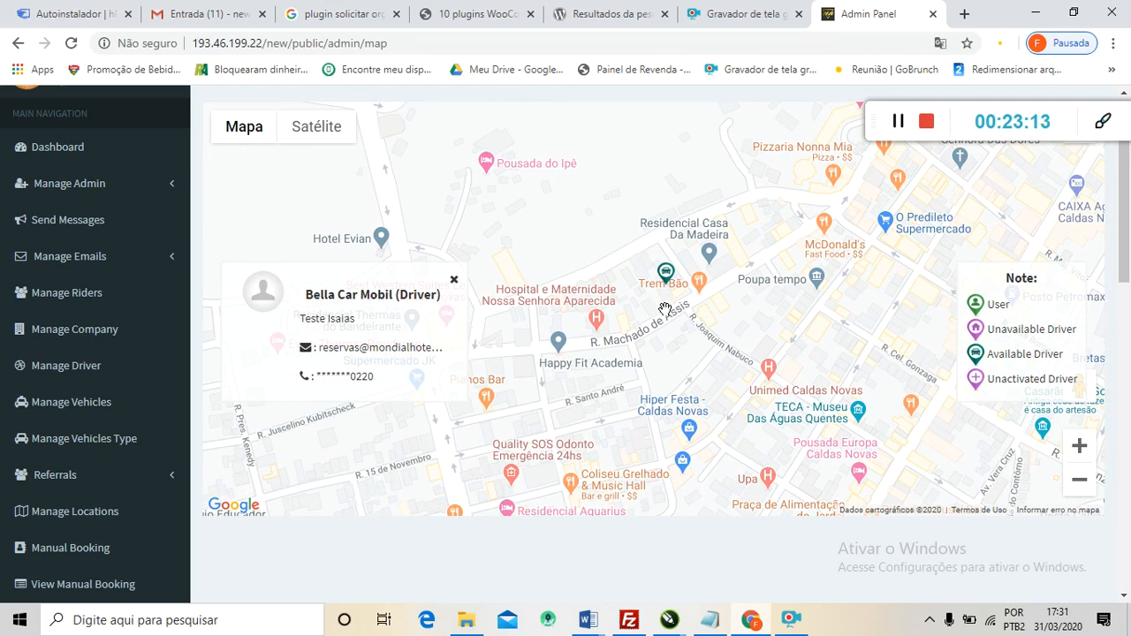
pyautogui.click(1085, 454)
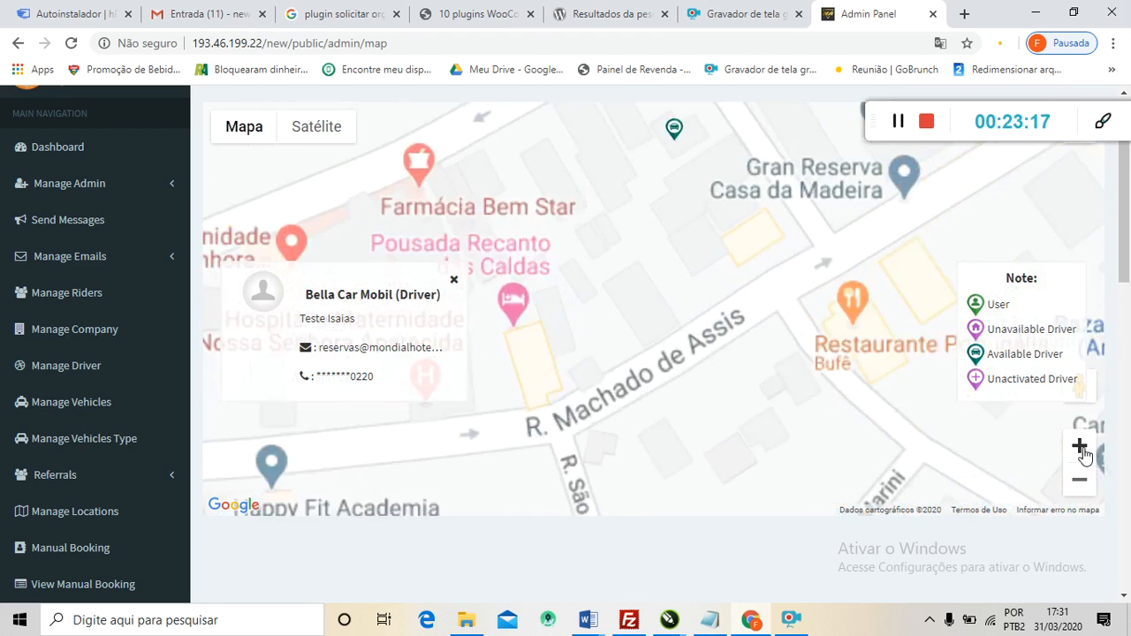
pyautogui.moveTo(658, 217); pyautogui.dragTo(673, 375)
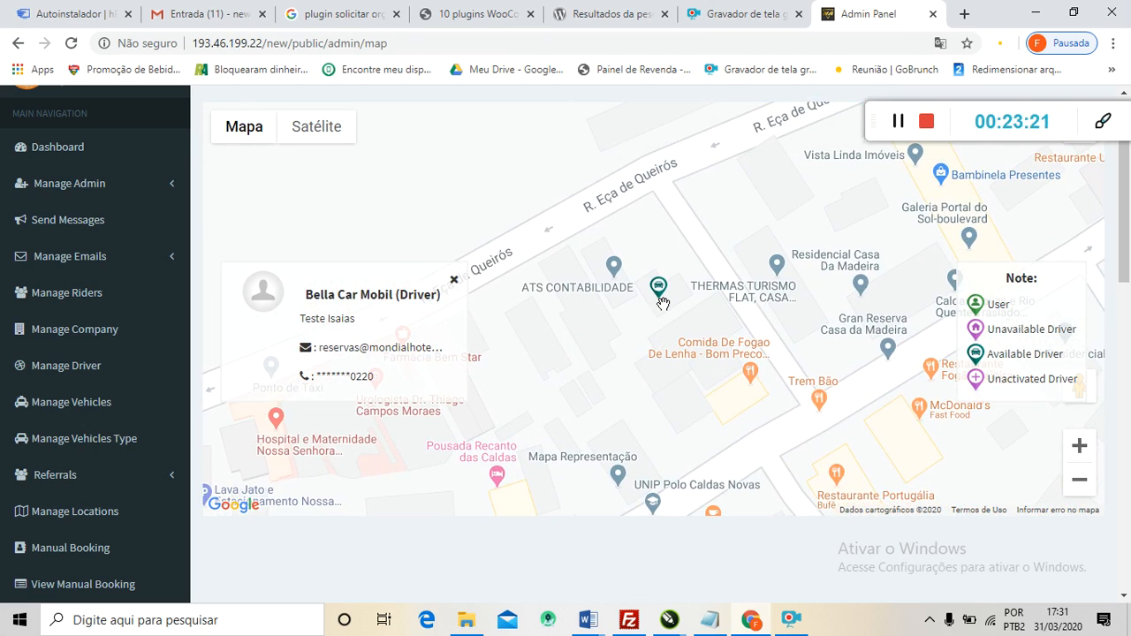
pyautogui.click(1078, 451)
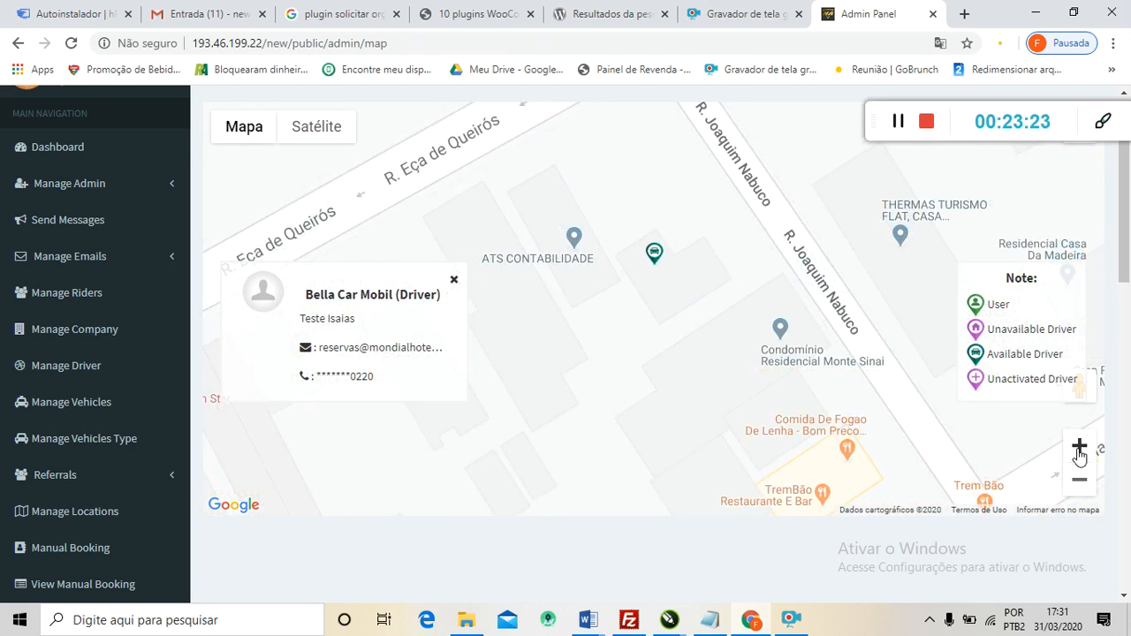
pyautogui.click(1079, 448)
pyautogui.moveTo(674, 270)
pyautogui.mouseDown()
pyautogui.moveTo(664, 348)
pyautogui.moveTo(637, 411)
pyautogui.moveTo(599, 443)
pyautogui.moveTo(562, 442)
pyautogui.moveTo(574, 406)
pyautogui.mouseUp()
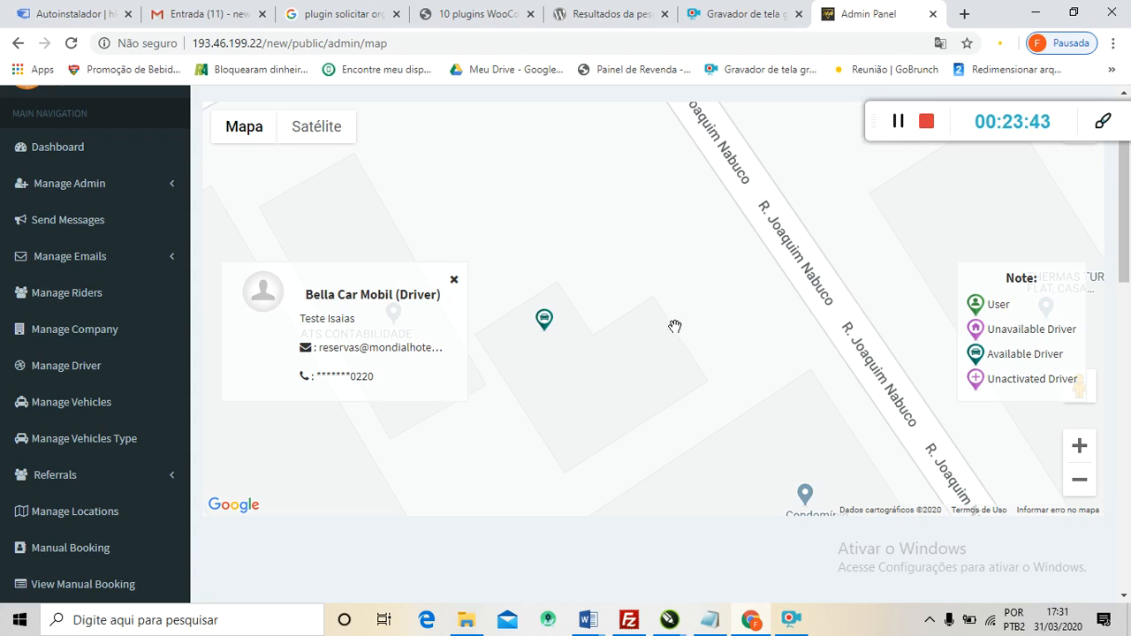
# Open the site settings and review the form from site name and logos to the default language, country code and heat map options.
pyautogui.scroll(-3, 100, 402)
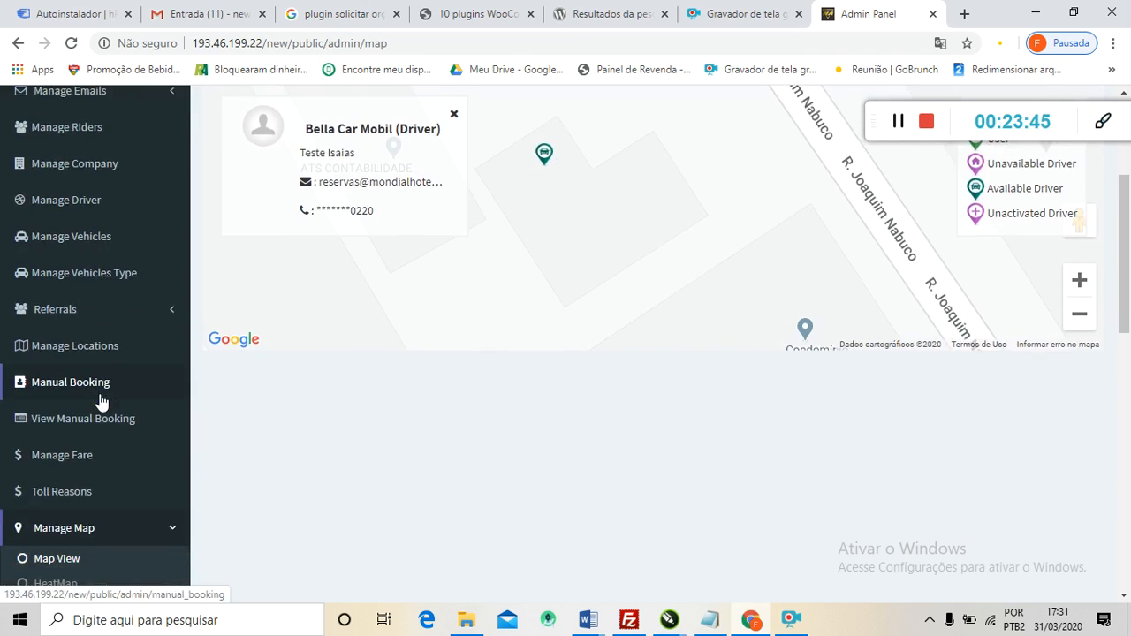
pyautogui.scroll(-4, 100, 406)
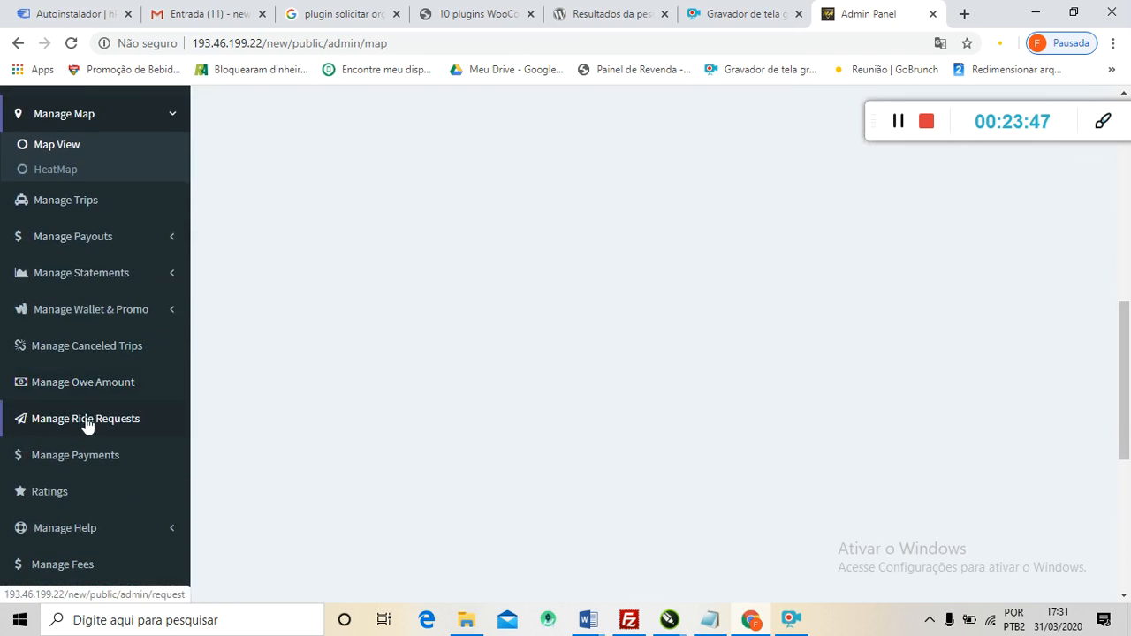
pyautogui.scroll(-1, 113, 265)
pyautogui.scroll(1, 111, 256)
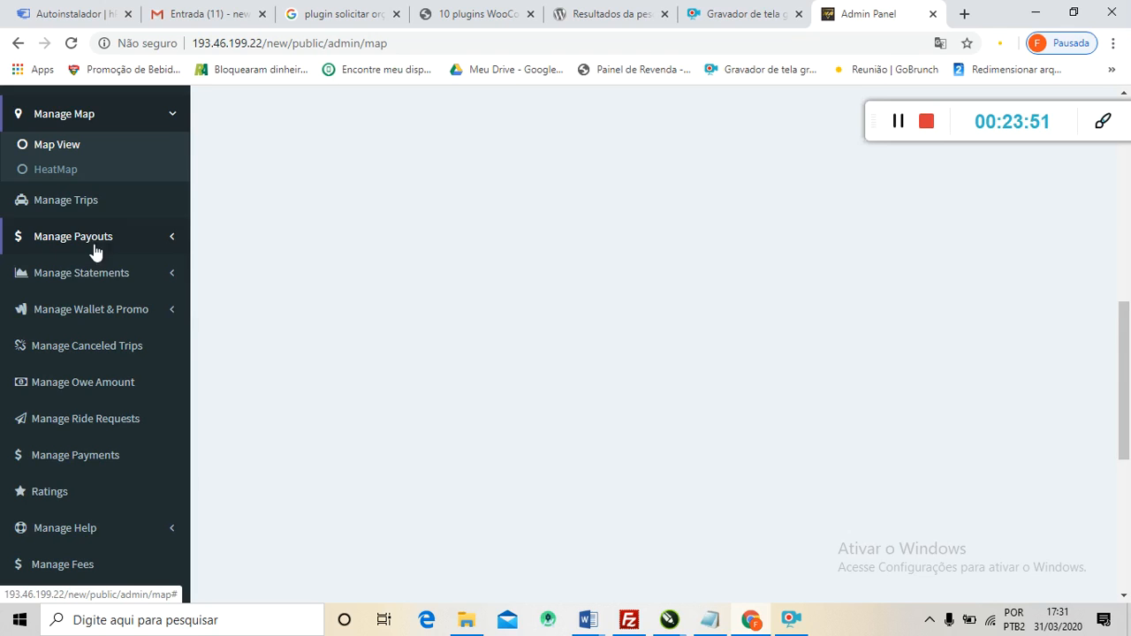
pyautogui.scroll(-5, 269, 301)
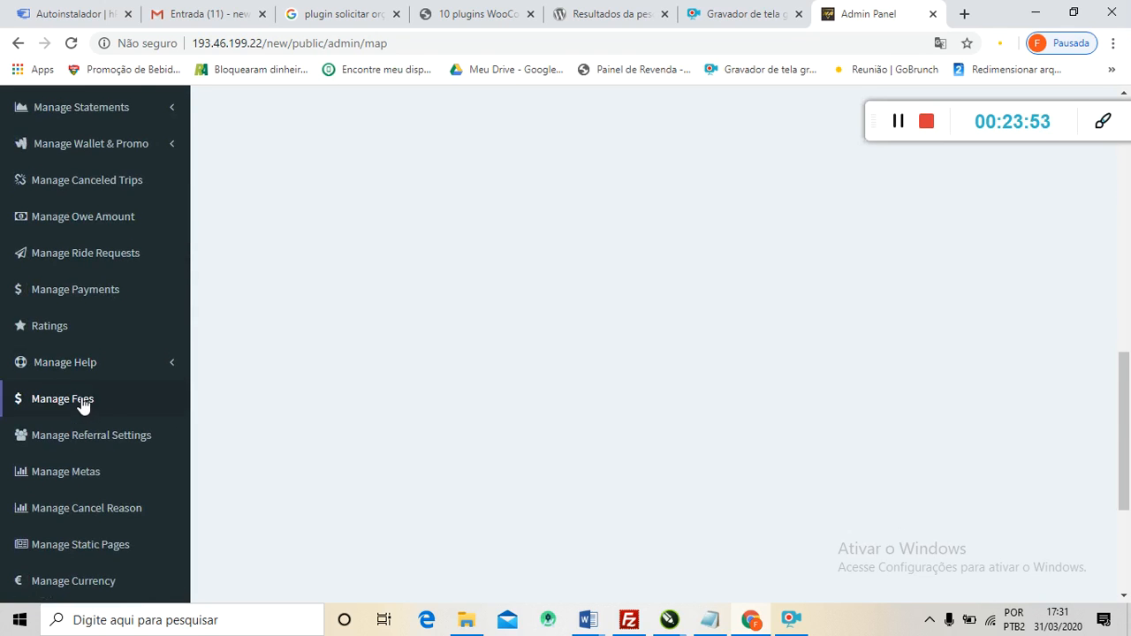
pyautogui.scroll(1, 84, 419)
pyautogui.scroll(-1, 113, 398)
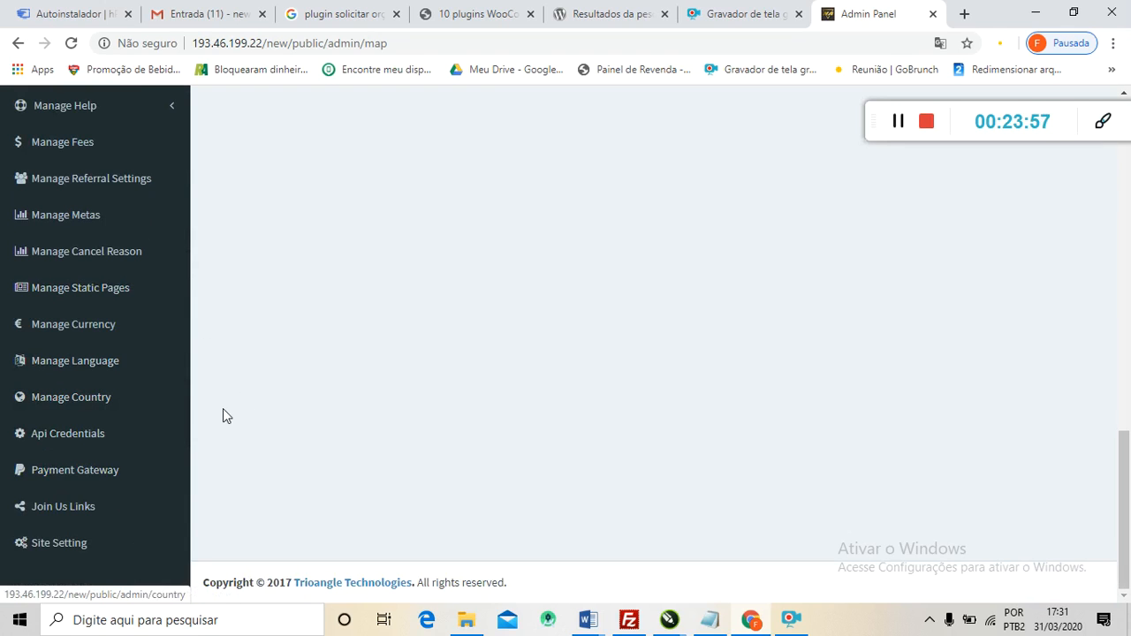
pyautogui.click(51, 546)
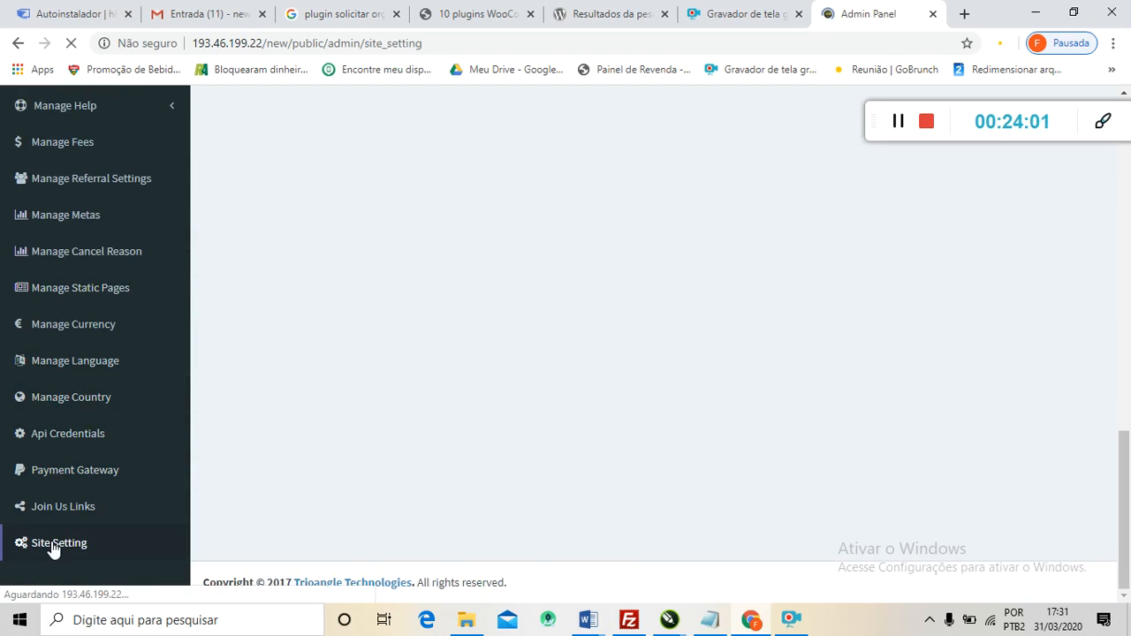
pyautogui.scroll(-1, 531, 354)
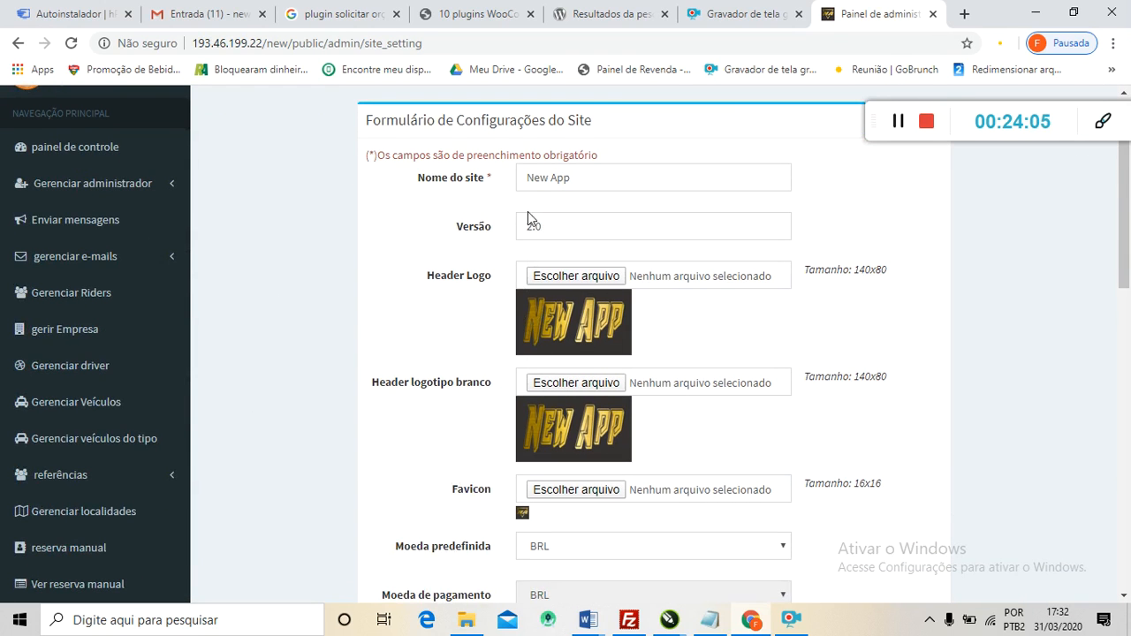
pyautogui.scroll(-6, 570, 275)
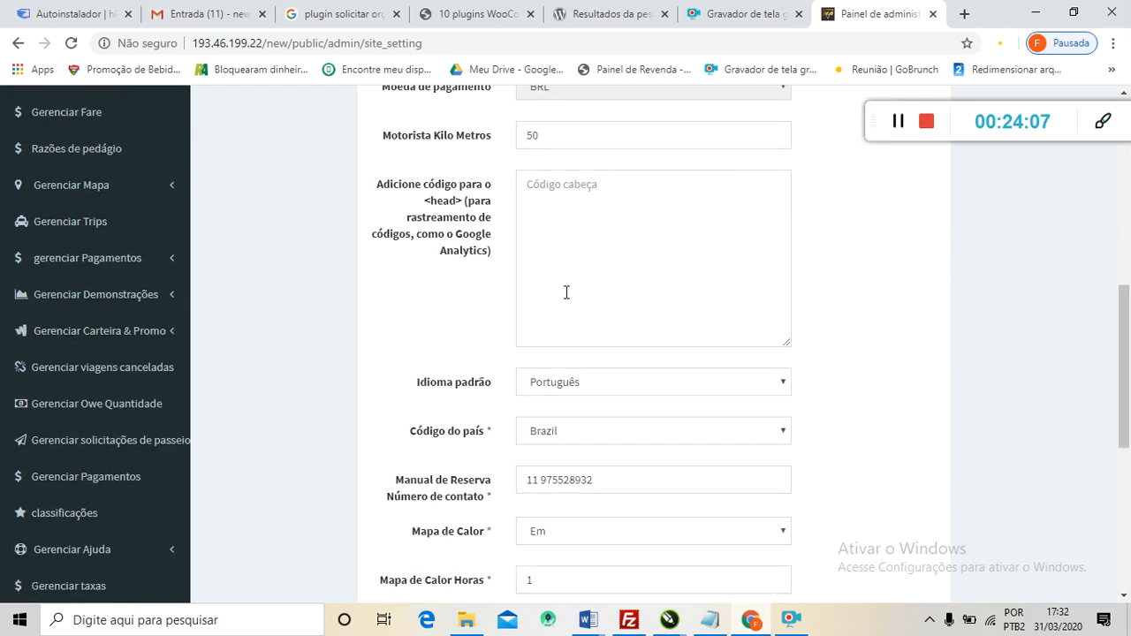
pyautogui.scroll(-5, 566, 292)
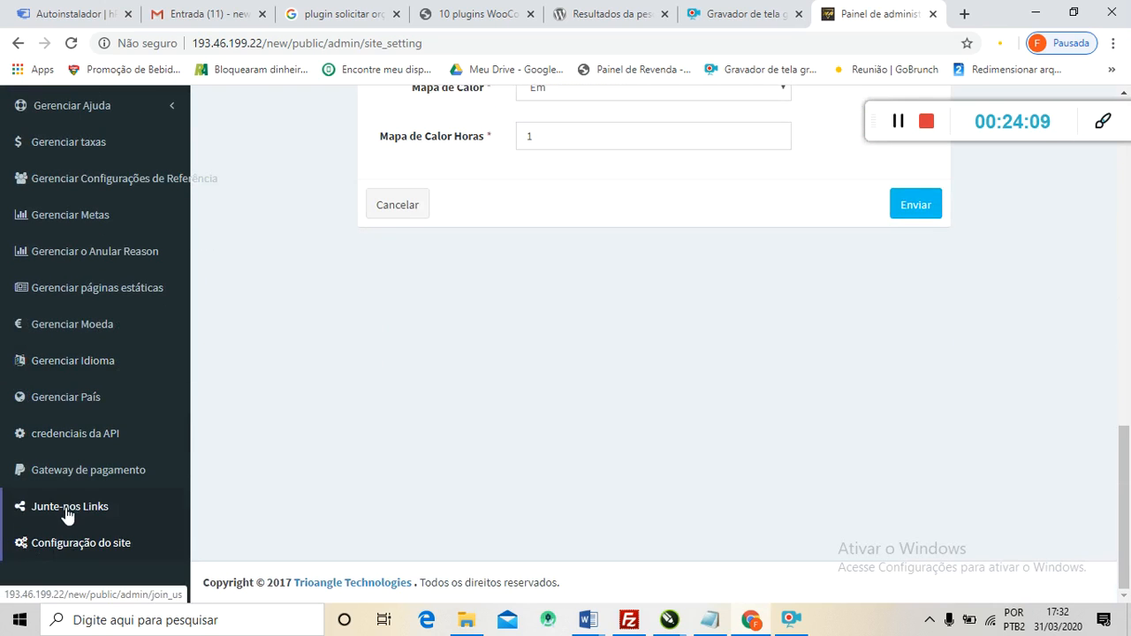
# Open the Join Us links form and review the social network and app store link fields.
pyautogui.click(68, 507)
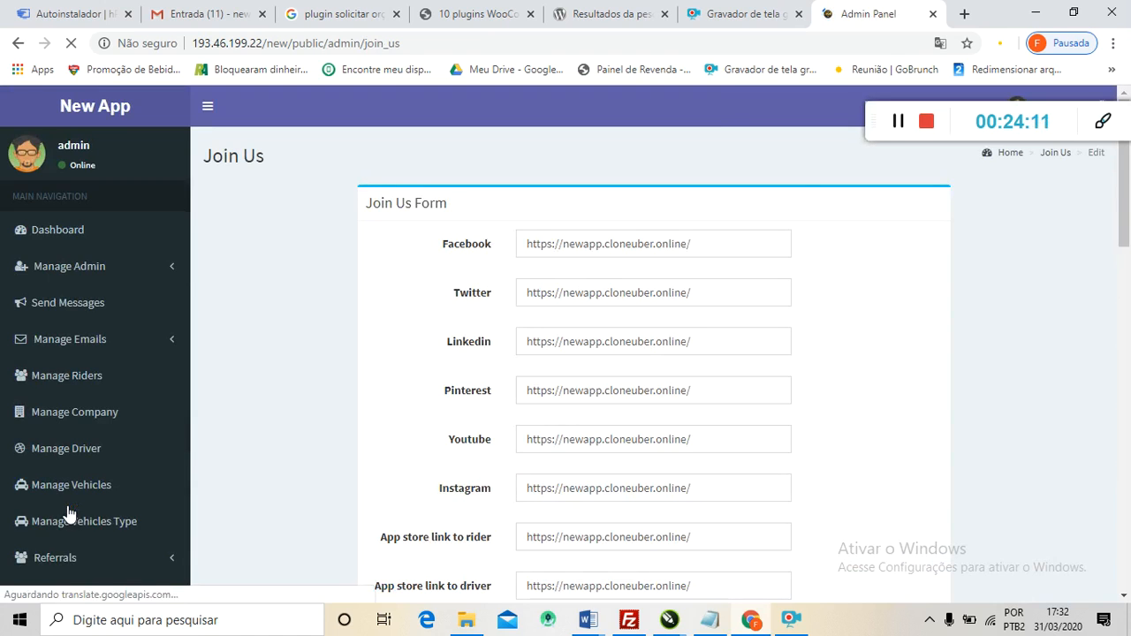
pyautogui.scroll(-1, 711, 303)
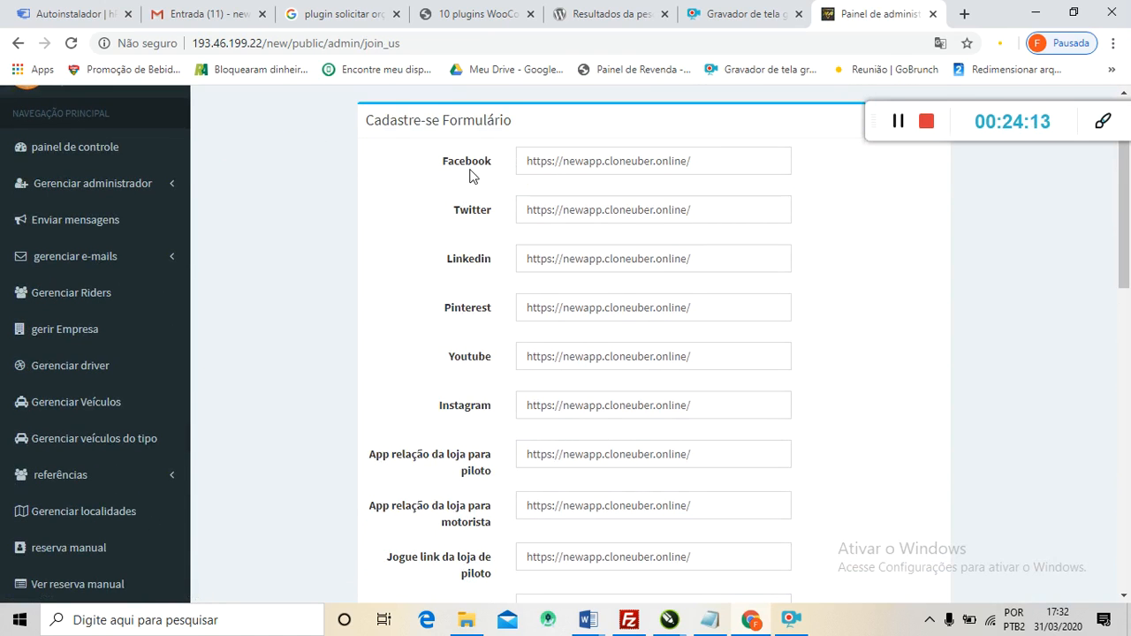
pyautogui.scroll(-5, 471, 179)
pyautogui.scroll(2, 434, 273)
# Open the static pages list and review its entries for terms of service, privacy policy and about us.
pyautogui.scroll(-5, 439, 270)
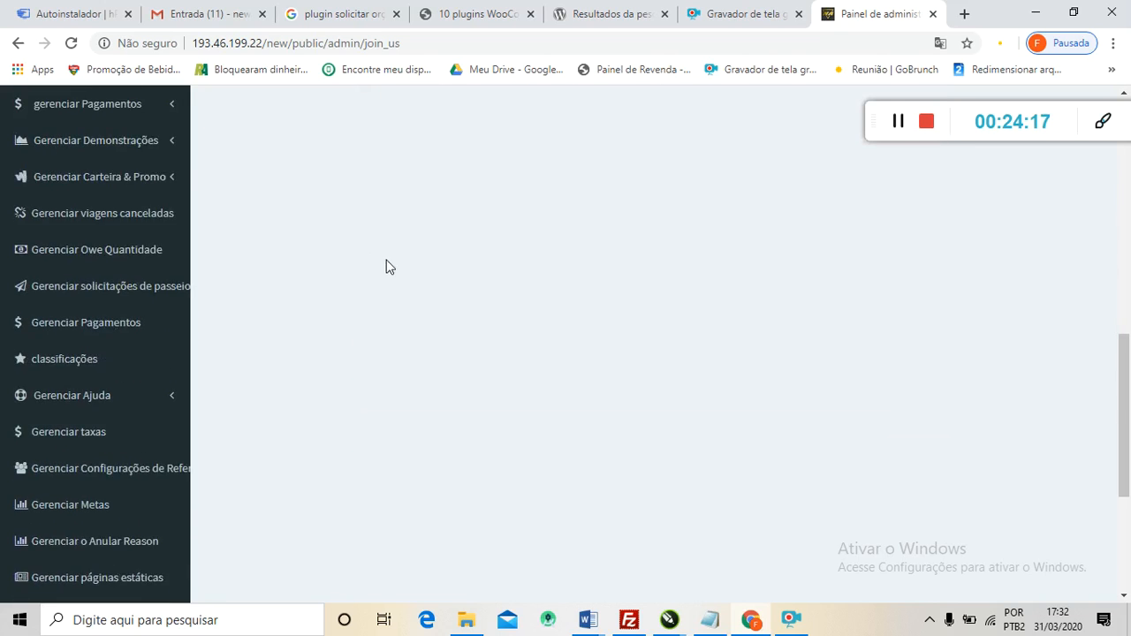
pyautogui.scroll(-4, 350, 301)
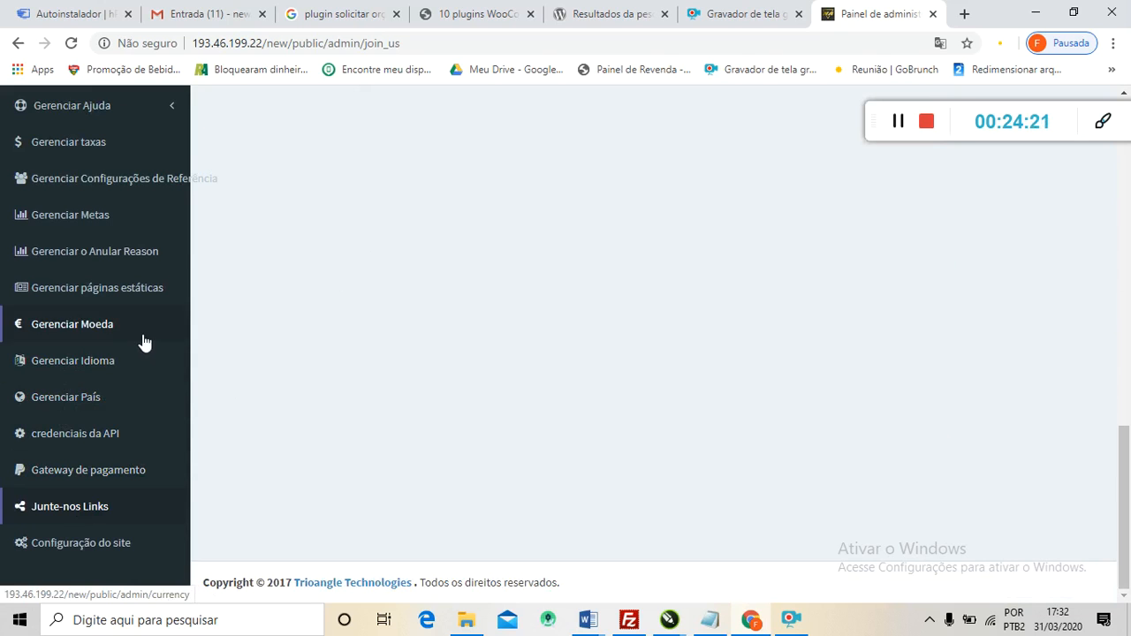
pyautogui.click(120, 292)
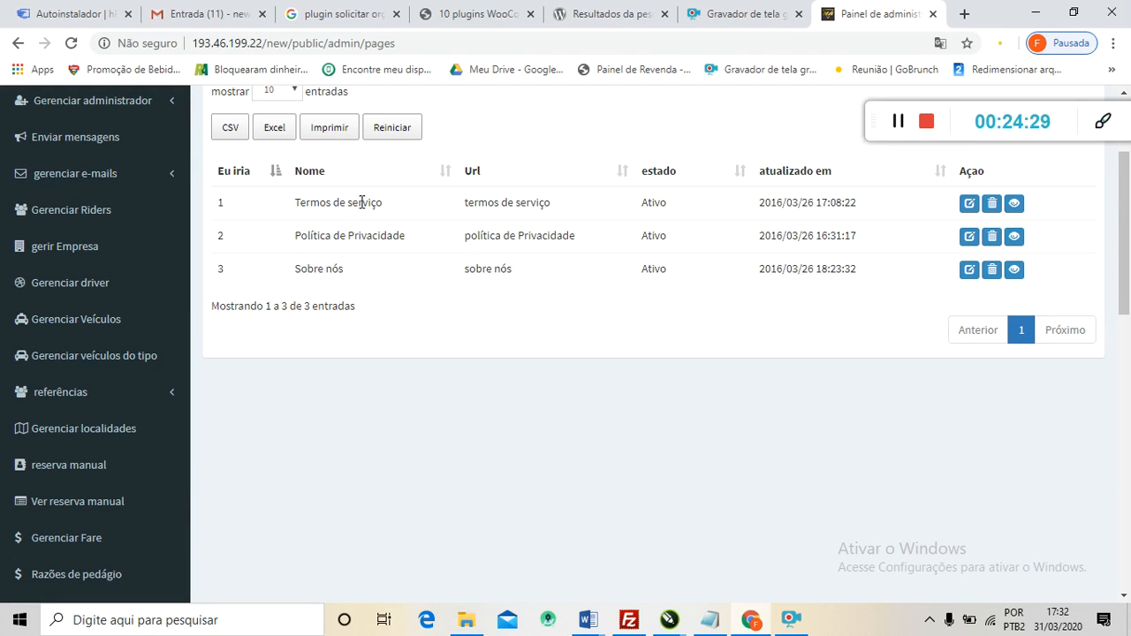
pyautogui.scroll(2, 398, 221)
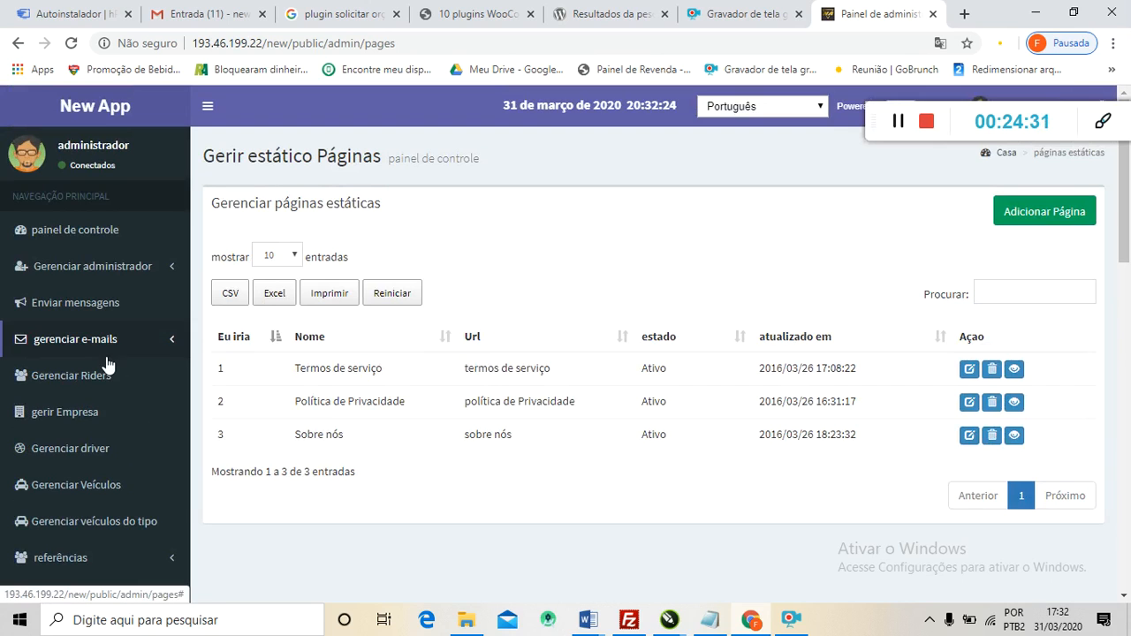
# Open the Send Message form and examine the recipient, user type, message type and message fields.
pyautogui.click(60, 305)
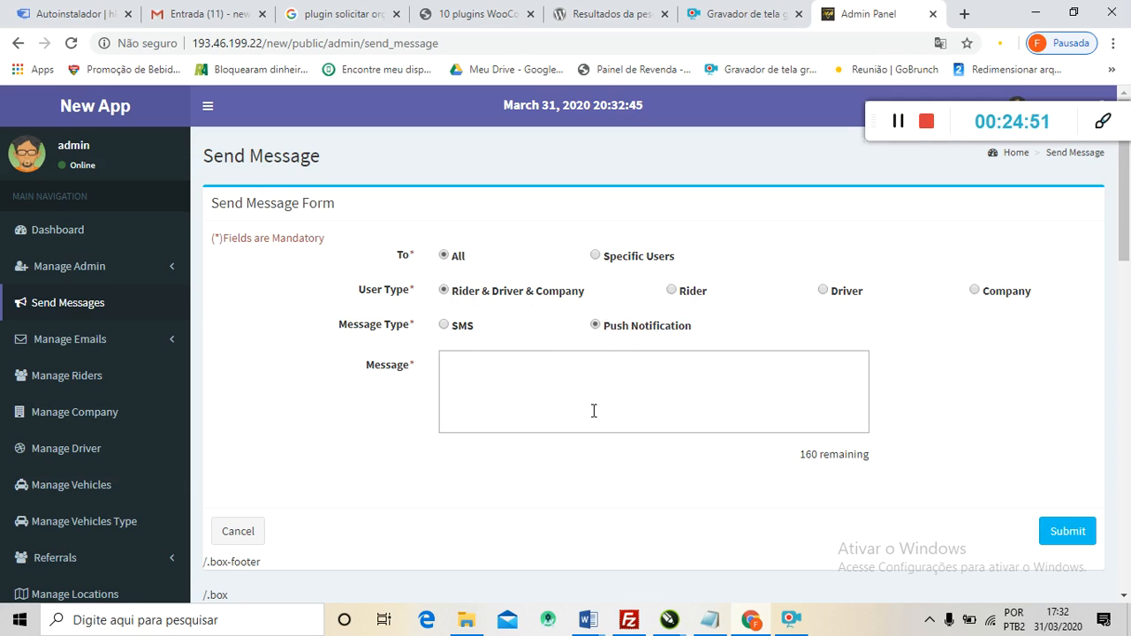
pyautogui.click(483, 384)
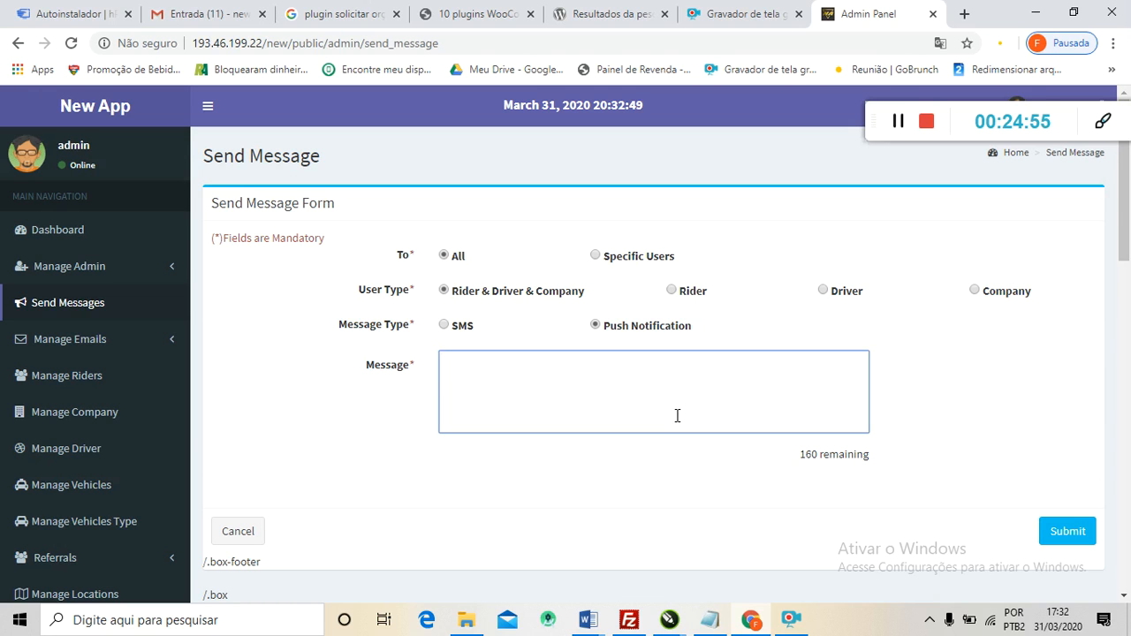
pyautogui.scroll(-2, 618, 402)
pyautogui.scroll(1, 606, 386)
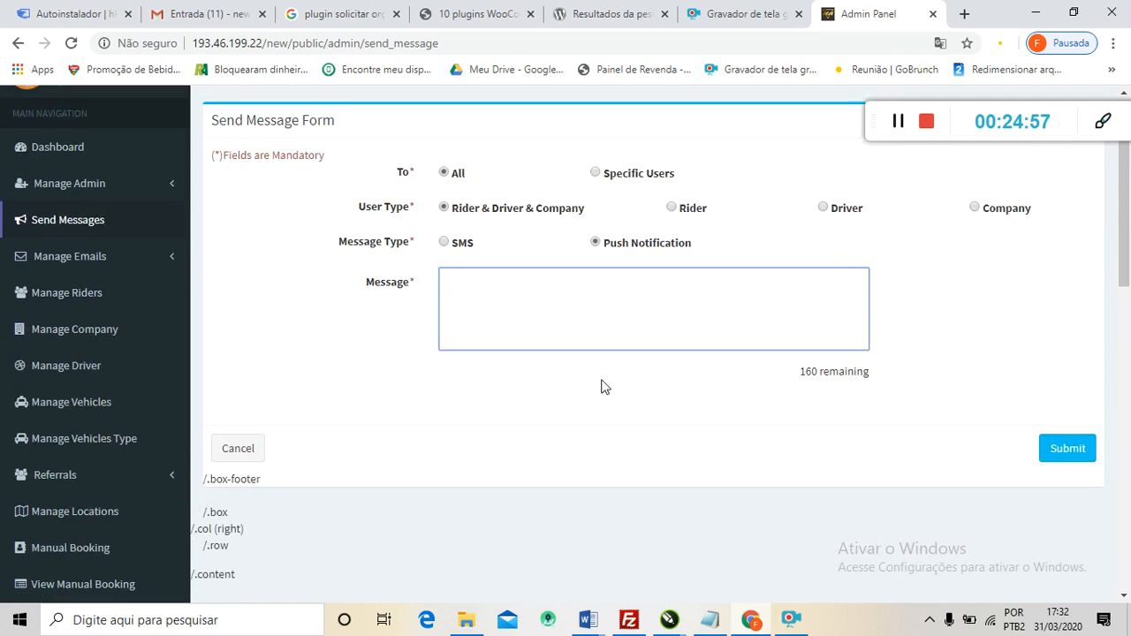
pyautogui.scroll(1, 511, 358)
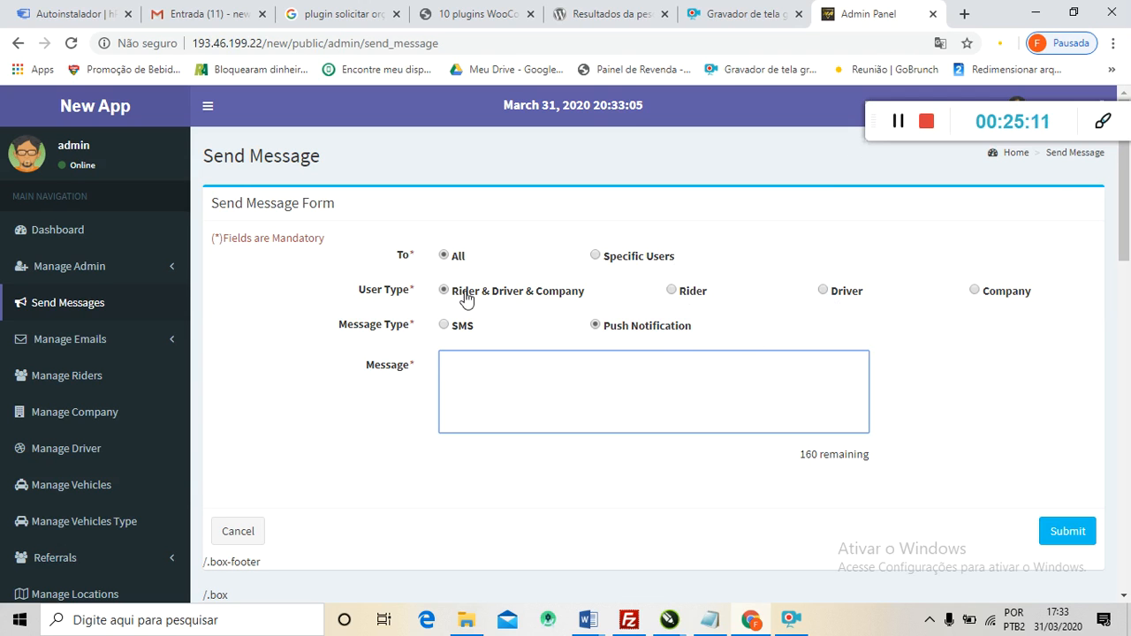
pyautogui.scroll(-3, 23, 310)
pyautogui.scroll(1, 97, 309)
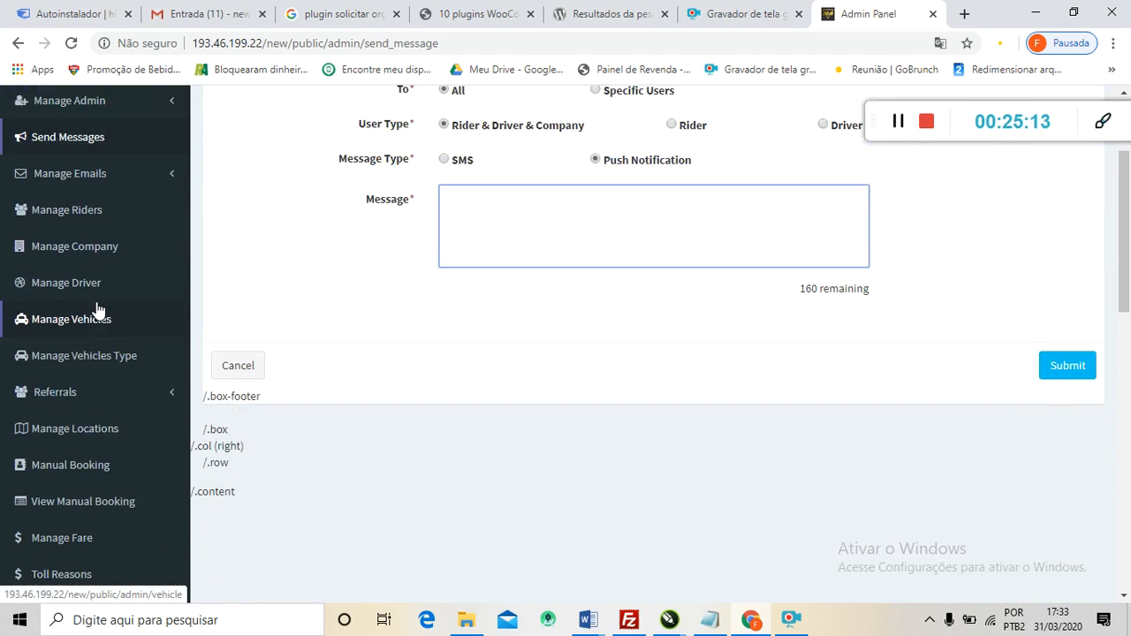
pyautogui.scroll(-2, 150, 292)
pyautogui.scroll(-3, 134, 353)
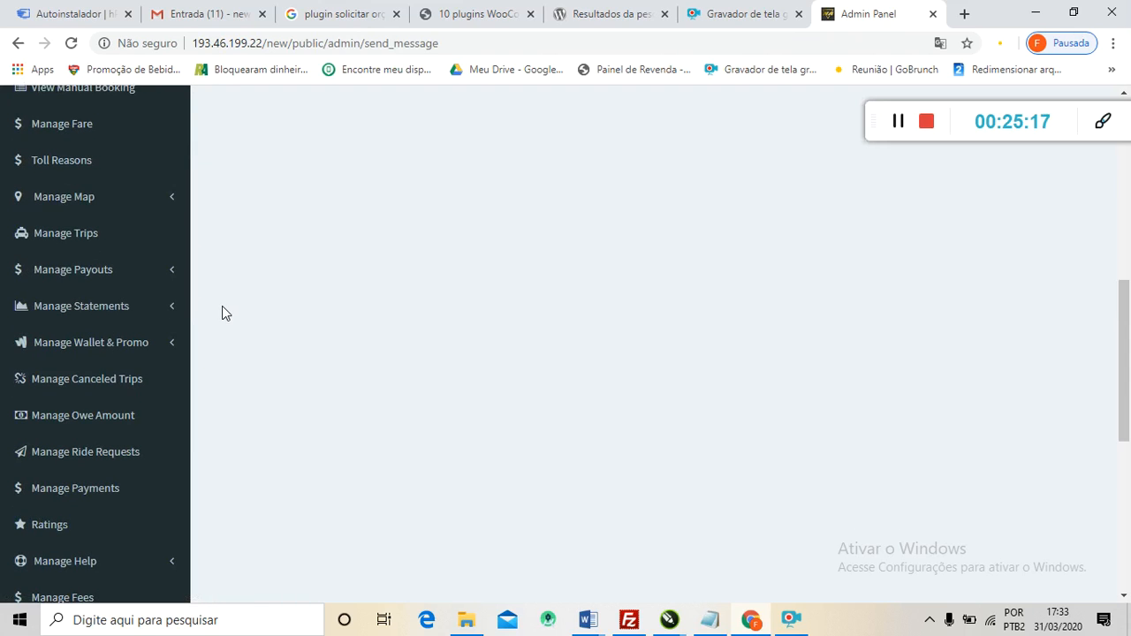
pyautogui.scroll(5, 513, 236)
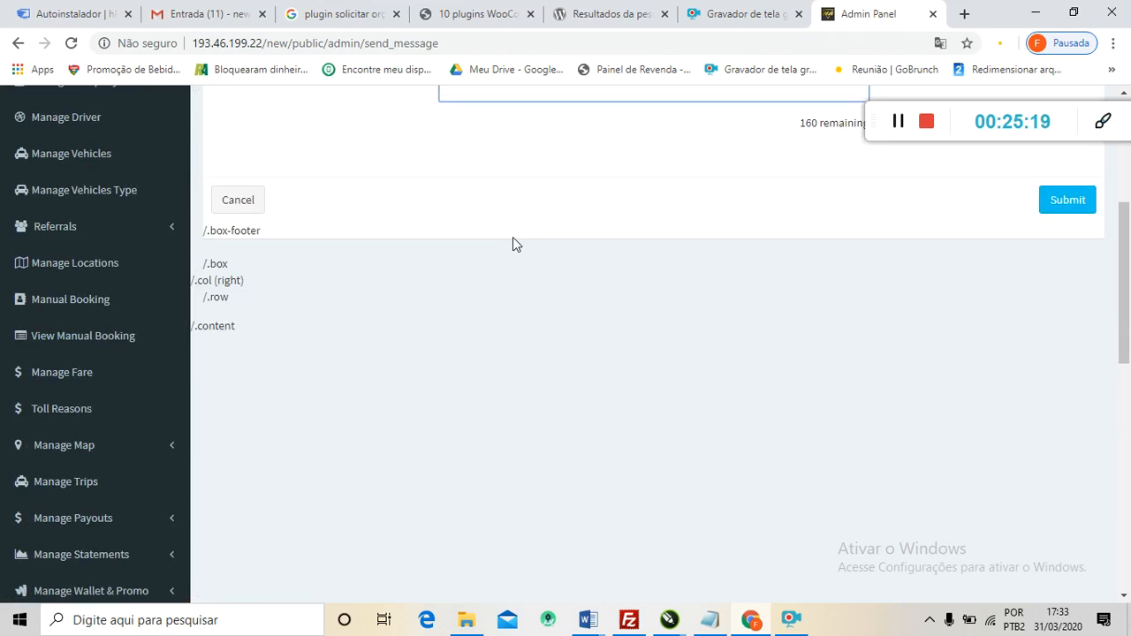